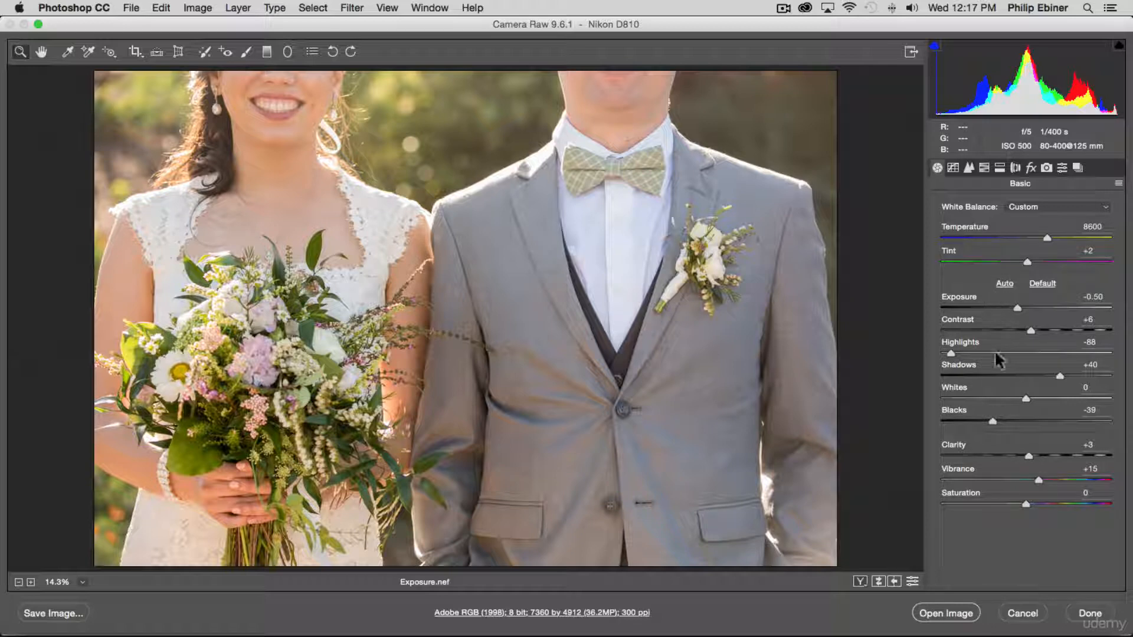
Reset the basic tone adjustments to their defaults and bring up the parametric tone curve settings
{"action": "left_click", "coordinate": [1036, 286]}
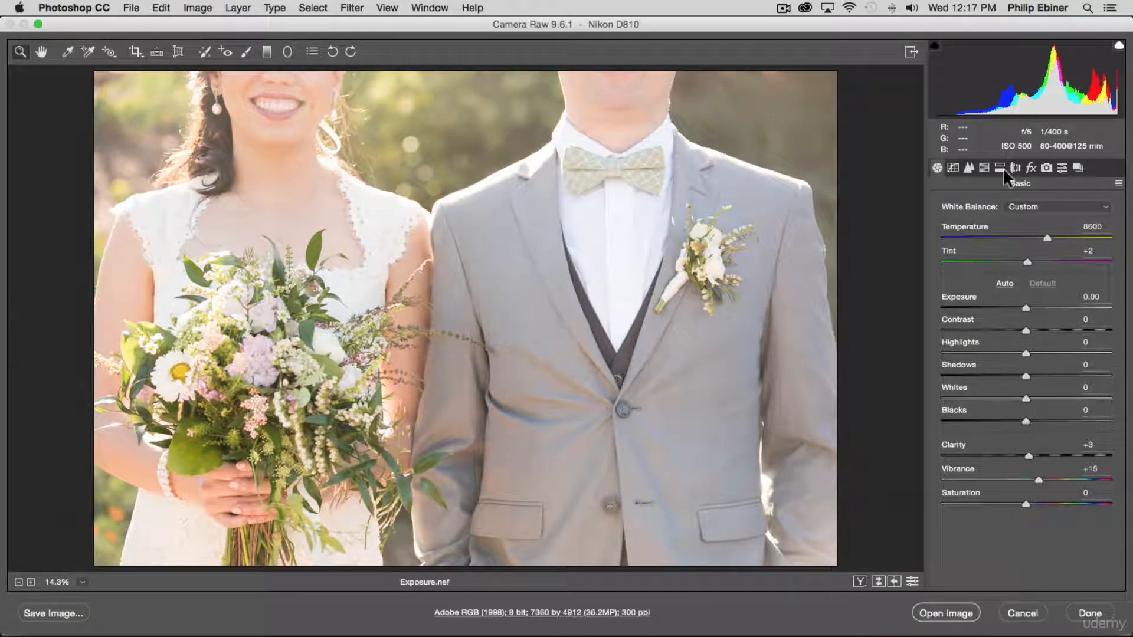
{"action": "left_click", "coordinate": [953, 169]}
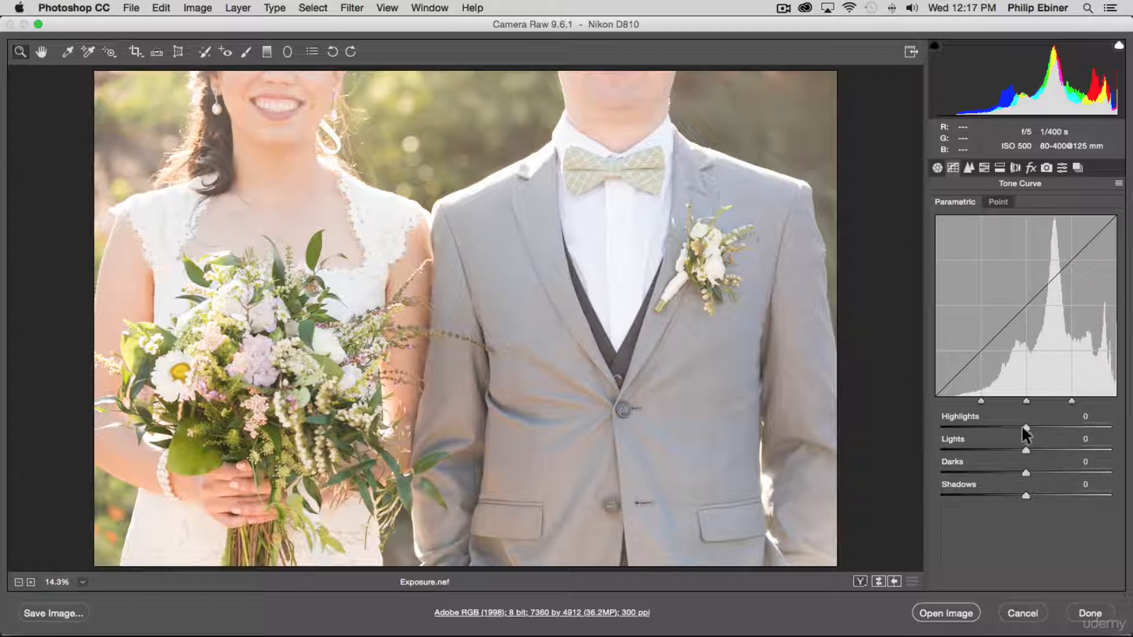
Try a parametric curve with Highlights +9, Lights -18, Darks -55 and Shadows -19
{"action": "left_click_drag", "start_coordinate": [1022, 428], "coordinate": [980, 428]}
{"action": "left_click_drag", "start_coordinate": [1025, 473], "coordinate": [1034, 430]}
{"action": "left_click", "coordinate": [1009, 495]}
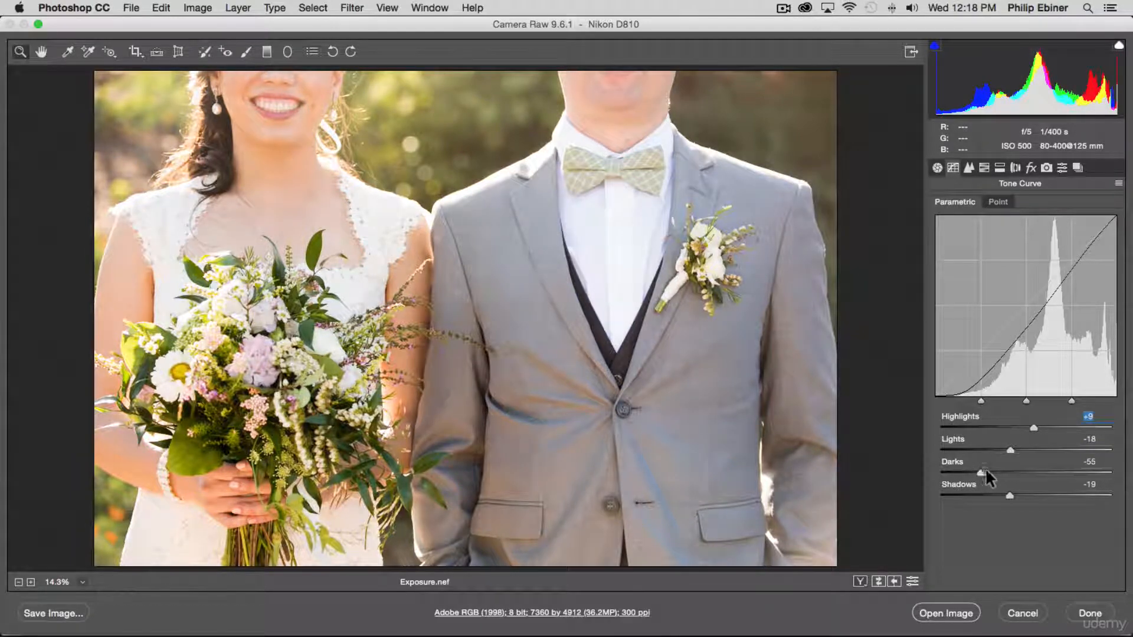
Adjust the parametric curve to Highlights +19, Lights +3, Darks -34 and Shadows -31
{"action": "left_click_drag", "start_coordinate": [985, 469], "coordinate": [968, 495]}
{"action": "left_click_drag", "start_coordinate": [1033, 429], "coordinate": [1131, 434]}
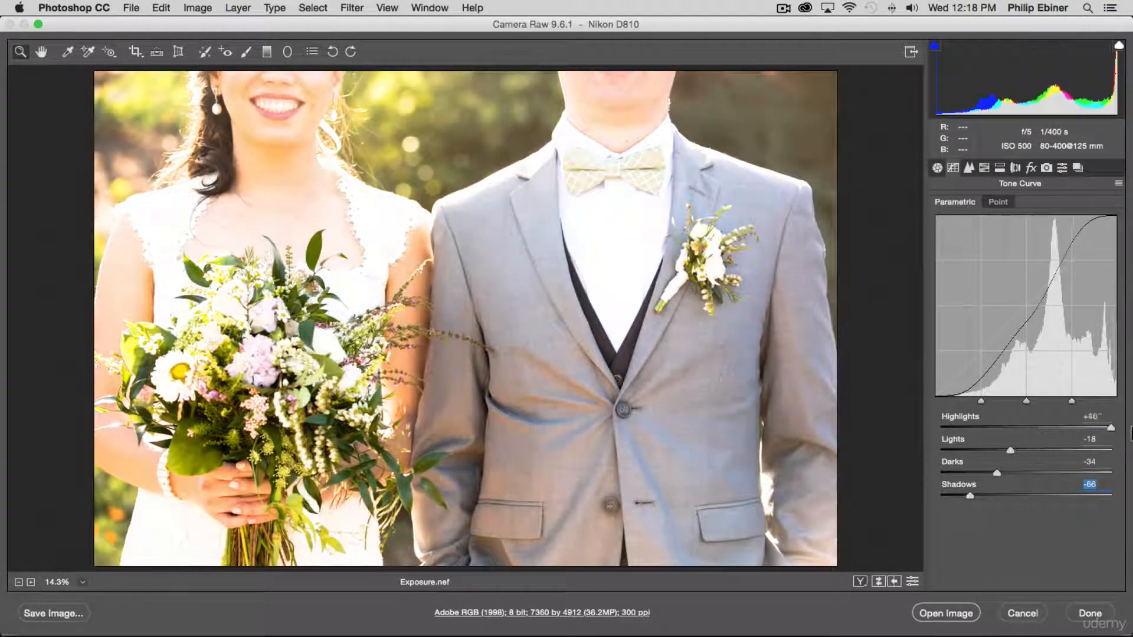
{"action": "mouse_move", "coordinate": [1009, 450]}
{"action": "left_mouse_down"}
{"action": "mouse_move", "coordinate": [1060, 449]}
{"action": "mouse_move", "coordinate": [1029, 449]}
{"action": "left_mouse_up"}
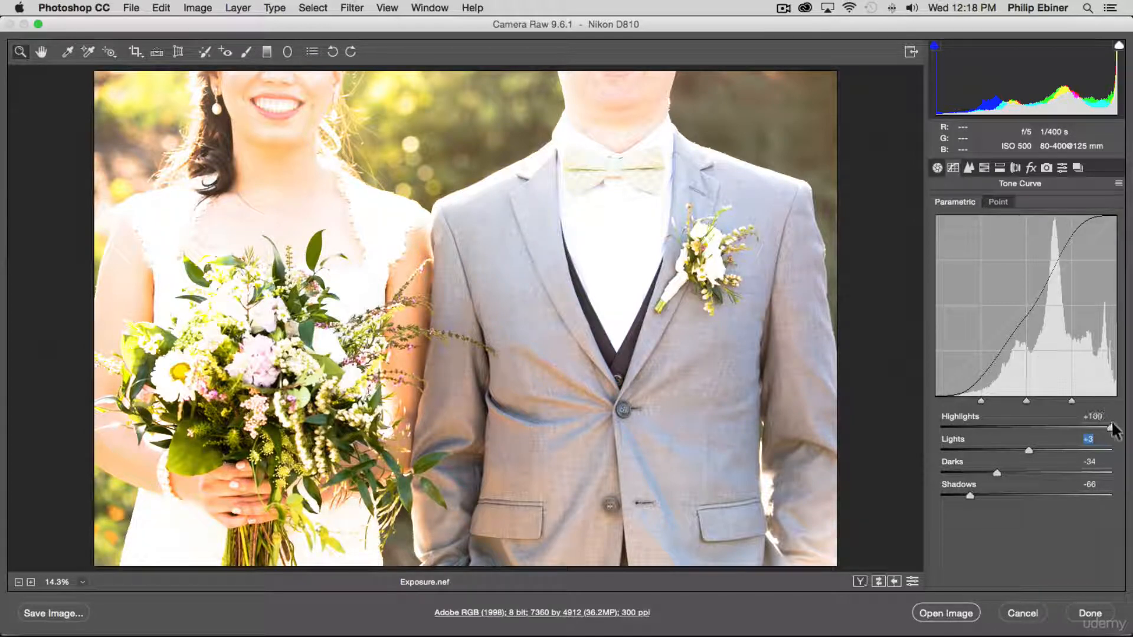
{"action": "left_click_drag", "start_coordinate": [1111, 428], "coordinate": [1041, 432]}
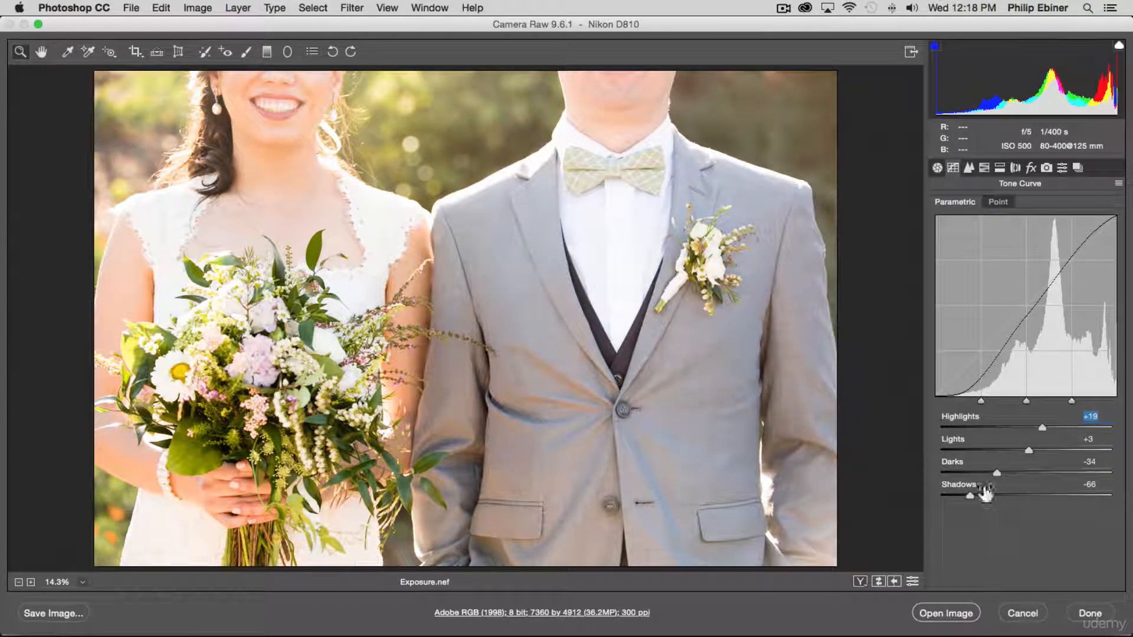
{"action": "left_click_drag", "start_coordinate": [968, 495], "coordinate": [997, 493]}
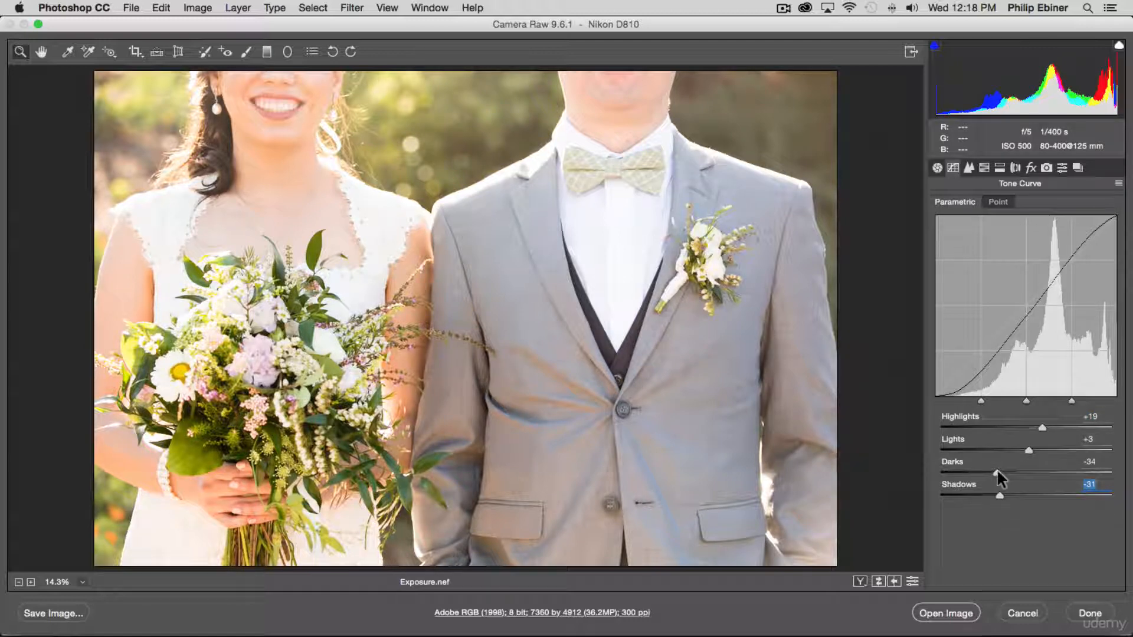
Reset the parametric curve's Highlights, Lights, Darks and Shadows to 0
{"action": "double_click", "coordinate": [996, 472]}
{"action": "double_click", "coordinate": [1000, 495]}
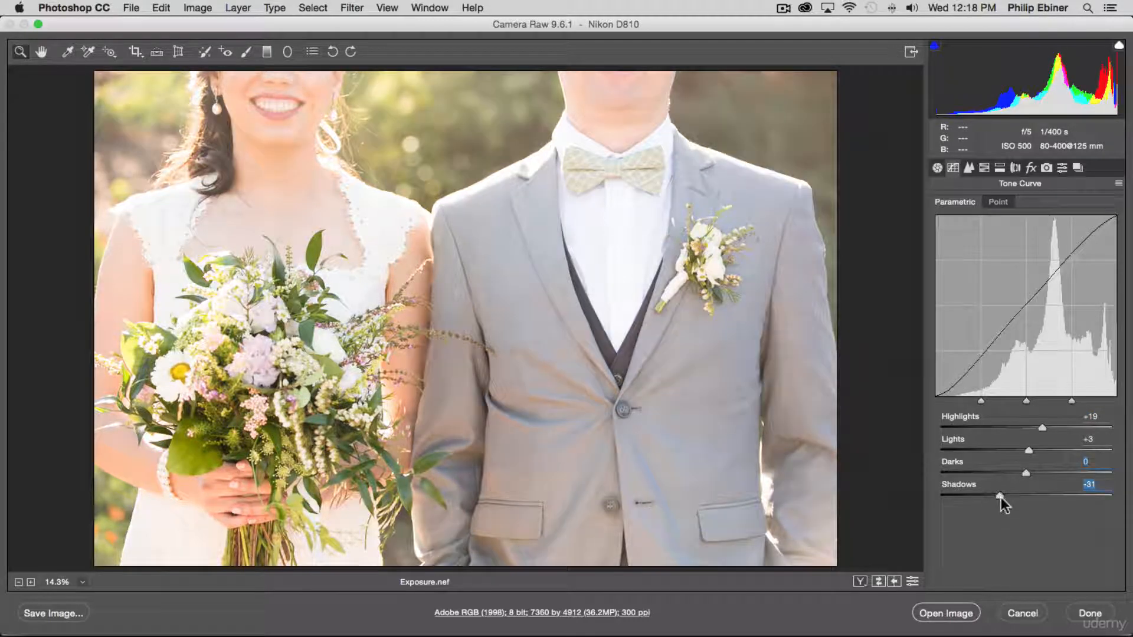
{"action": "left_click", "coordinate": [1029, 450]}
{"action": "double_click", "coordinate": [1029, 450]}
{"action": "double_click", "coordinate": [1042, 428]}
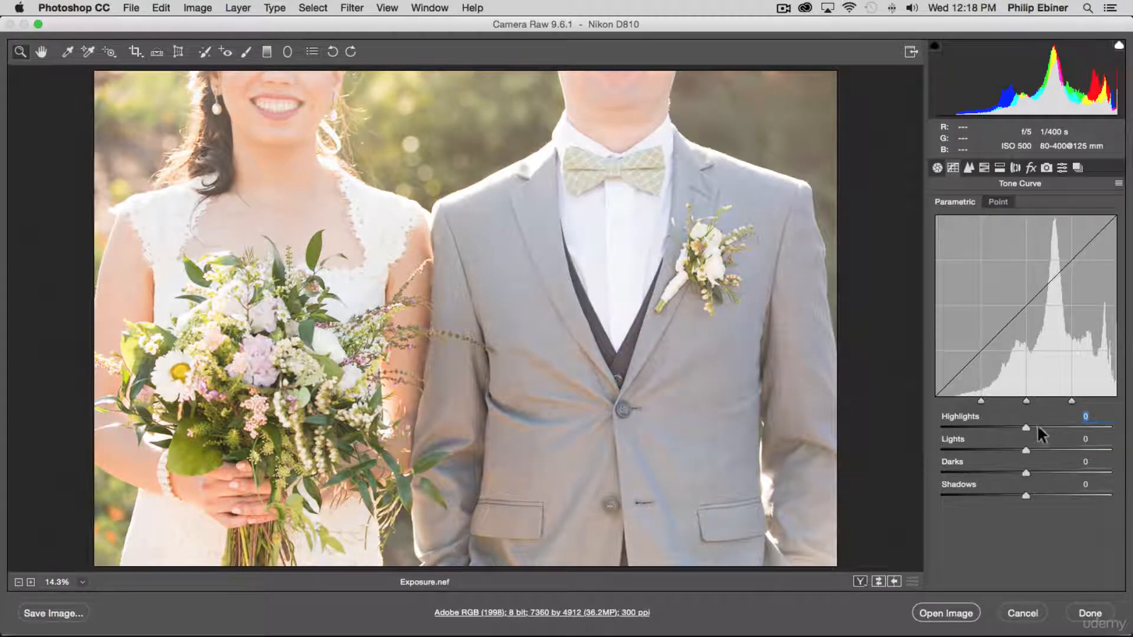
Try a darker RGB point curve with a shadow point at input 87, output 42 and a second point in the highlights
{"action": "left_click", "coordinate": [999, 201]}
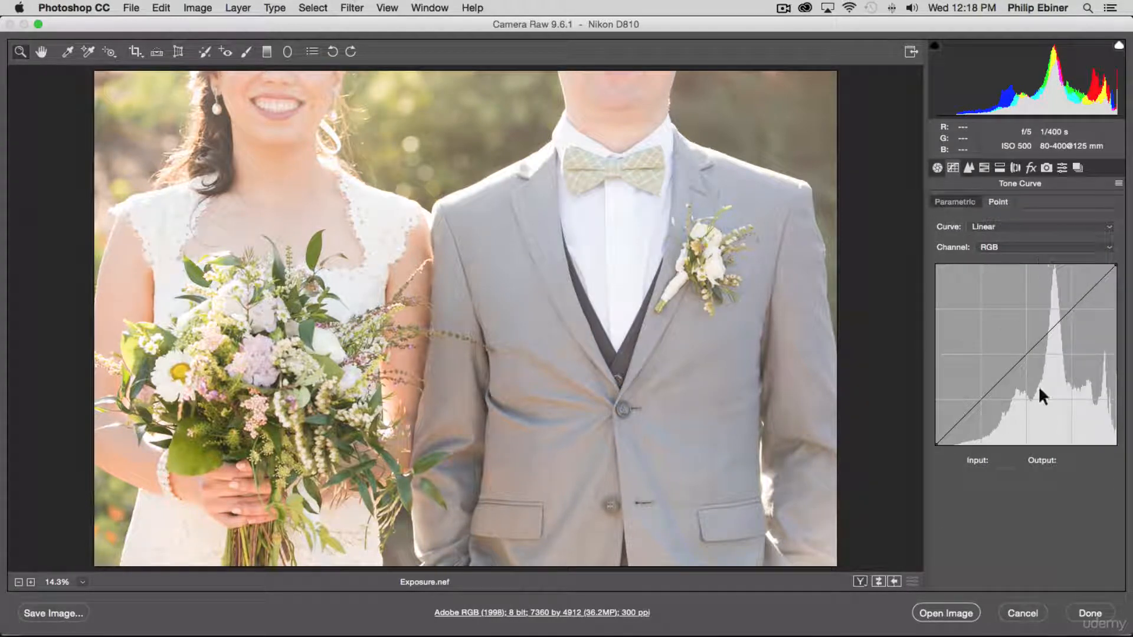
{"action": "left_click_drag", "start_coordinate": [980, 398], "coordinate": [989, 405]}
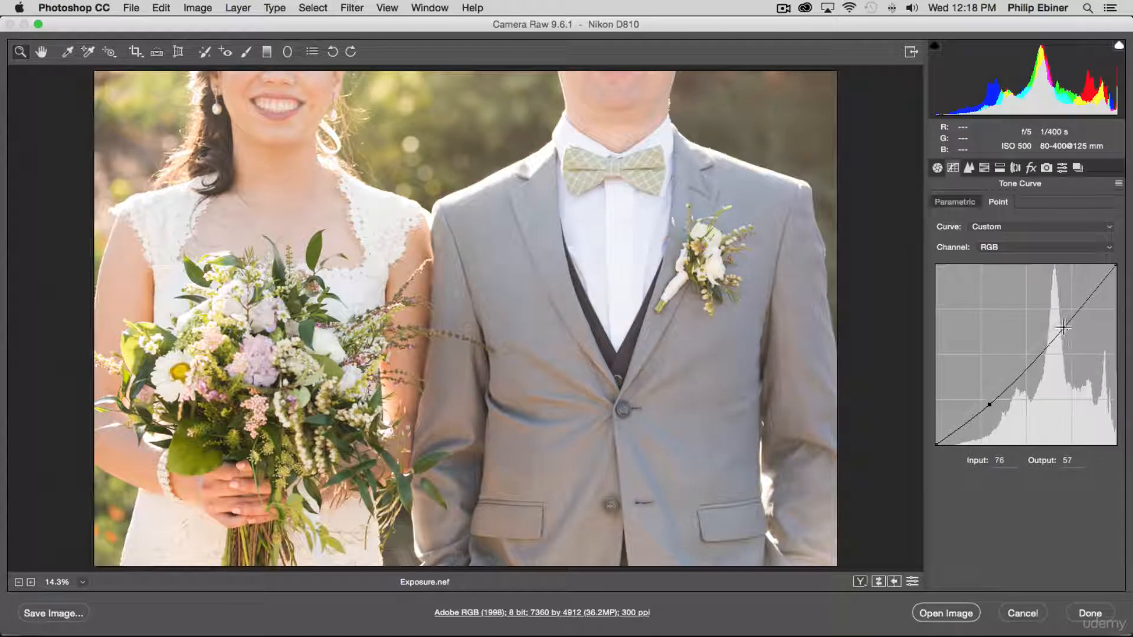
{"action": "mouse_move", "coordinate": [1061, 323]}
{"action": "left_mouse_down"}
{"action": "mouse_move", "coordinate": [1051, 313]}
{"action": "mouse_move", "coordinate": [1066, 329]}
{"action": "left_mouse_up"}
{"action": "left_click_drag", "start_coordinate": [989, 407], "coordinate": [997, 415]}
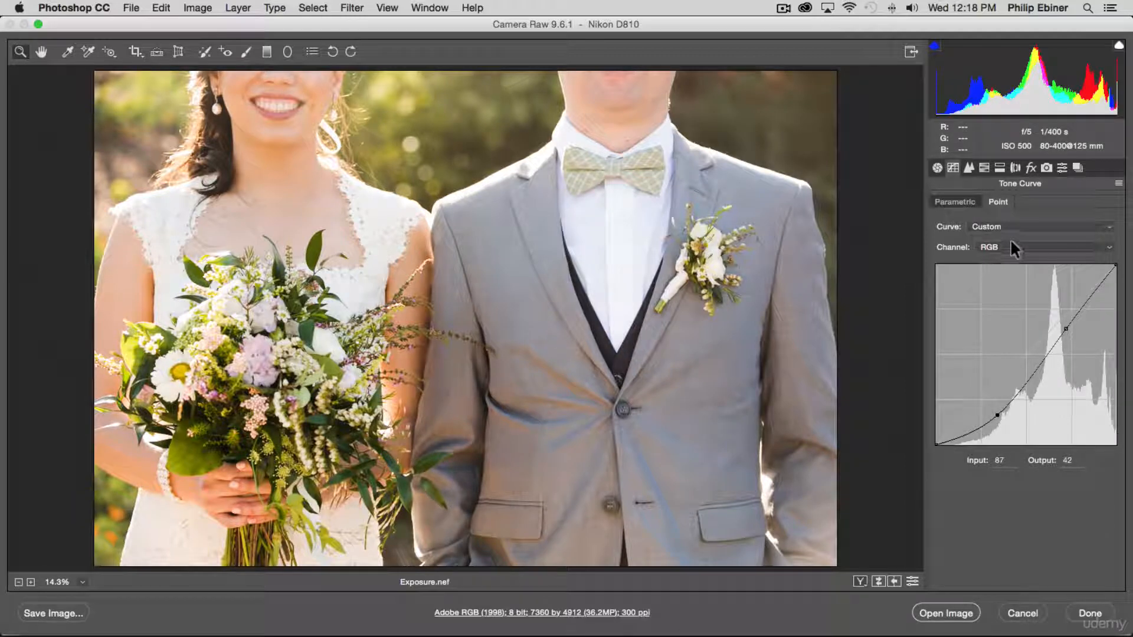
Try lowering the red channel's point curve in the midtones, at input 140, output 86
{"action": "left_click", "coordinate": [985, 245]}
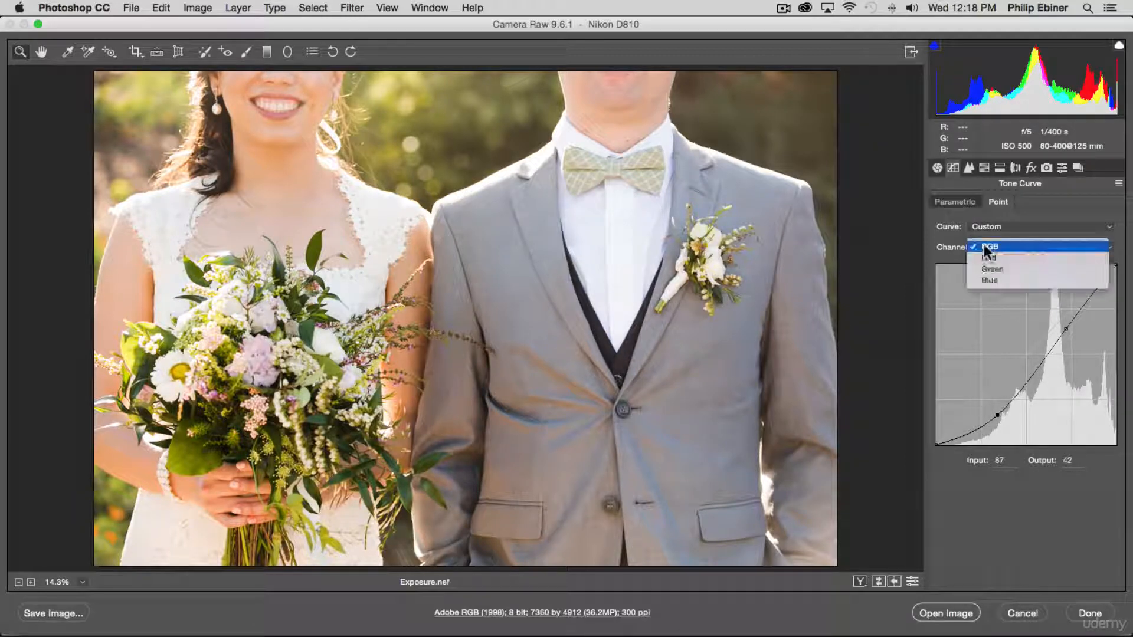
{"action": "left_click", "coordinate": [1000, 239]}
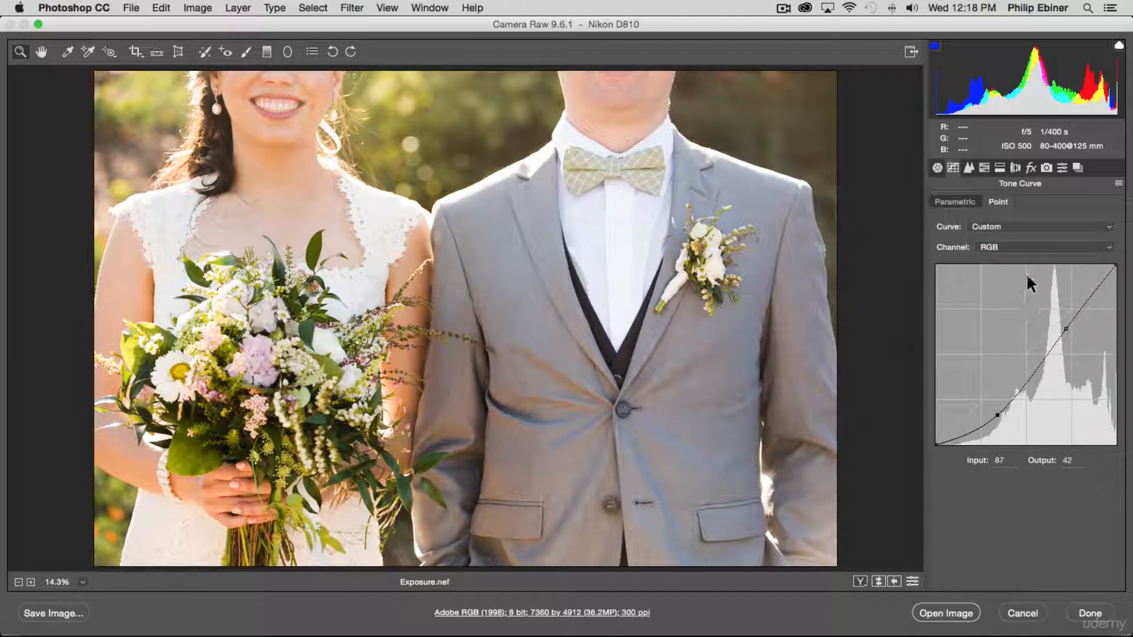
{"action": "left_click", "coordinate": [1006, 247]}
{"action": "left_click", "coordinate": [1002, 257]}
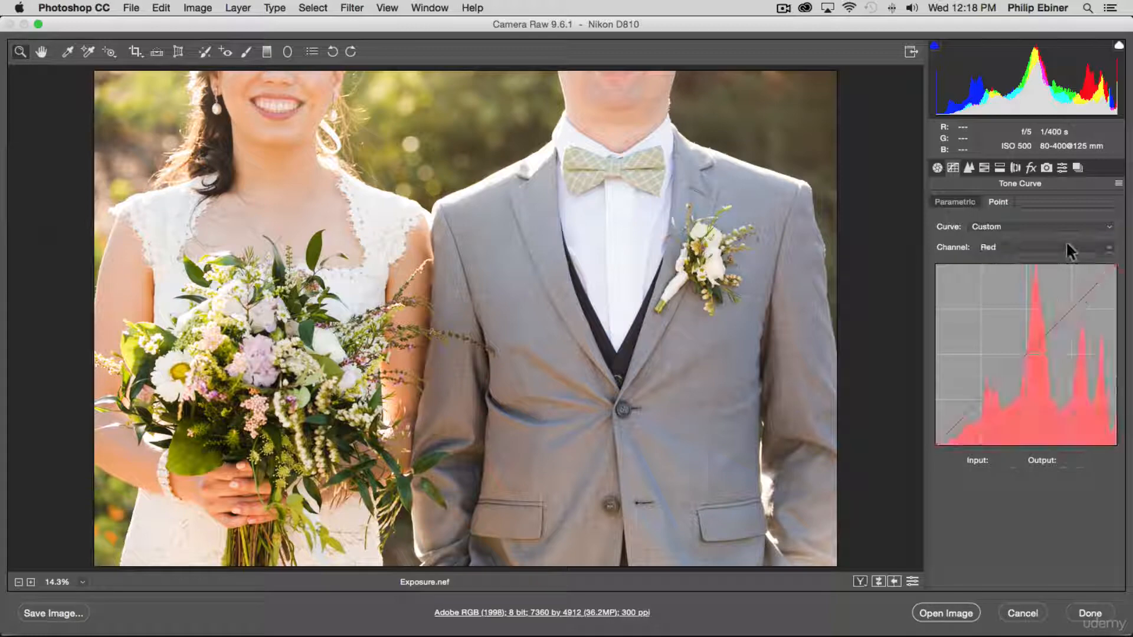
{"action": "left_click_drag", "start_coordinate": [1038, 342], "coordinate": [1033, 380]}
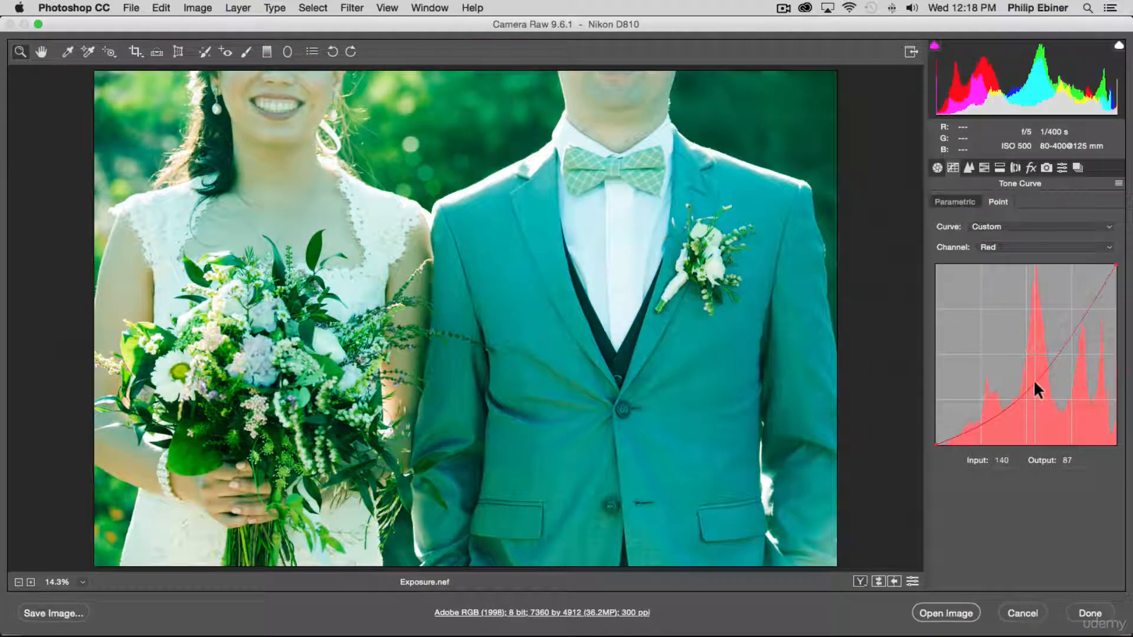
Try lowering the green channel's point curve in the midtones, at input 155, output 109
{"action": "left_click", "coordinate": [1033, 247]}
{"action": "left_click", "coordinate": [1030, 260]}
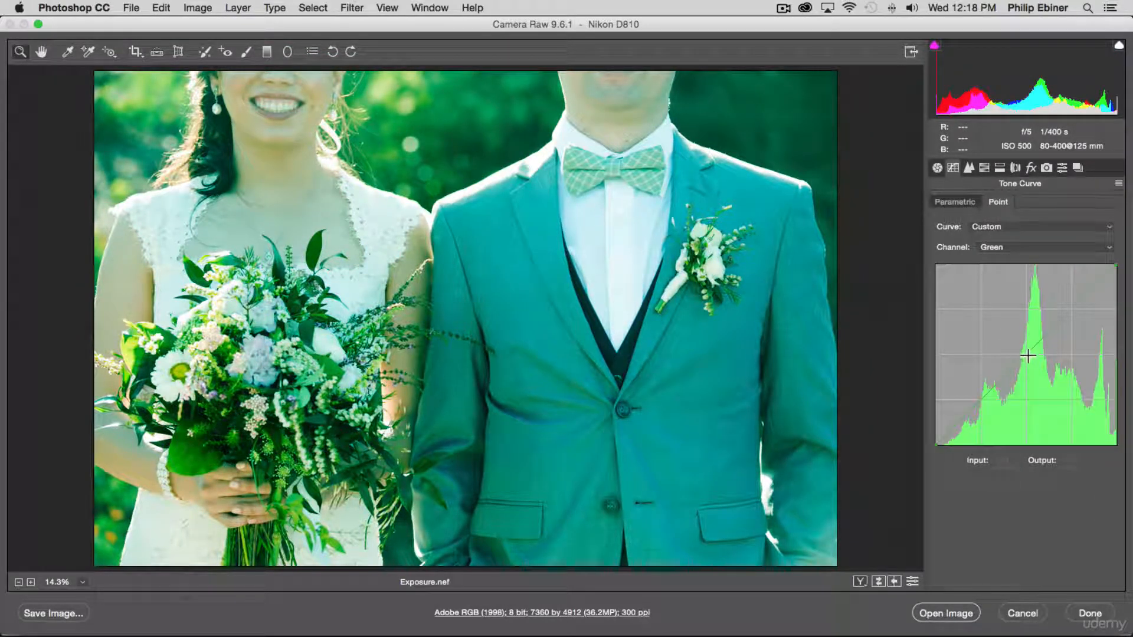
{"action": "left_click", "coordinate": [999, 247]}
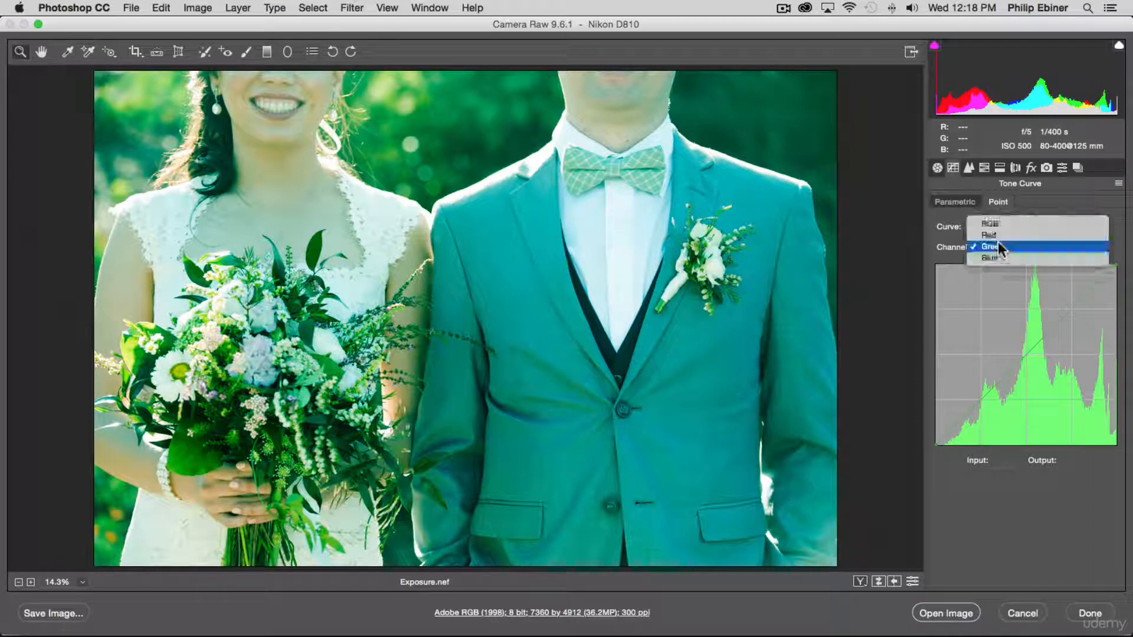
{"action": "left_click", "coordinate": [1004, 235]}
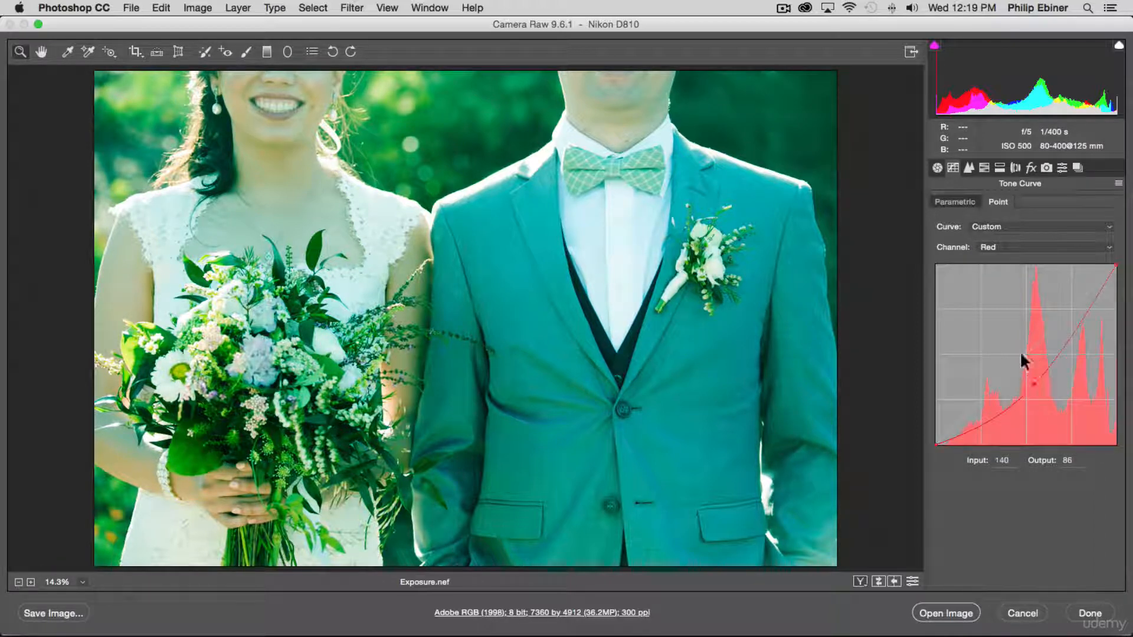
{"action": "left_click", "coordinate": [1003, 248]}
{"action": "left_click", "coordinate": [997, 256]}
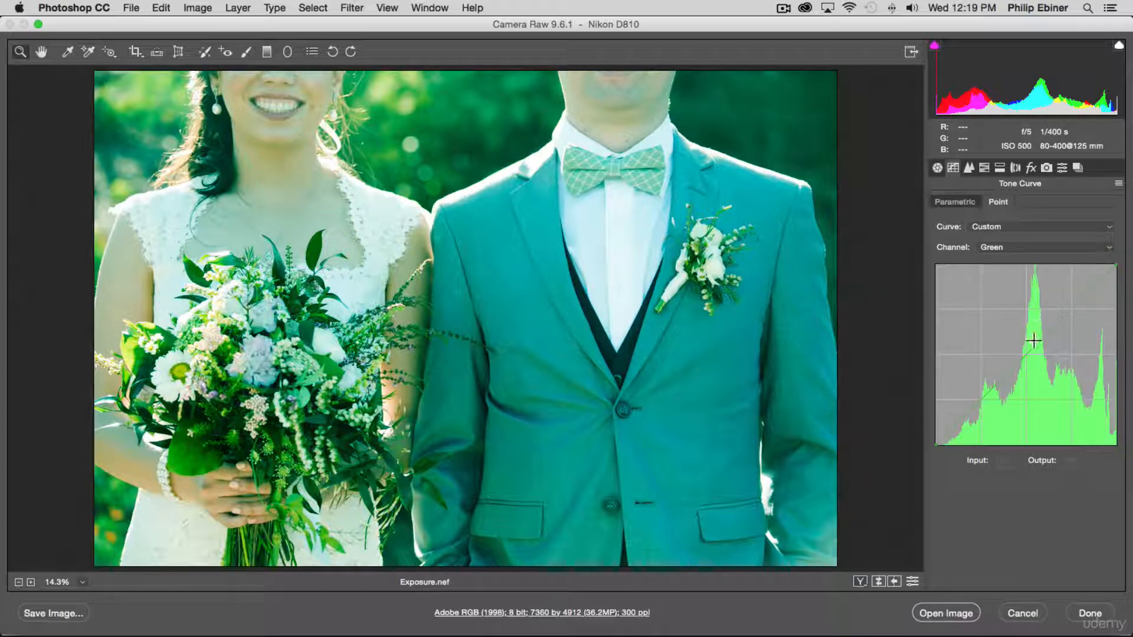
{"action": "left_click_drag", "start_coordinate": [1033, 351], "coordinate": [1043, 365]}
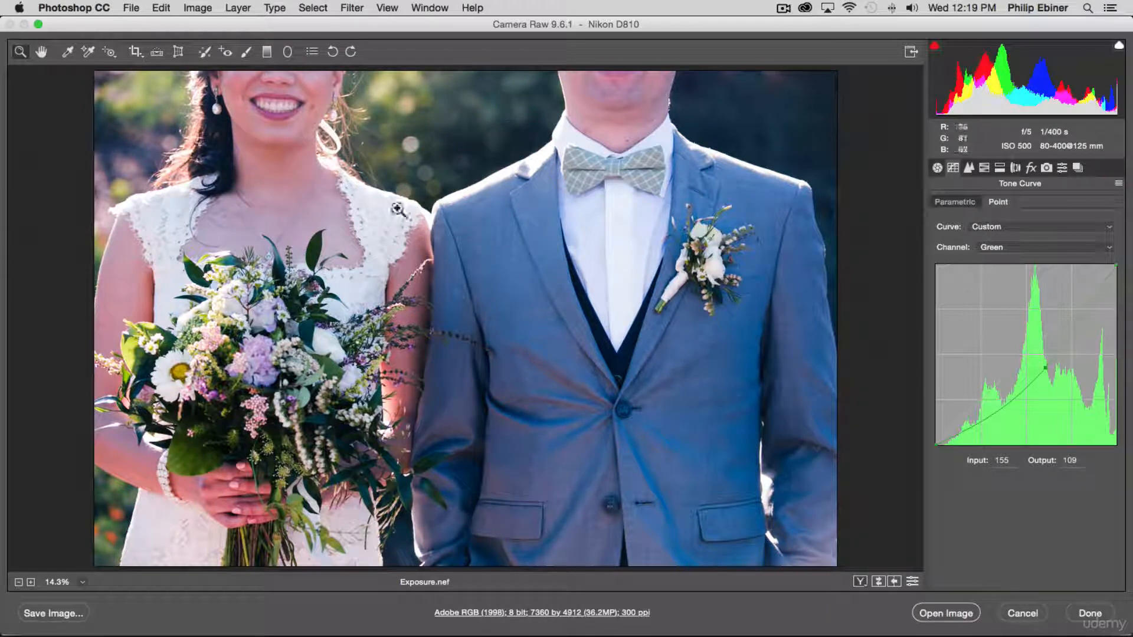
Try raising the lower midtones of the blue channel's point curve
{"action": "left_click", "coordinate": [1000, 247]}
{"action": "left_click", "coordinate": [999, 258]}
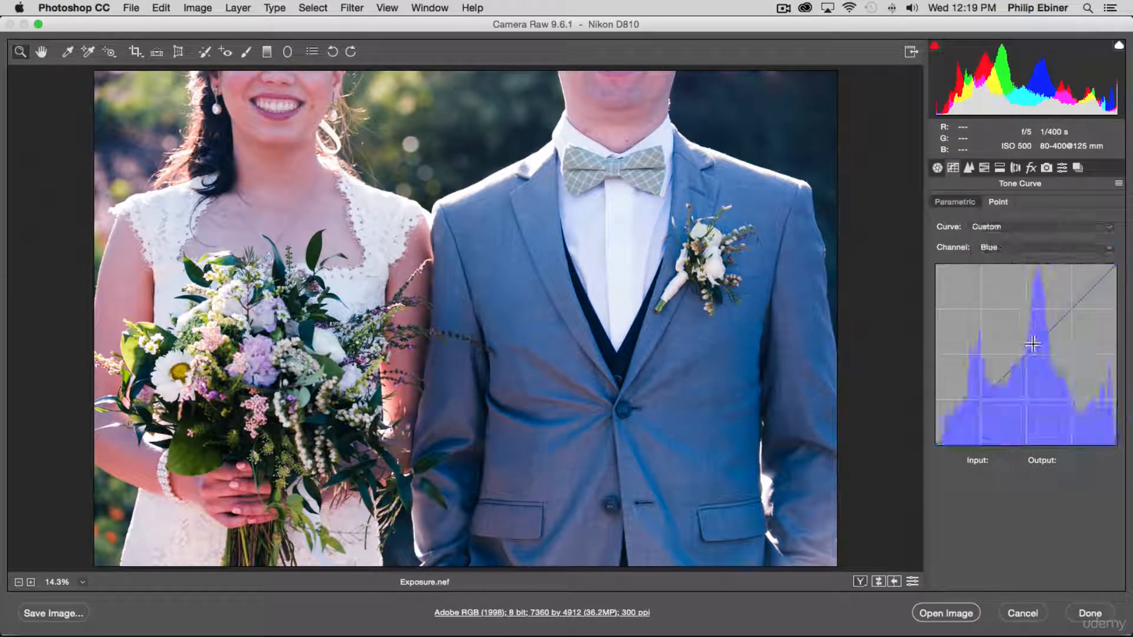
{"action": "left_click_drag", "start_coordinate": [1002, 379], "coordinate": [1001, 330]}
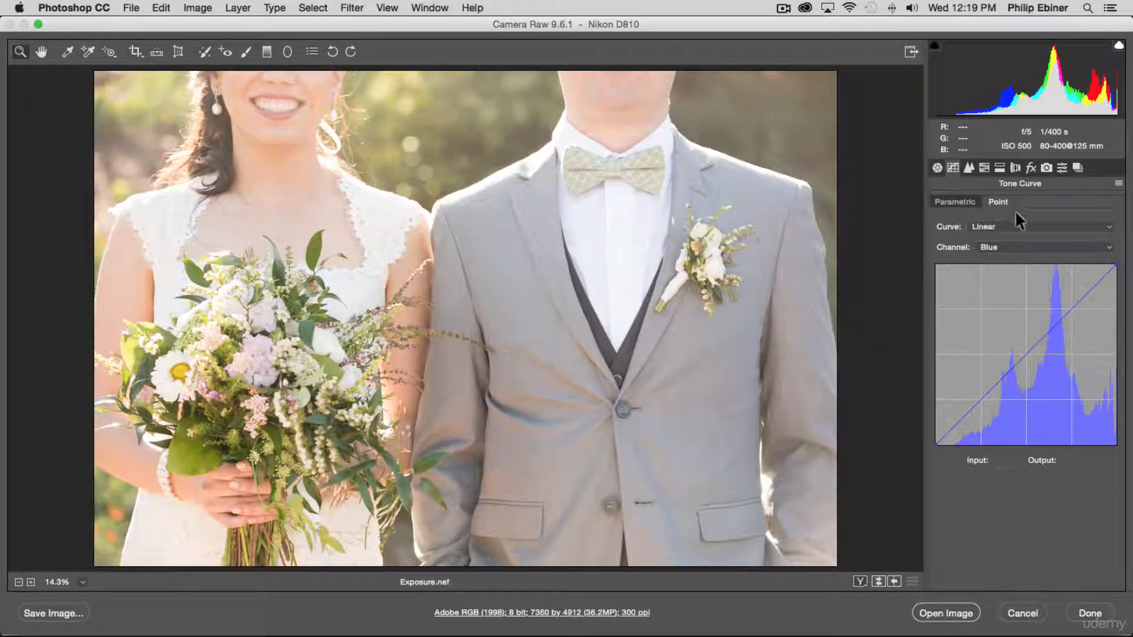
Switch the point curve back to the RGB channel and check the parametric curve
{"action": "left_click", "coordinate": [1019, 221]}
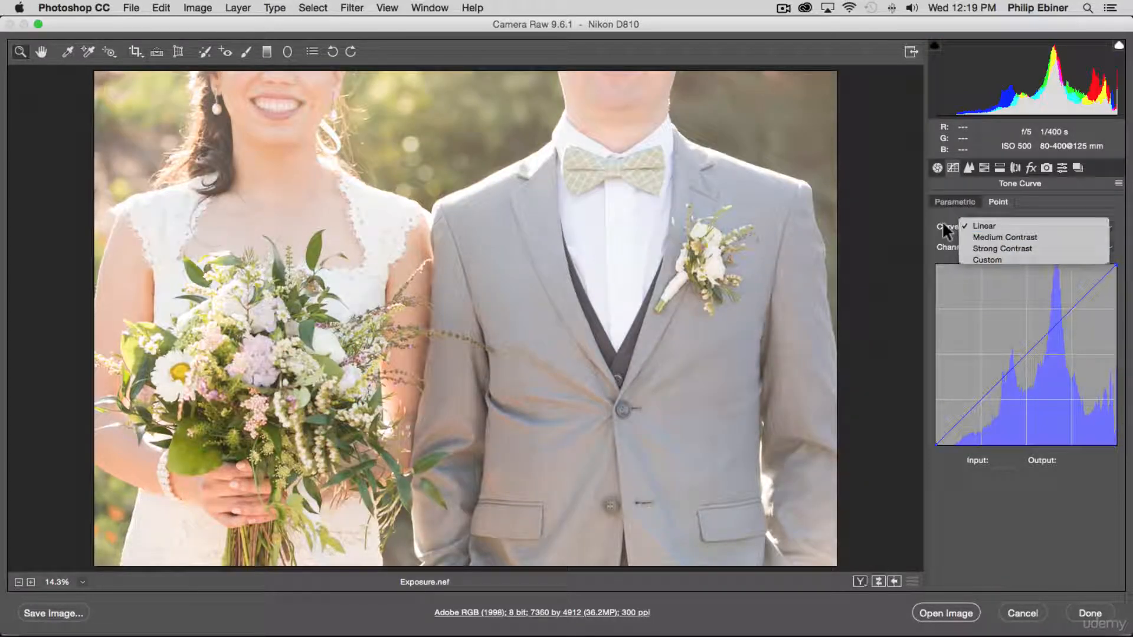
{"action": "left_click", "coordinate": [1016, 224]}
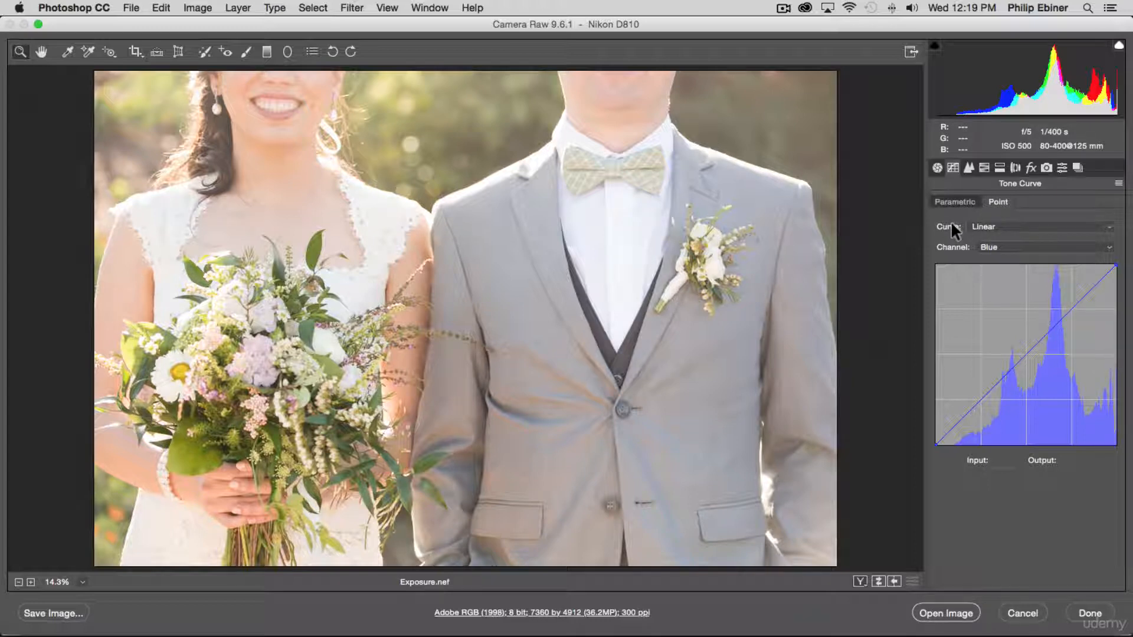
{"action": "left_click", "coordinate": [1000, 245]}
{"action": "left_click", "coordinate": [1008, 210]}
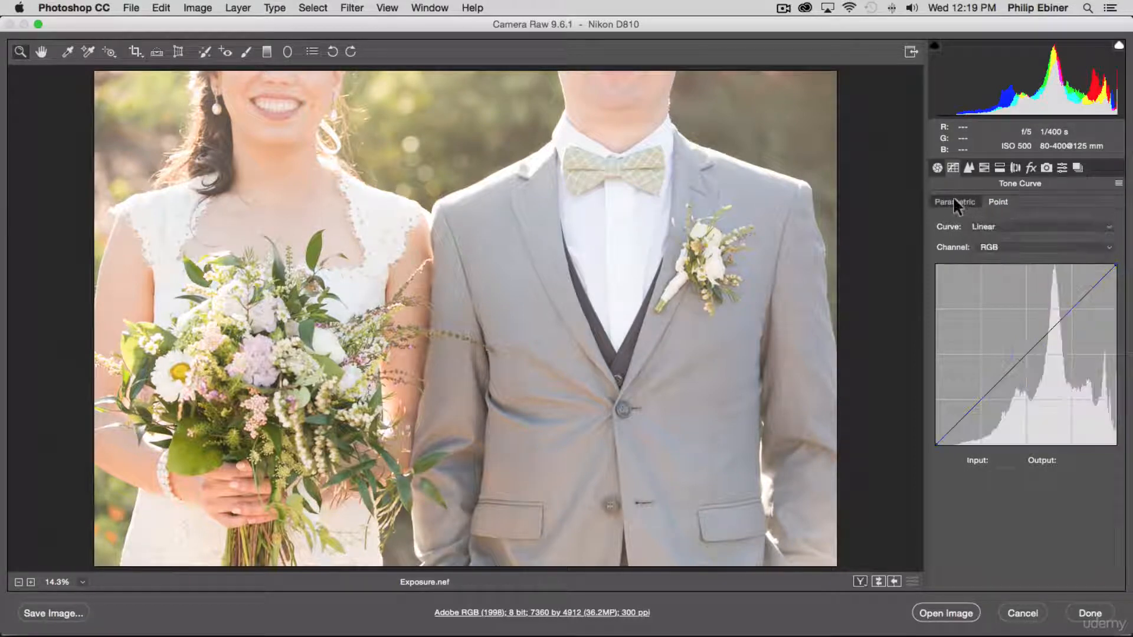
{"action": "left_click", "coordinate": [954, 202]}
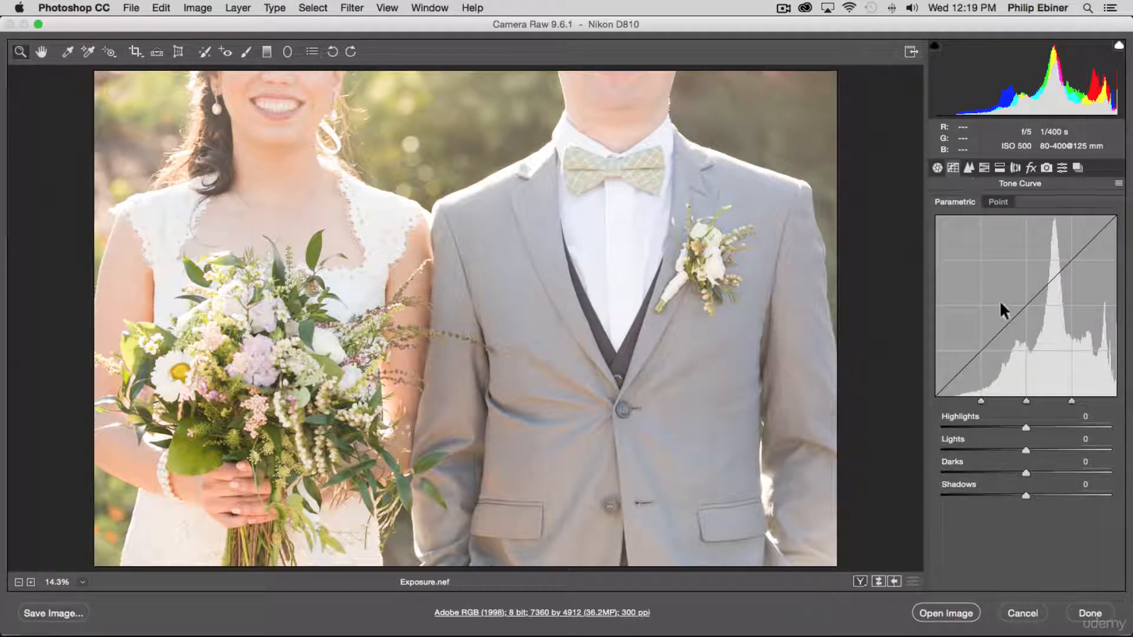
Shape the RGB point curve with points at input 92, output 66 and input 176, output 163
{"action": "left_click", "coordinate": [997, 200]}
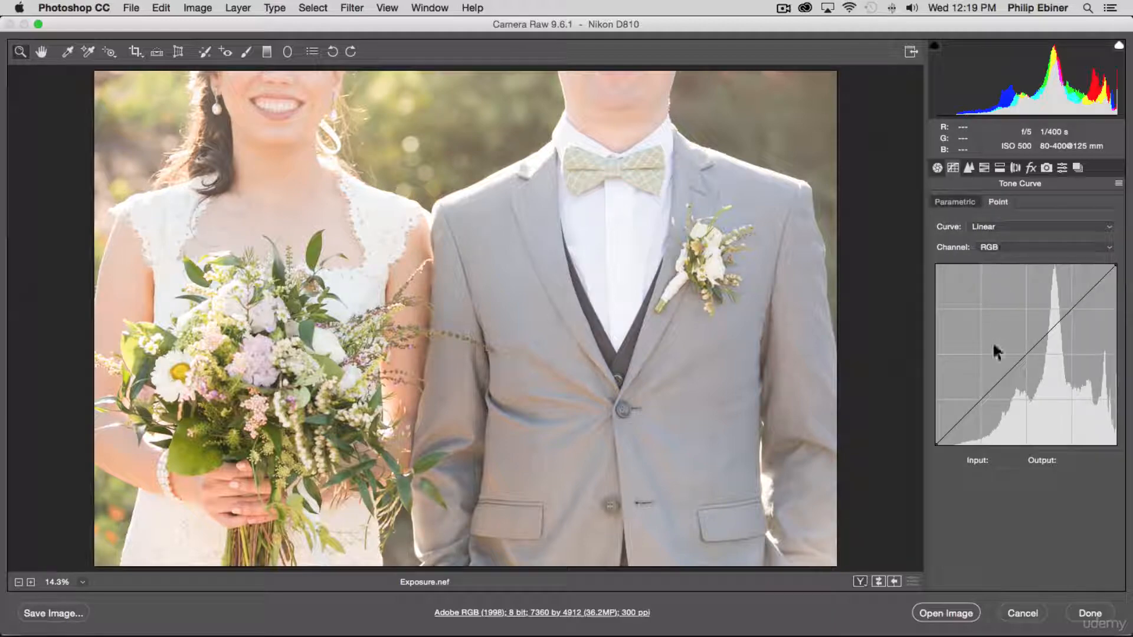
{"action": "left_click_drag", "start_coordinate": [992, 379], "coordinate": [1008, 397]}
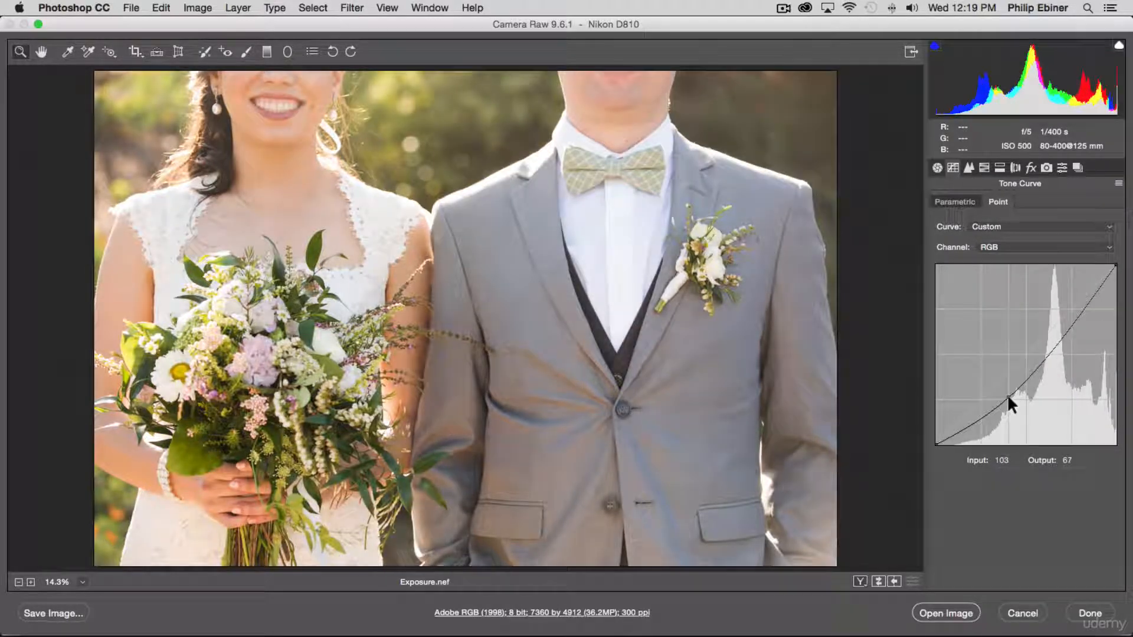
{"action": "left_click", "coordinate": [1060, 329]}
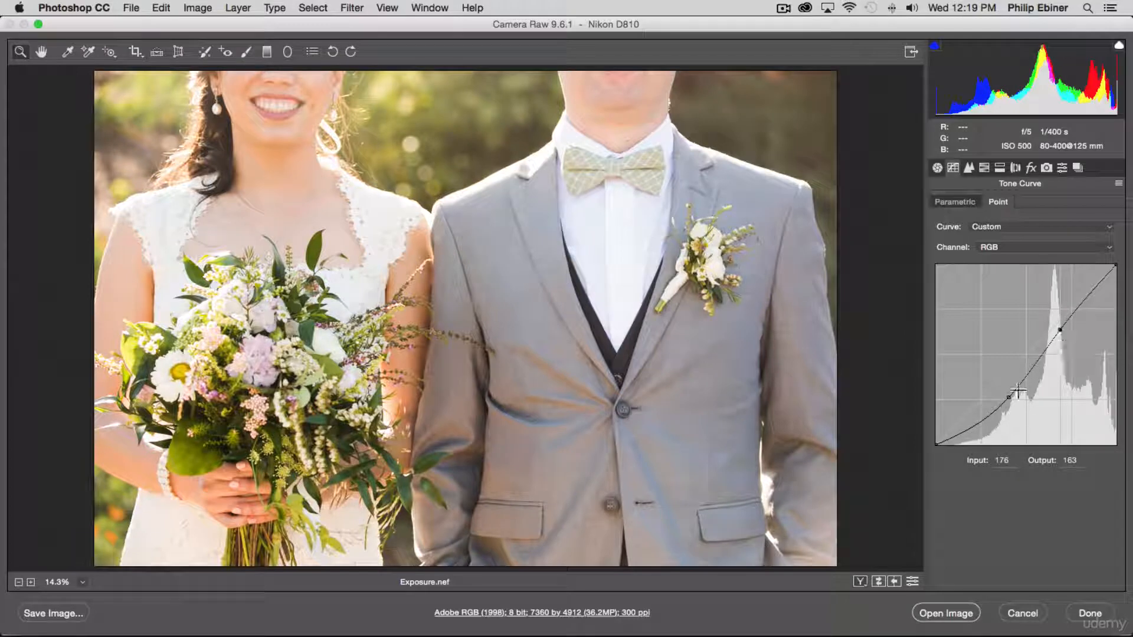
{"action": "left_click_drag", "start_coordinate": [1010, 398], "coordinate": [999, 394]}
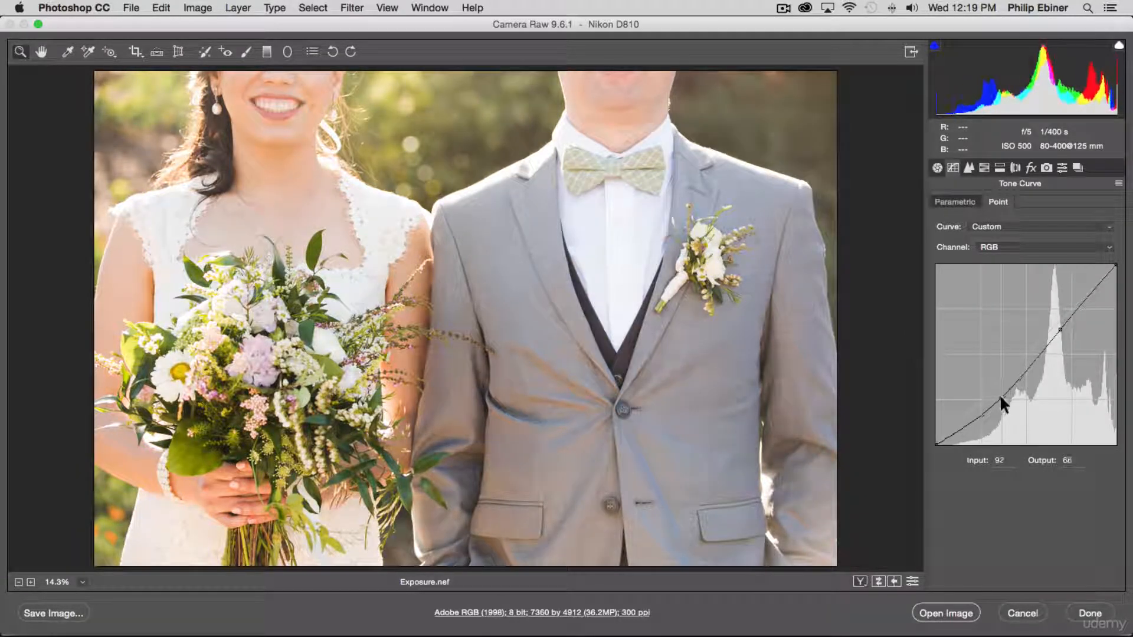
Set the basic adjustments to Highlights -41, Exposure -0.40, Whites -65 and Blacks -24
{"action": "left_click", "coordinate": [937, 168]}
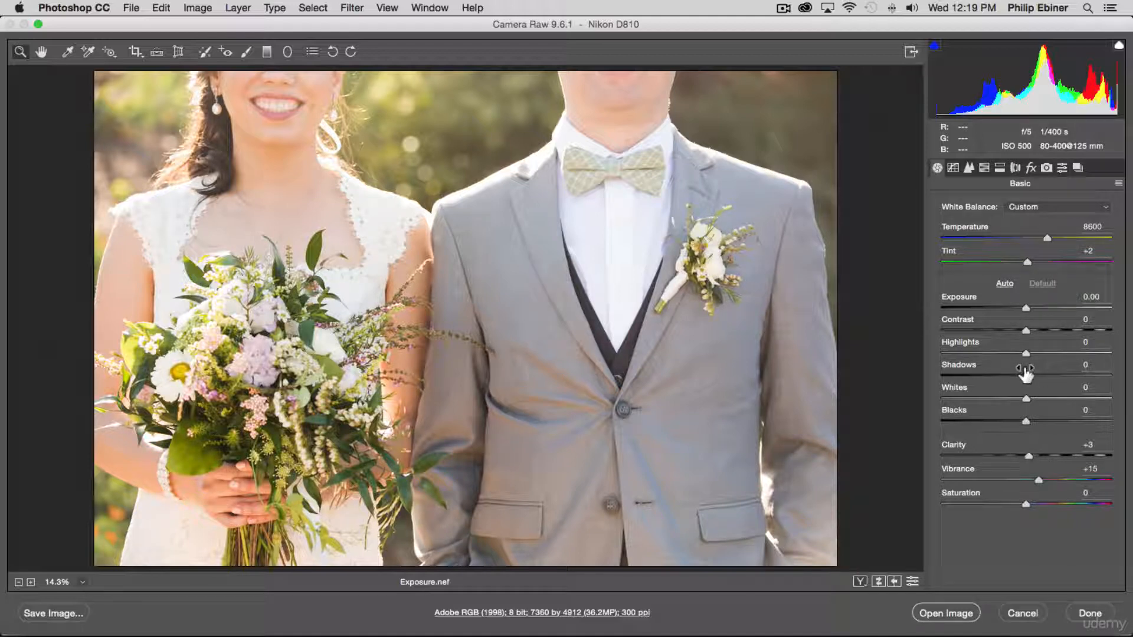
{"action": "left_click_drag", "start_coordinate": [1025, 354], "coordinate": [991, 354]}
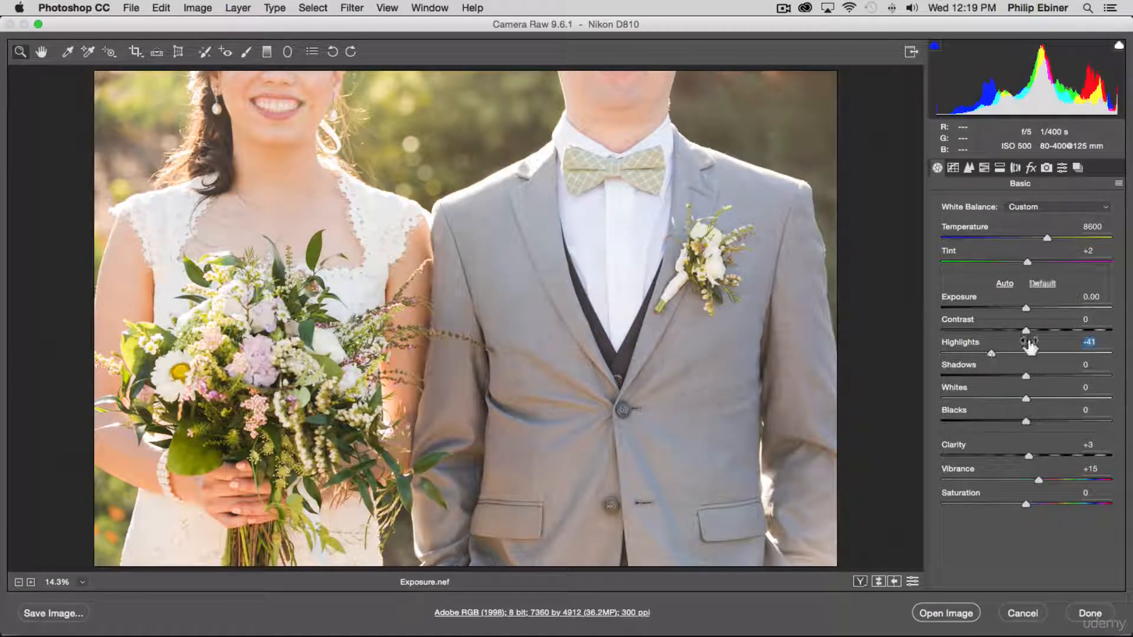
{"action": "left_click_drag", "start_coordinate": [1027, 308], "coordinate": [1018, 308]}
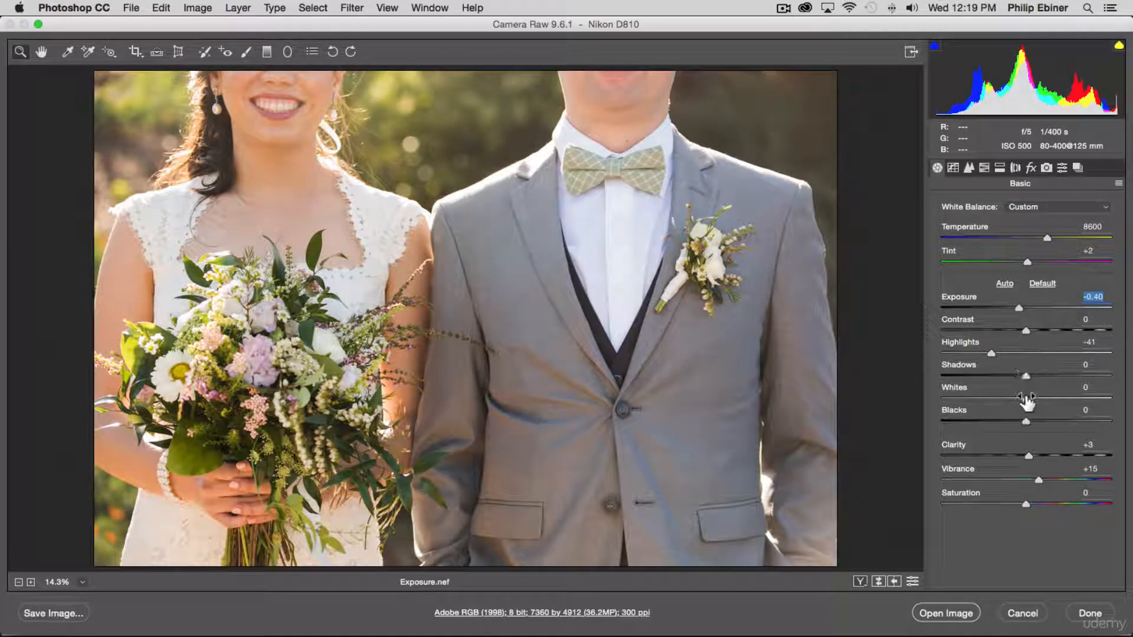
{"action": "left_click_drag", "start_coordinate": [1026, 399], "coordinate": [1006, 422]}
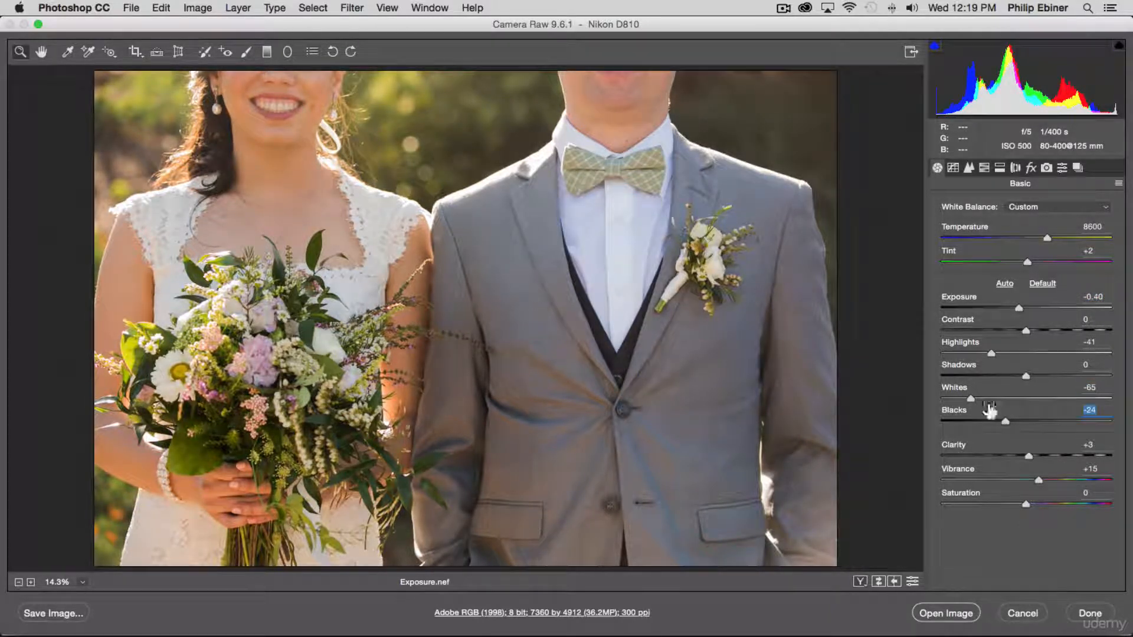
Set the Luminance noise reduction to 46 in the Detail settings, judging it at 100% on the background beside the groom's collar
{"action": "left_click", "coordinate": [953, 166]}
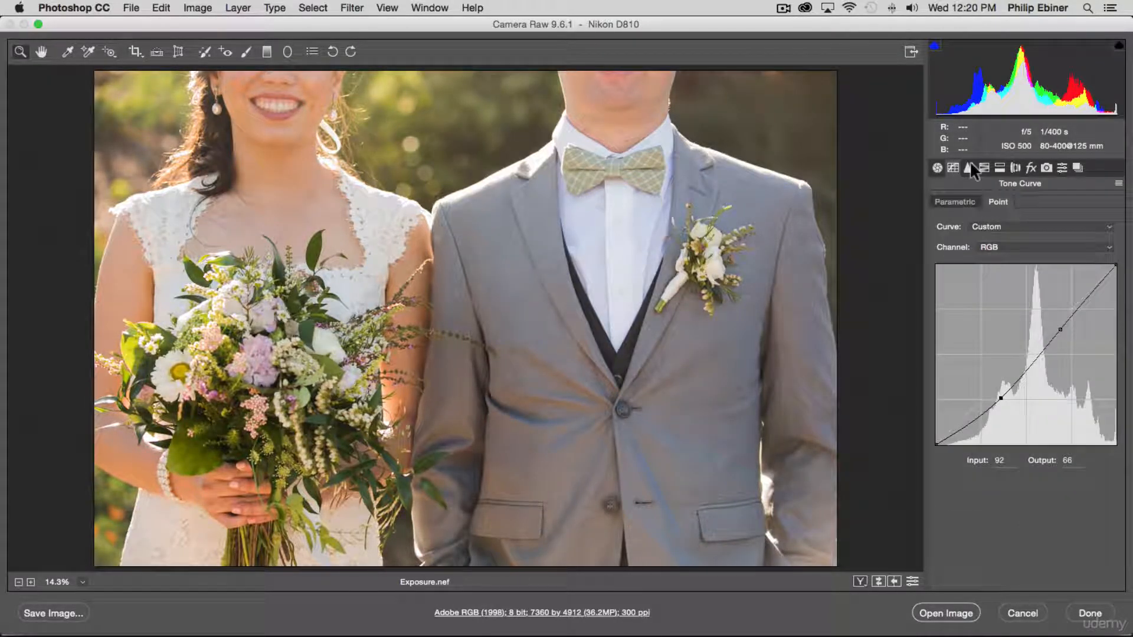
{"action": "left_click", "coordinate": [970, 165]}
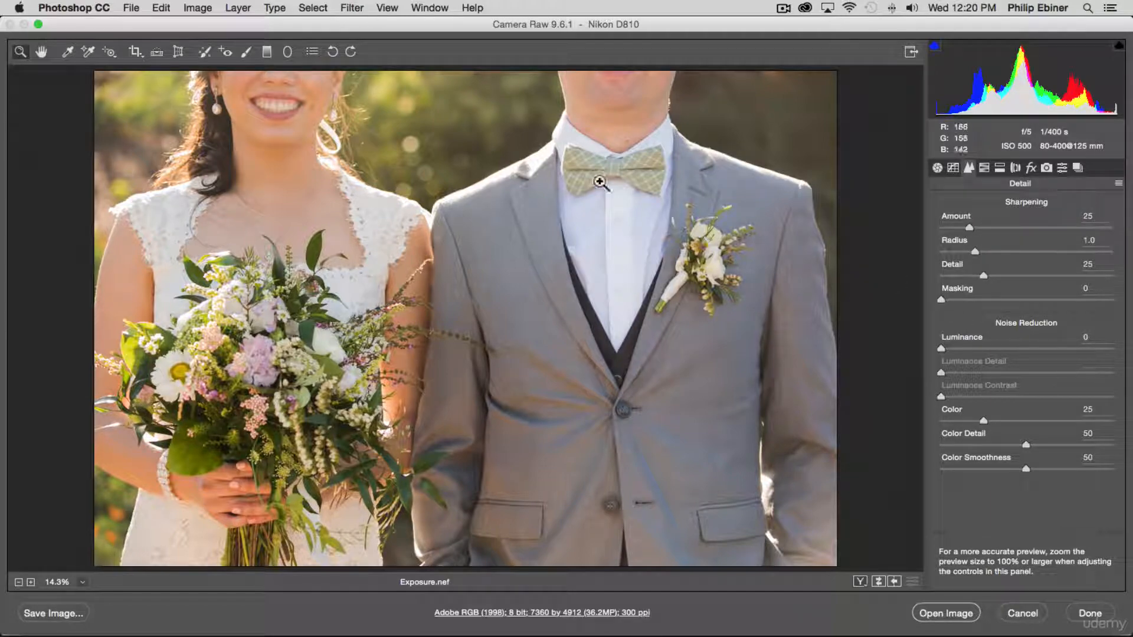
{"action": "left_click", "coordinate": [443, 194]}
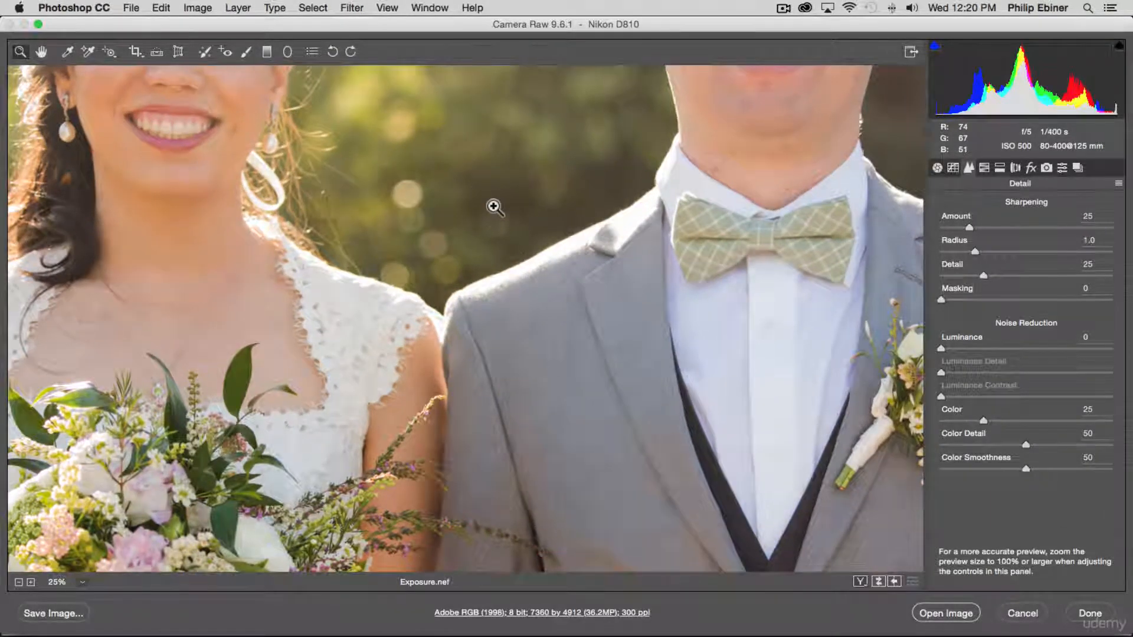
{"action": "left_click", "coordinate": [493, 205]}
{"action": "left_click", "coordinate": [662, 182]}
{"action": "left_click", "coordinate": [472, 234]}
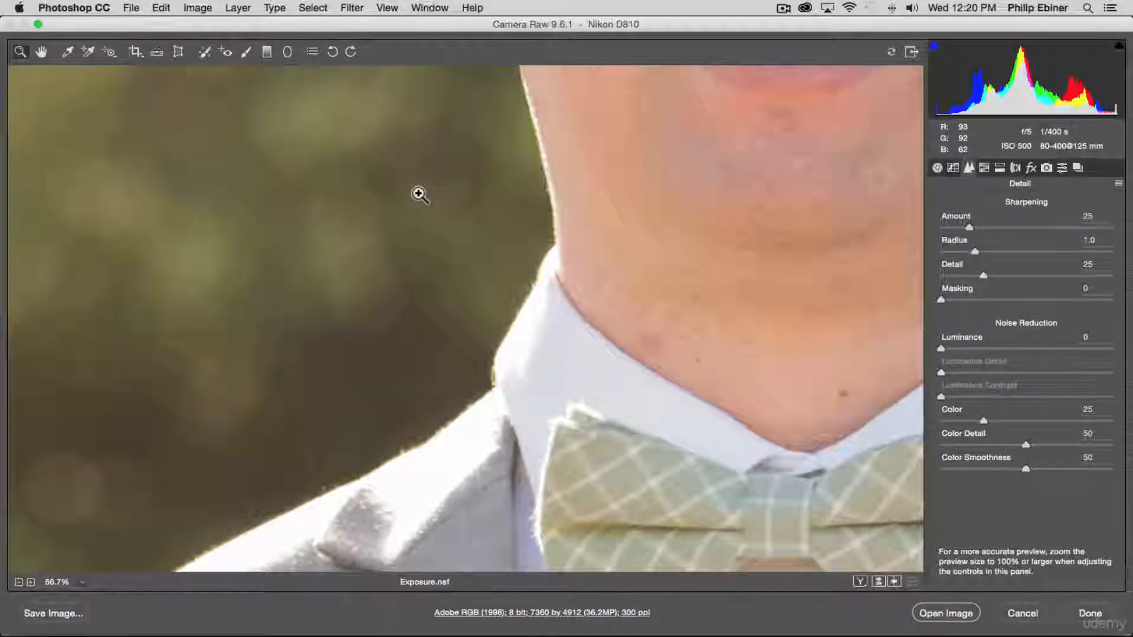
{"action": "left_click", "coordinate": [417, 192]}
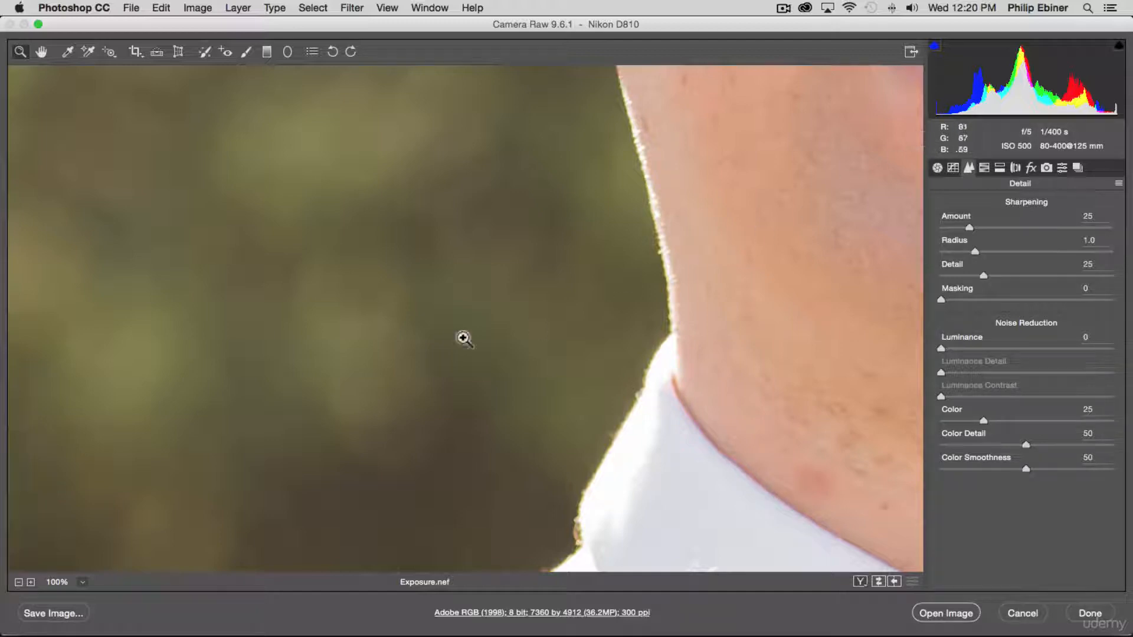
{"action": "left_click", "coordinate": [41, 52]}
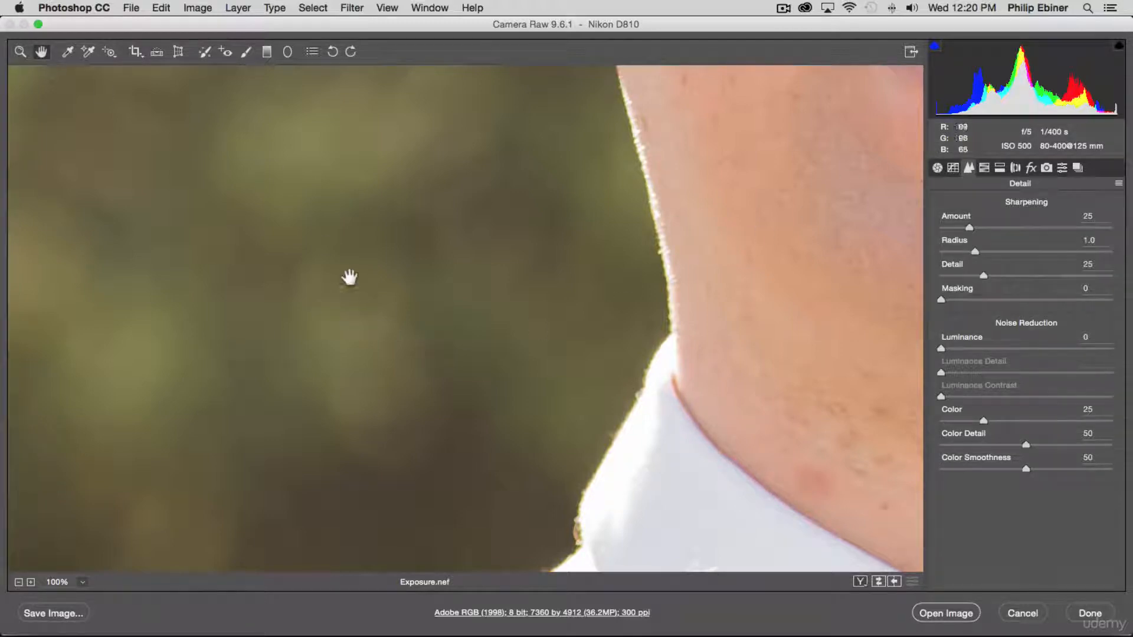
{"action": "left_click_drag", "start_coordinate": [349, 276], "coordinate": [529, 172]}
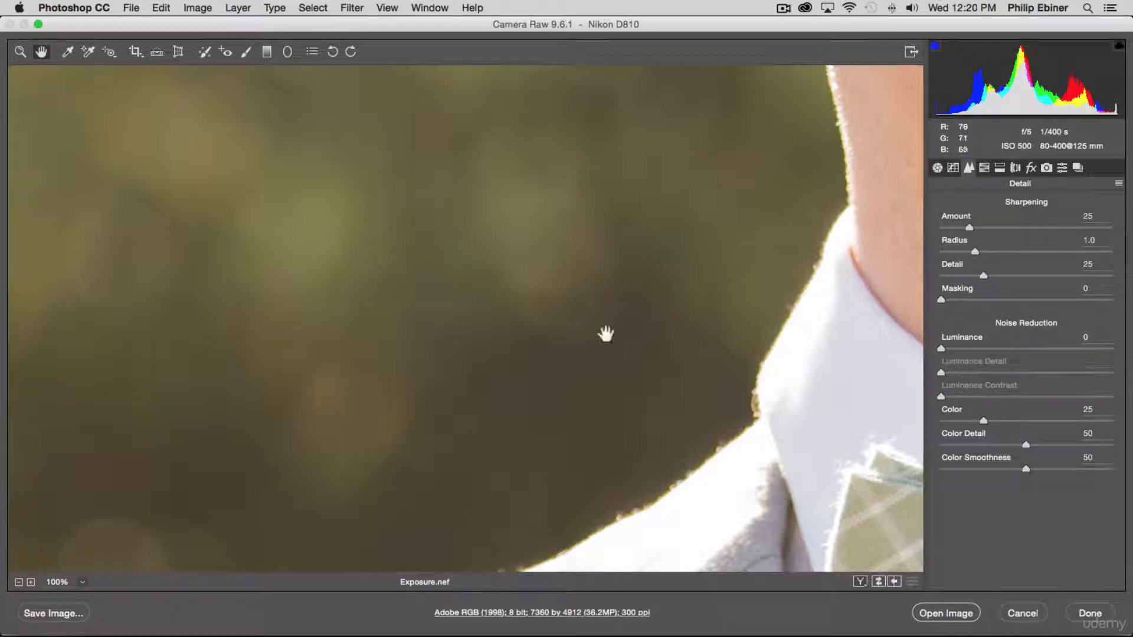
{"action": "left_click_drag", "start_coordinate": [947, 348], "coordinate": [990, 347]}
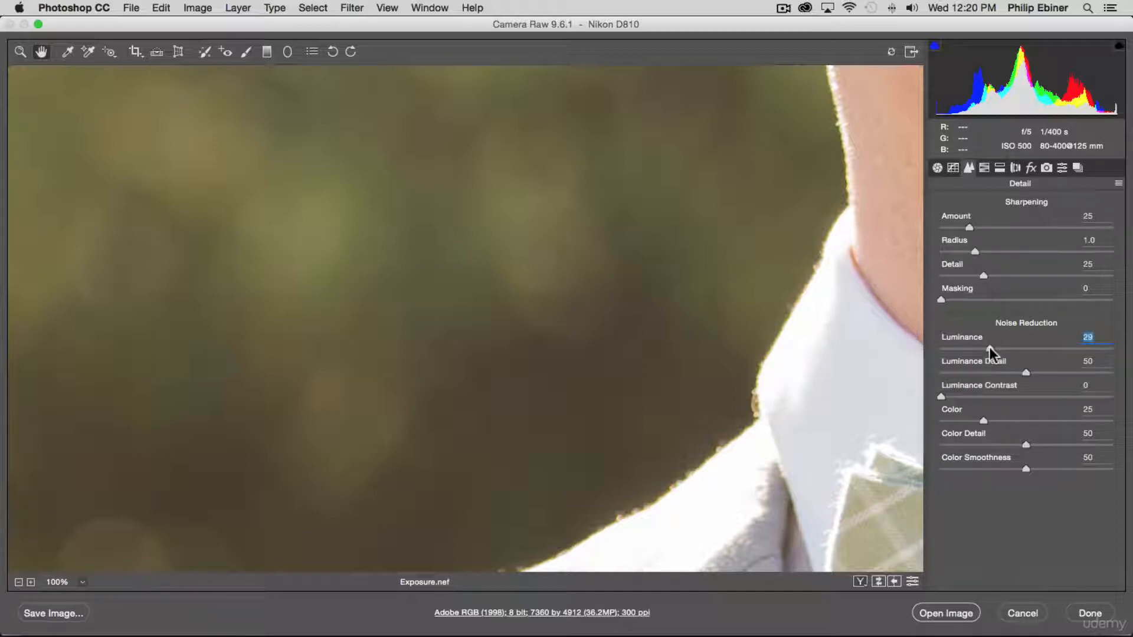
{"action": "left_click", "coordinate": [1017, 348]}
Examine the effect of the luminance noise reduction from close up out to the whole photo
{"action": "left_click", "coordinate": [723, 159]}
{"action": "left_click", "coordinate": [20, 52]}
{"action": "left_click", "coordinate": [642, 167], "text": "alt"}
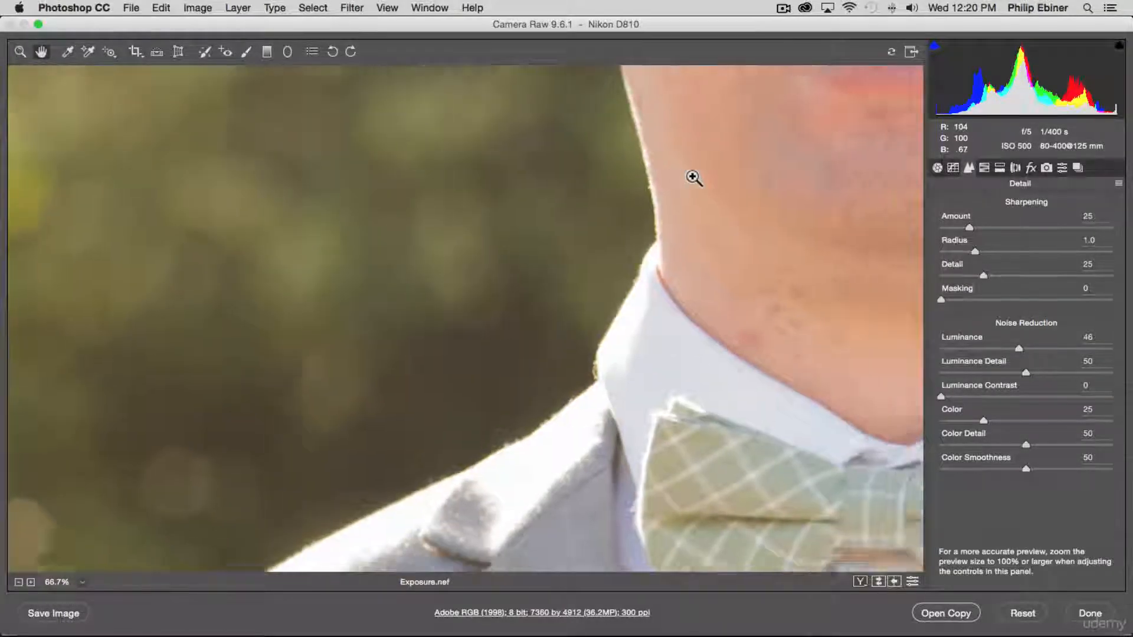
{"action": "left_click", "coordinate": [682, 177], "text": "alt"}
{"action": "left_click", "coordinate": [473, 177], "text": "alt"}
{"action": "left_click", "coordinate": [447, 172], "text": "alt"}
{"action": "left_click", "coordinate": [446, 172], "text": "alt"}
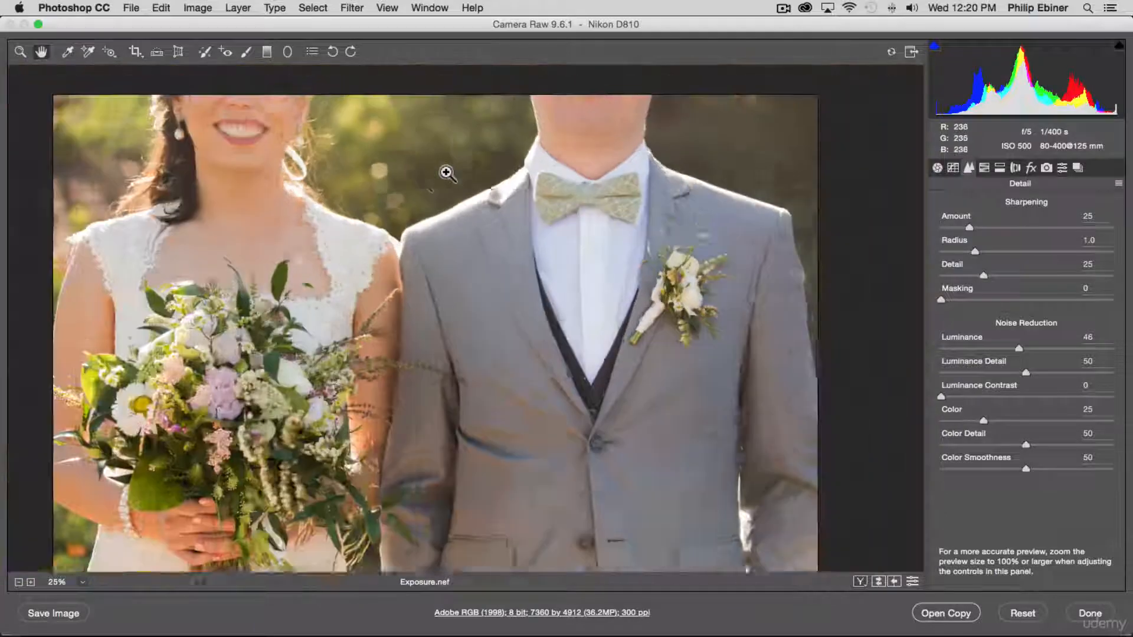
{"action": "left_click", "coordinate": [446, 172], "text": "alt"}
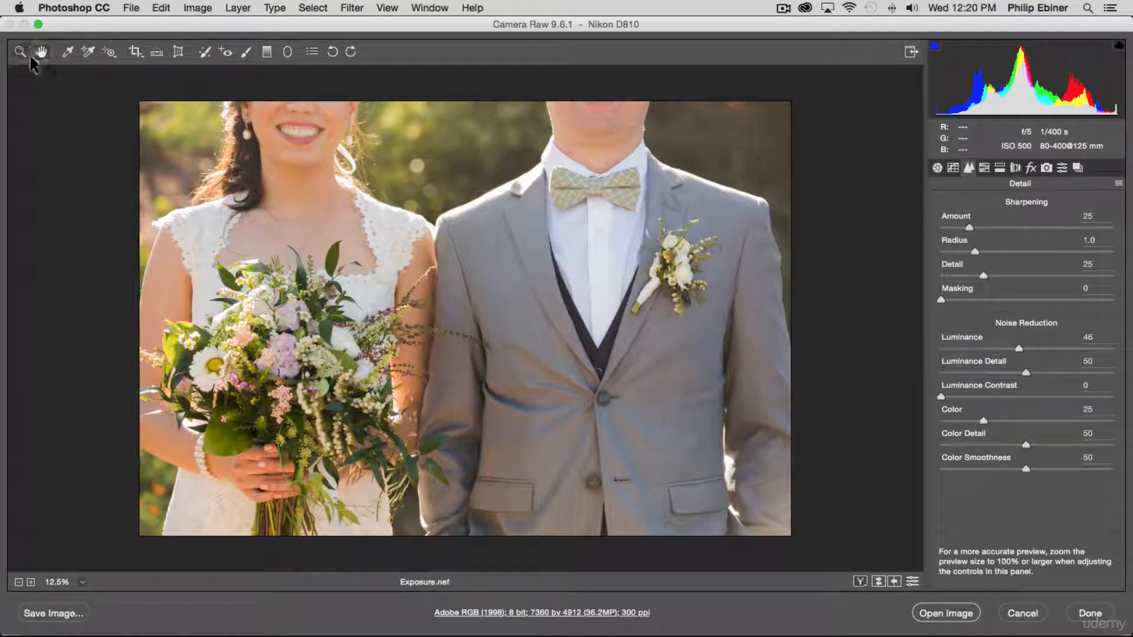
Set the noise reduction to Luminance 32 and Color 40, judging the blurred background at 100%
{"action": "left_click", "coordinate": [512, 139]}
{"action": "left_click", "coordinate": [514, 135]}
{"action": "left_click", "coordinate": [303, 185]}
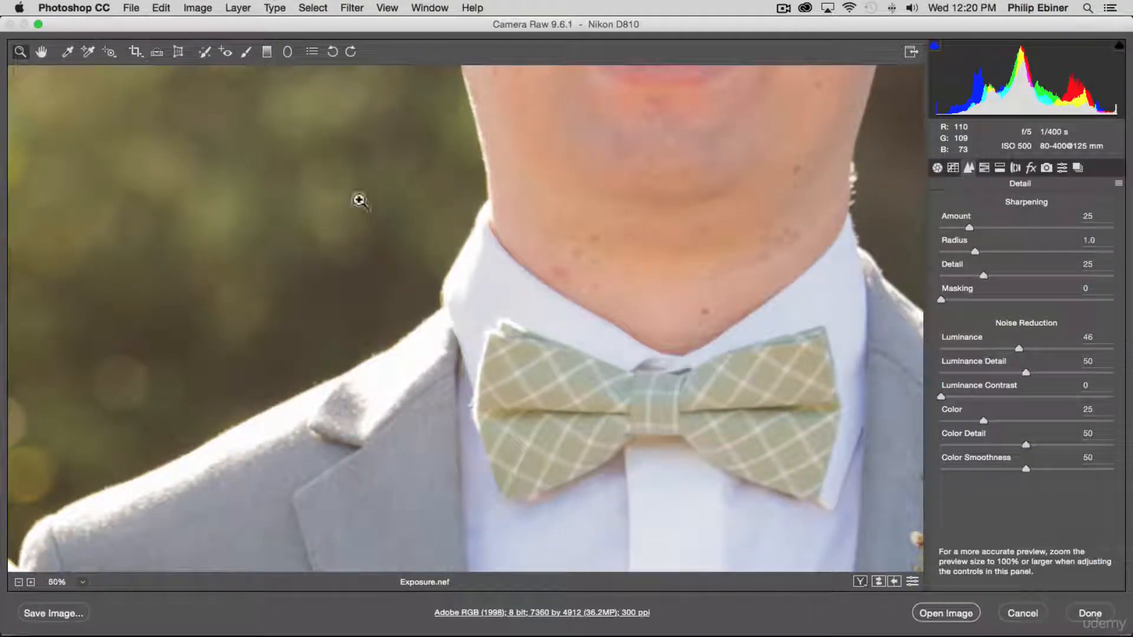
{"action": "left_click", "coordinate": [359, 200]}
{"action": "left_click", "coordinate": [395, 212]}
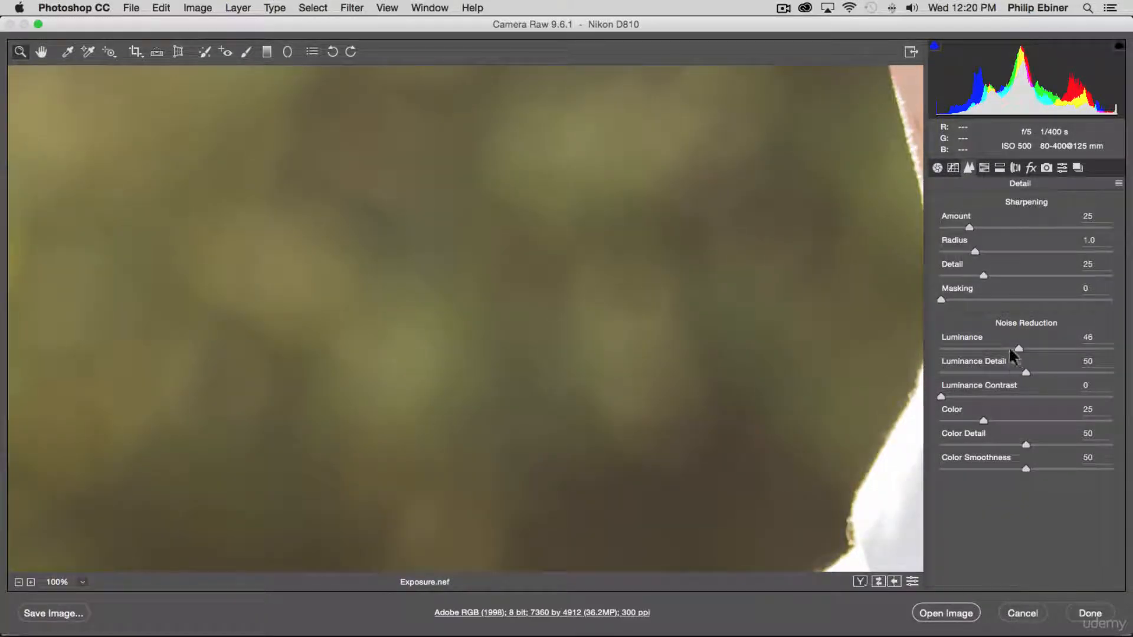
{"action": "mouse_move", "coordinate": [1016, 346]}
{"action": "left_mouse_down"}
{"action": "mouse_move", "coordinate": [975, 346]}
{"action": "mouse_move", "coordinate": [995, 350]}
{"action": "left_mouse_up"}
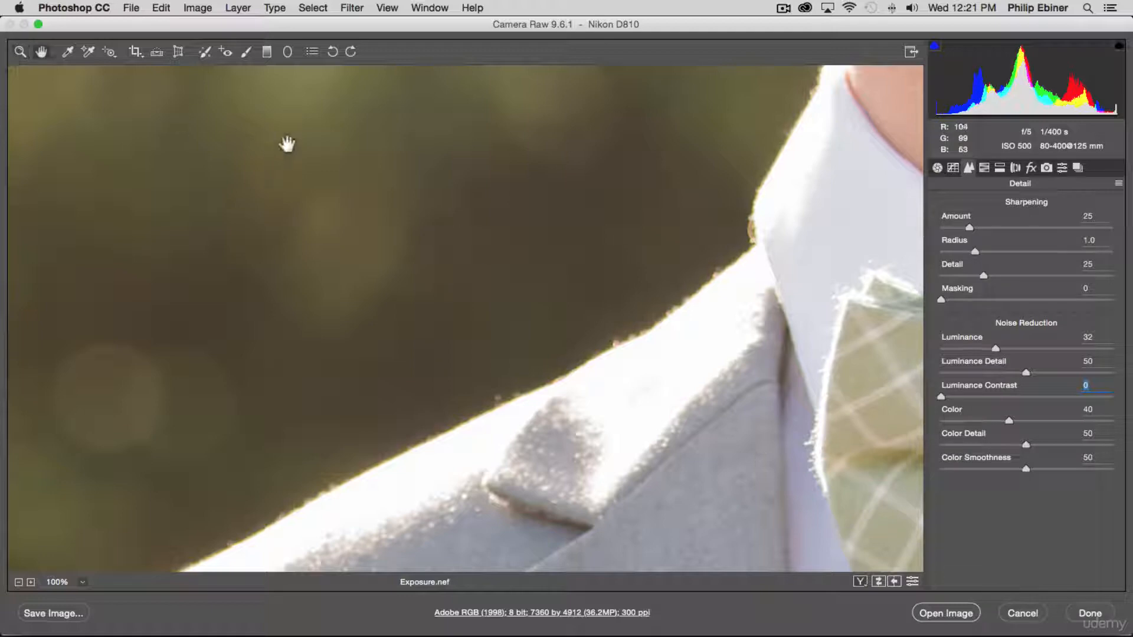
Examine the noise reduction on the whole photo and at 100% on the bride's smile and skin
{"action": "left_click", "coordinate": [287, 144], "text": "alt"}
{"action": "left_click", "coordinate": [613, 193], "text": "alt"}
{"action": "left_click", "coordinate": [570, 233], "text": "alt"}
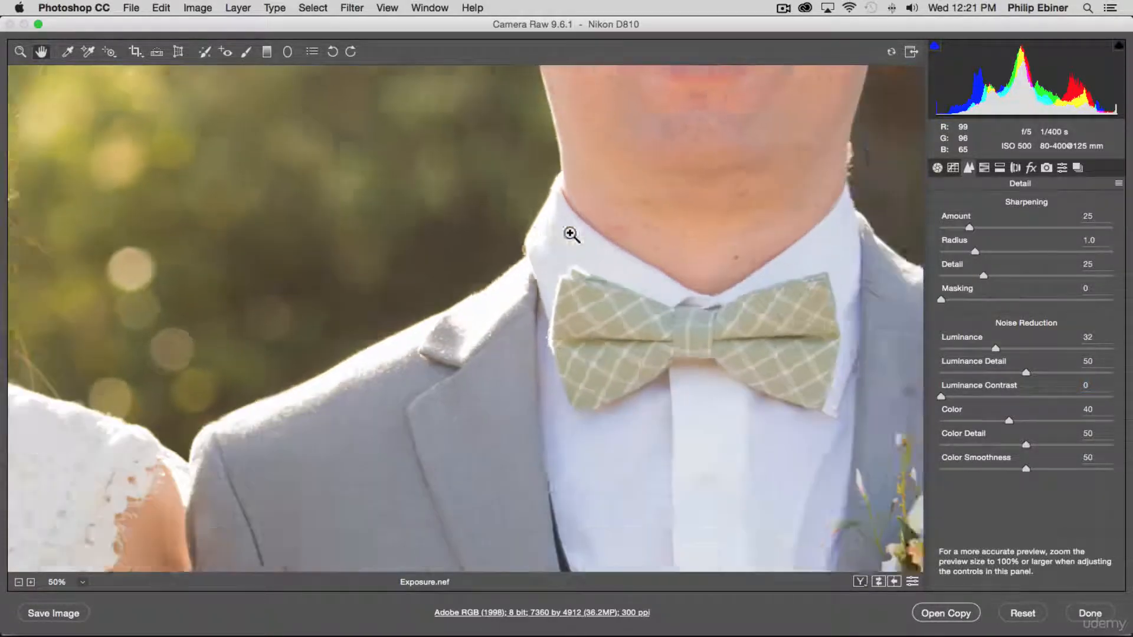
{"action": "left_click", "coordinate": [360, 245], "text": "alt"}
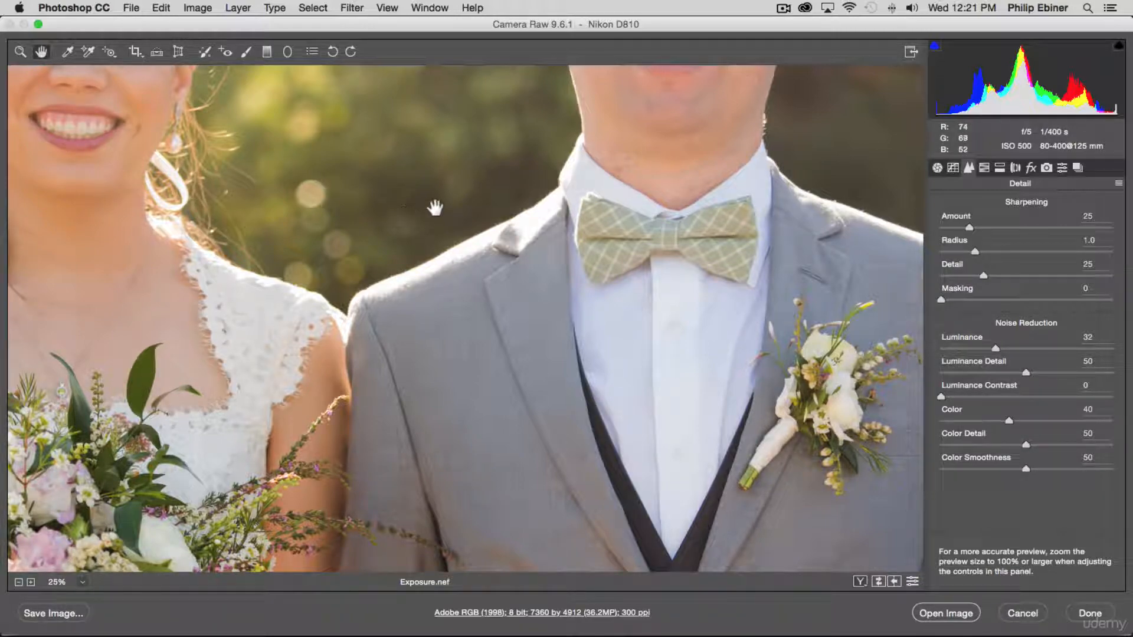
{"action": "key", "text": "z"}
{"action": "left_click", "coordinate": [666, 311], "text": "alt"}
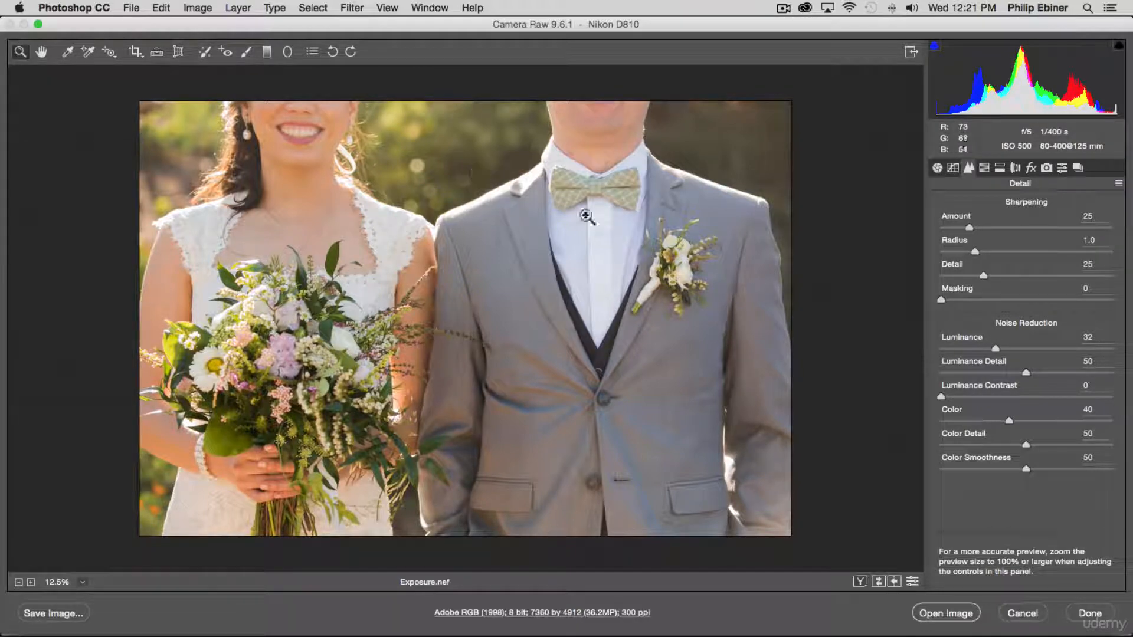
{"action": "left_click", "coordinate": [289, 124]}
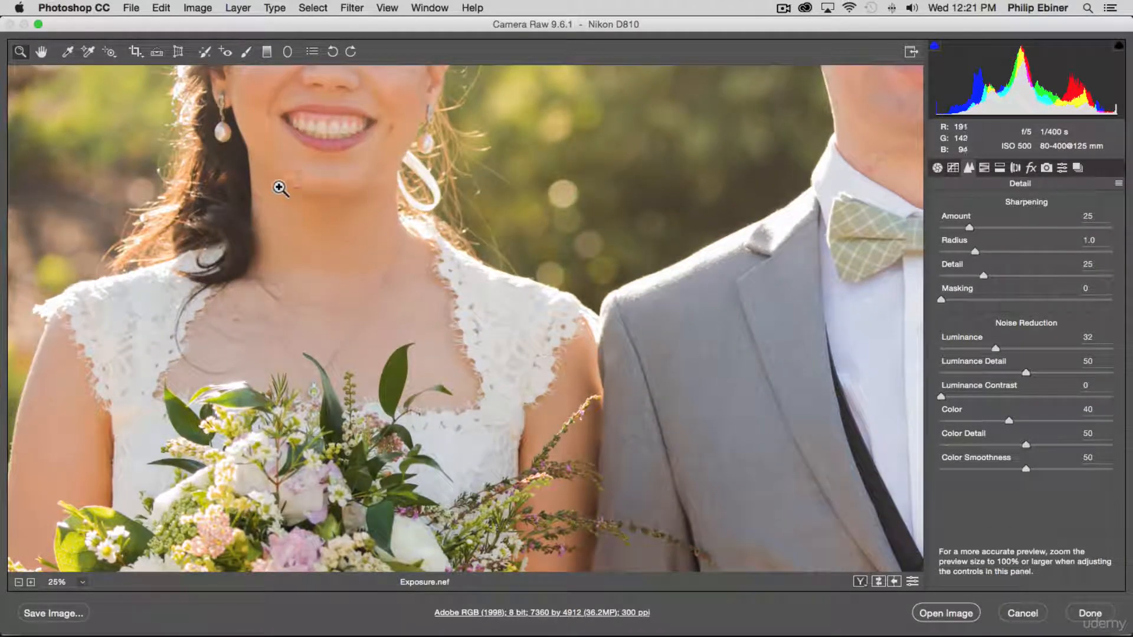
{"action": "left_click", "coordinate": [268, 112]}
{"action": "left_click", "coordinate": [443, 126]}
{"action": "left_click", "coordinate": [443, 126]}
{"action": "left_click", "coordinate": [435, 159]}
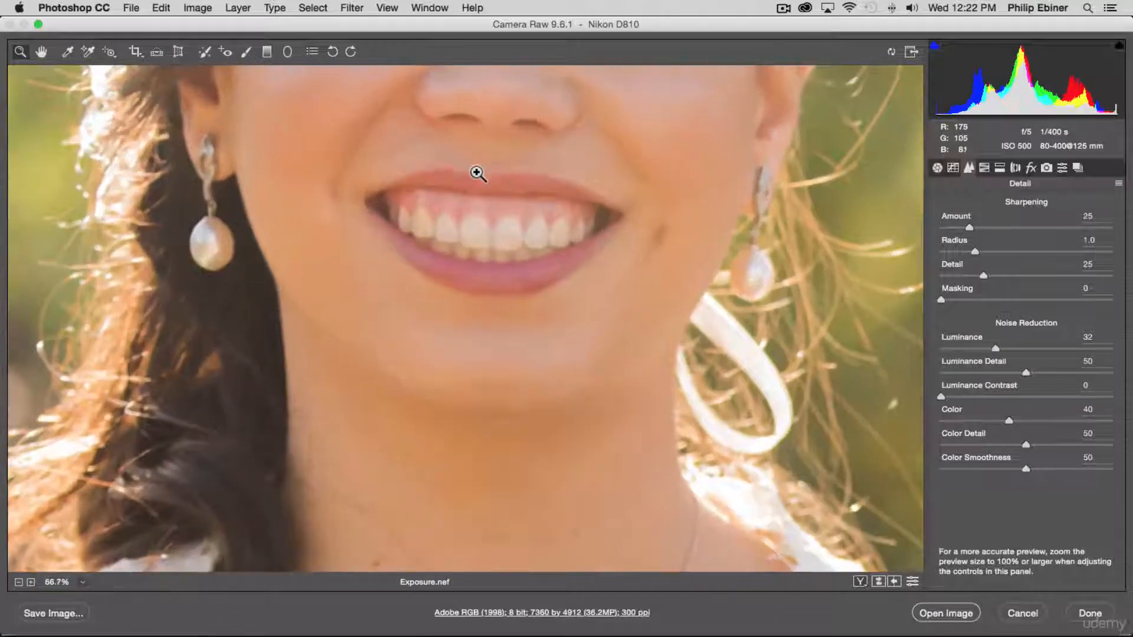
{"action": "left_click", "coordinate": [475, 172]}
{"action": "left_click_drag", "start_coordinate": [430, 336], "coordinate": [488, 214]}
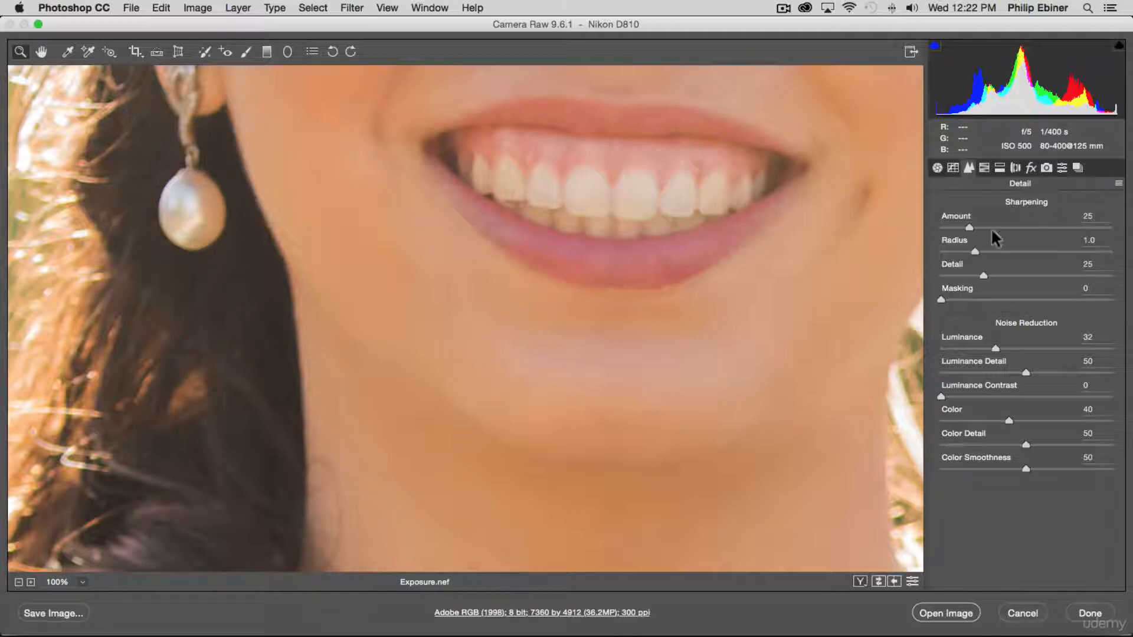
Set the Luminance noise reduction to 0 and the sharpening to Amount 54, Radius 3.0 and Detail 40
{"action": "left_click_drag", "start_coordinate": [995, 349], "coordinate": [892, 348]}
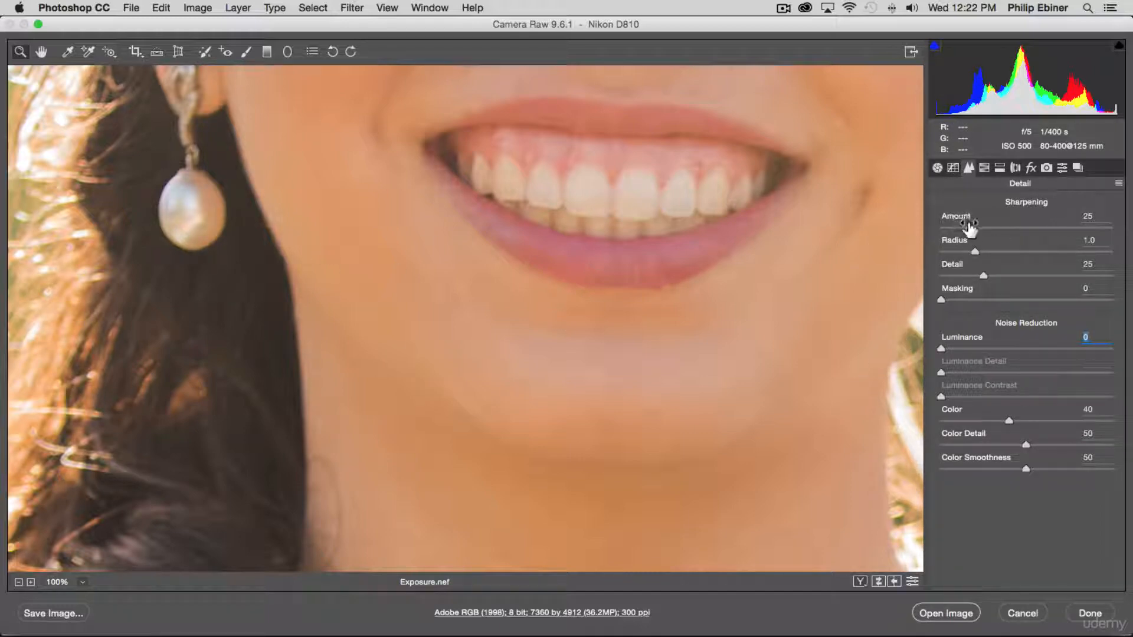
{"action": "left_click_drag", "start_coordinate": [968, 229], "coordinate": [984, 232]}
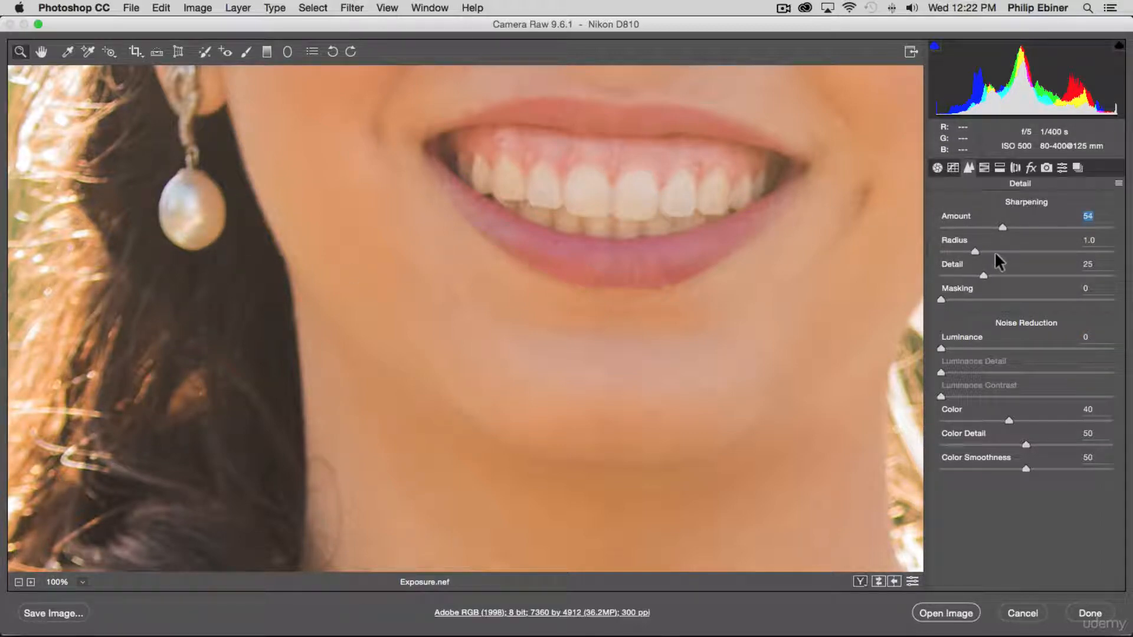
{"action": "left_click_drag", "start_coordinate": [989, 284], "coordinate": [1008, 252]}
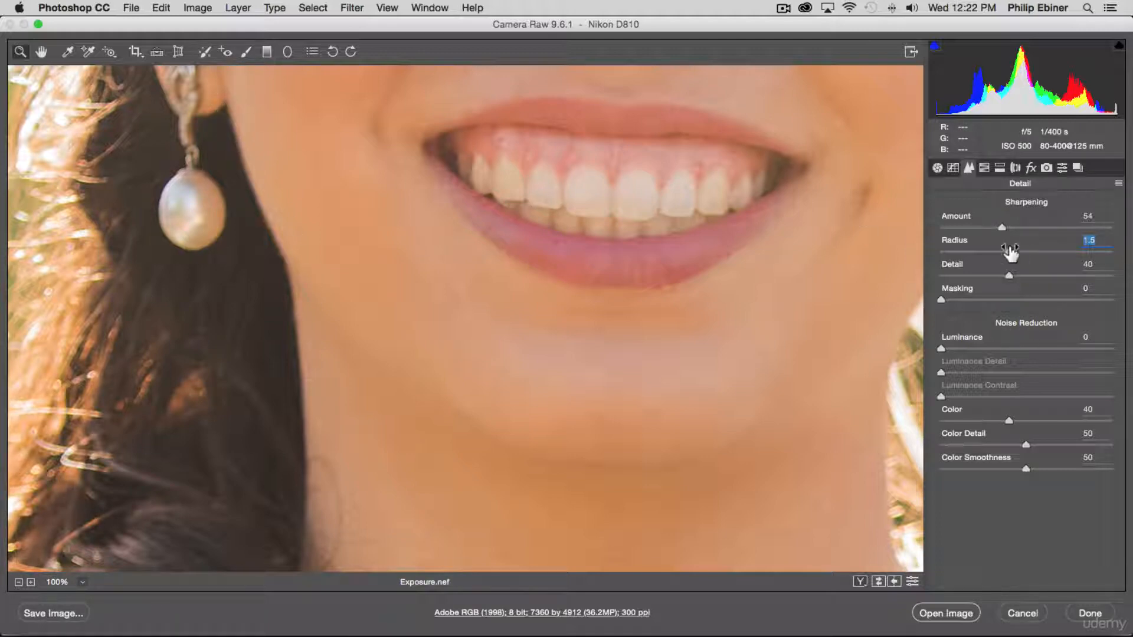
{"action": "left_click_drag", "start_coordinate": [1006, 252], "coordinate": [1115, 252]}
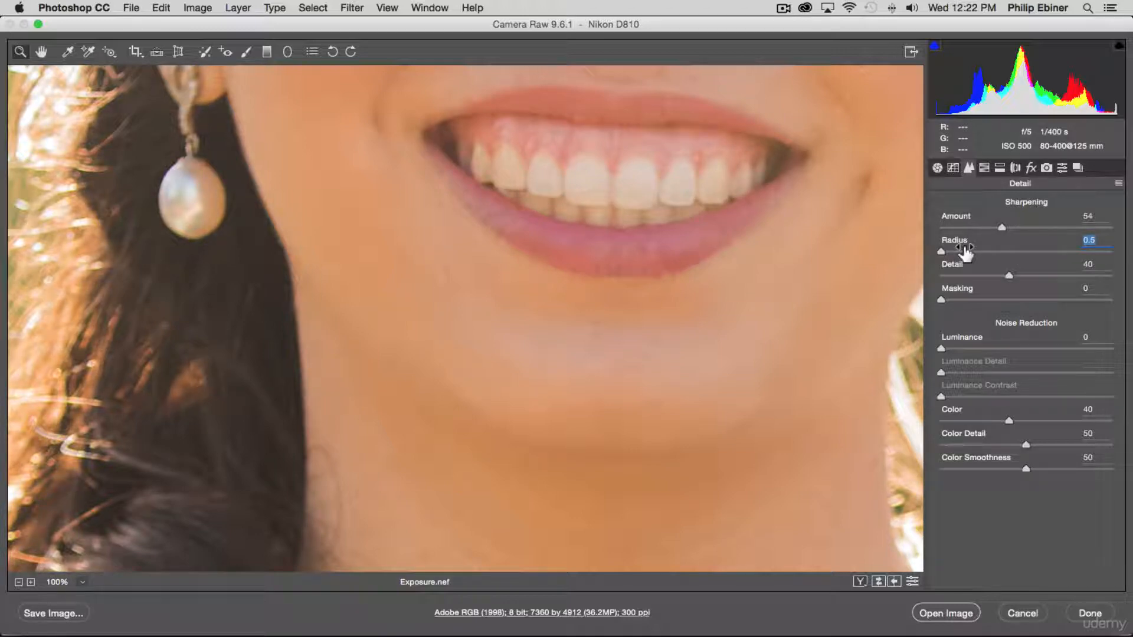
{"action": "left_click_drag", "start_coordinate": [940, 250], "coordinate": [1112, 251]}
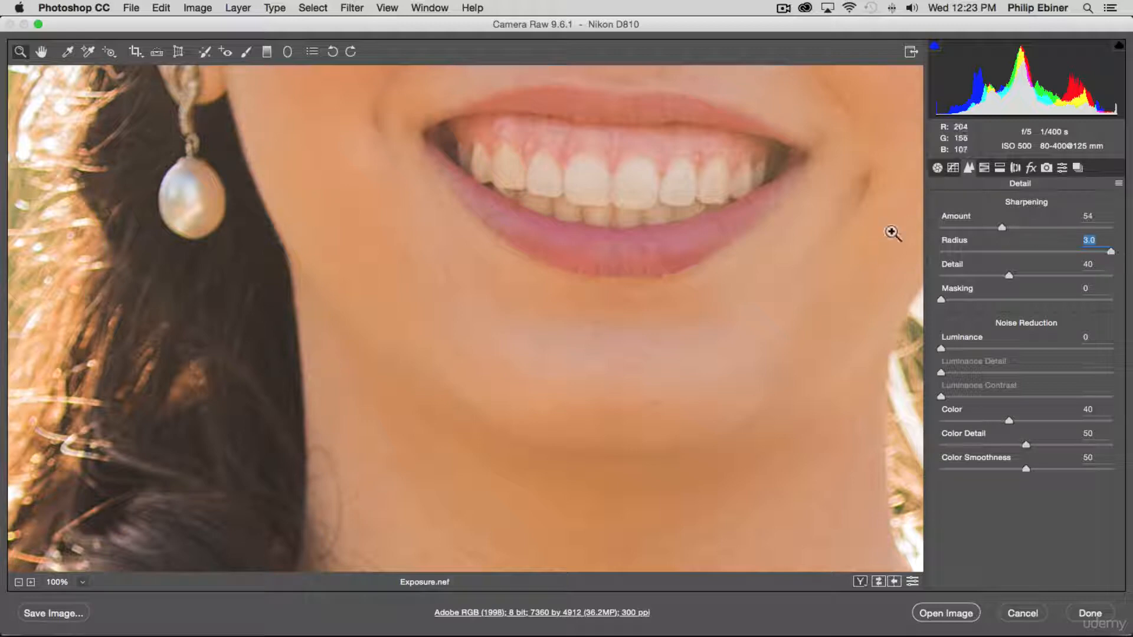
Fit the whole photo in view and review the hue, saturation and luminance controls of HSL / Grayscale
{"action": "key", "text": "super+0"}
{"action": "left_click", "coordinate": [984, 169]}
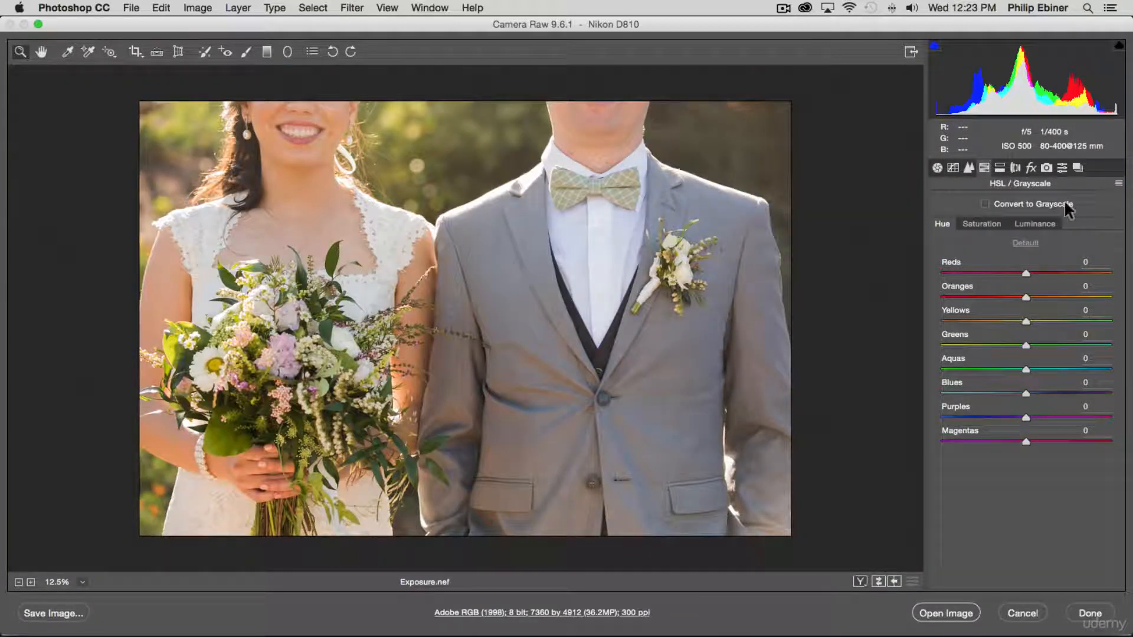
{"action": "left_click", "coordinate": [994, 224]}
{"action": "left_click", "coordinate": [1036, 223]}
{"action": "left_click", "coordinate": [942, 223]}
Try the Greens hue at +100 and the Yellows hue at +100 and -100, resetting each to 0
{"action": "left_click_drag", "start_coordinate": [1025, 351], "coordinate": [1104, 352]}
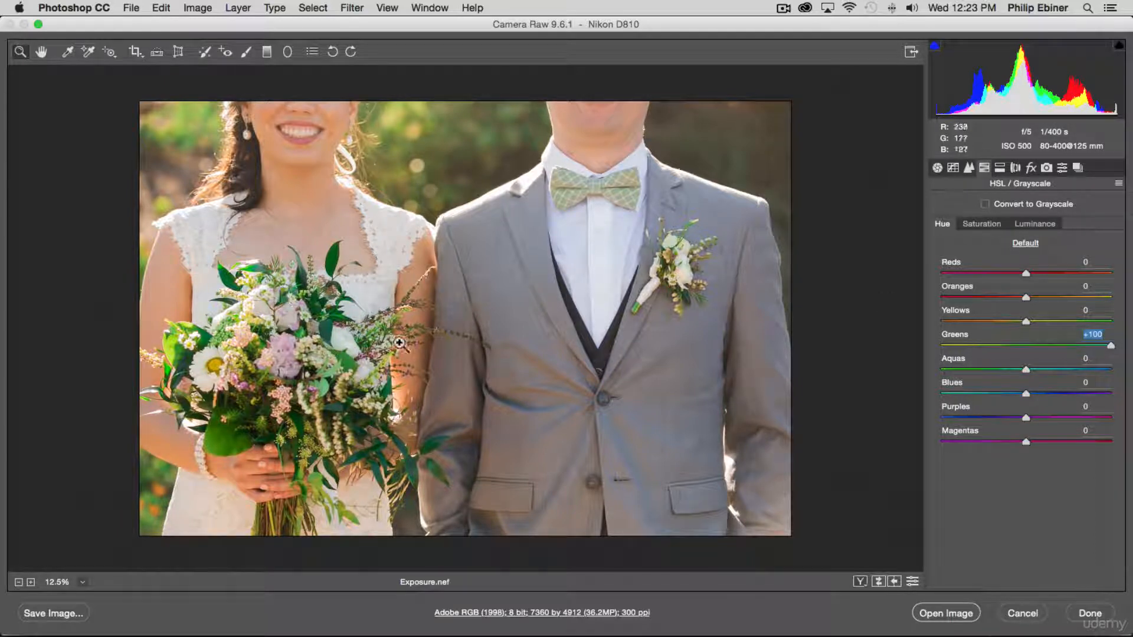
{"action": "key", "text": "super+z"}
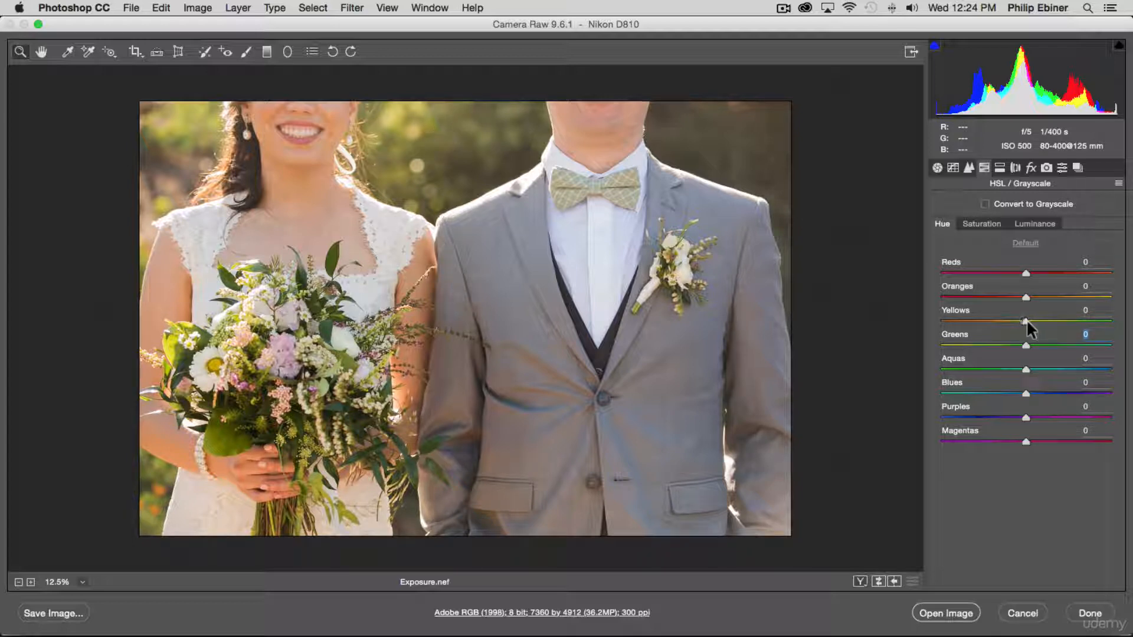
{"action": "left_click_drag", "start_coordinate": [1023, 321], "coordinate": [1131, 324]}
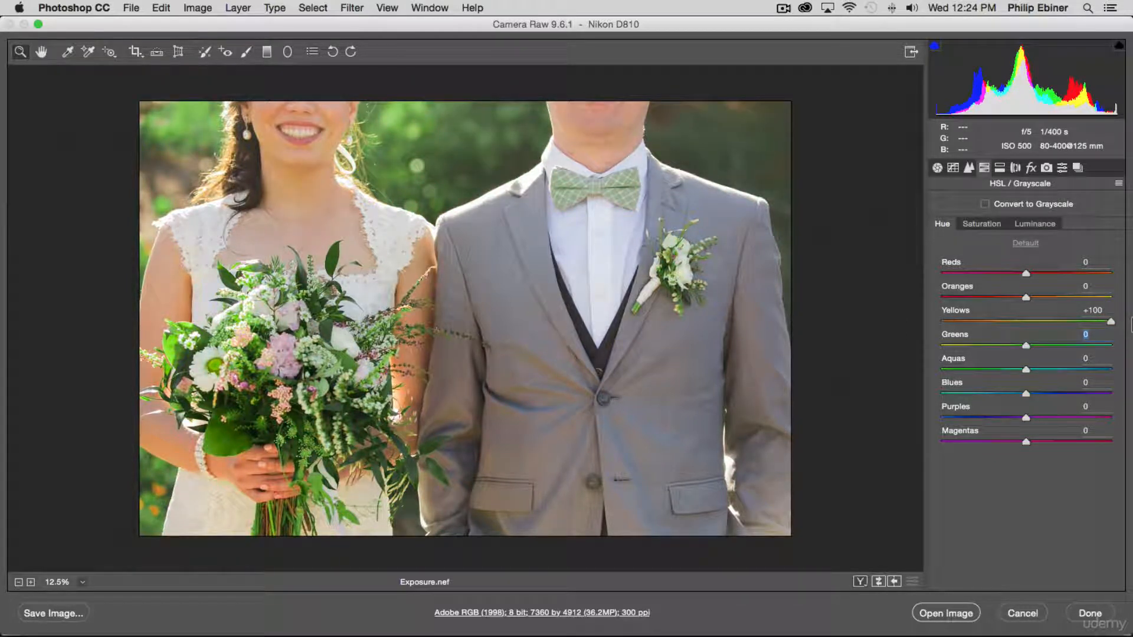
{"action": "left_click_drag", "start_coordinate": [1131, 324], "coordinate": [880, 323]}
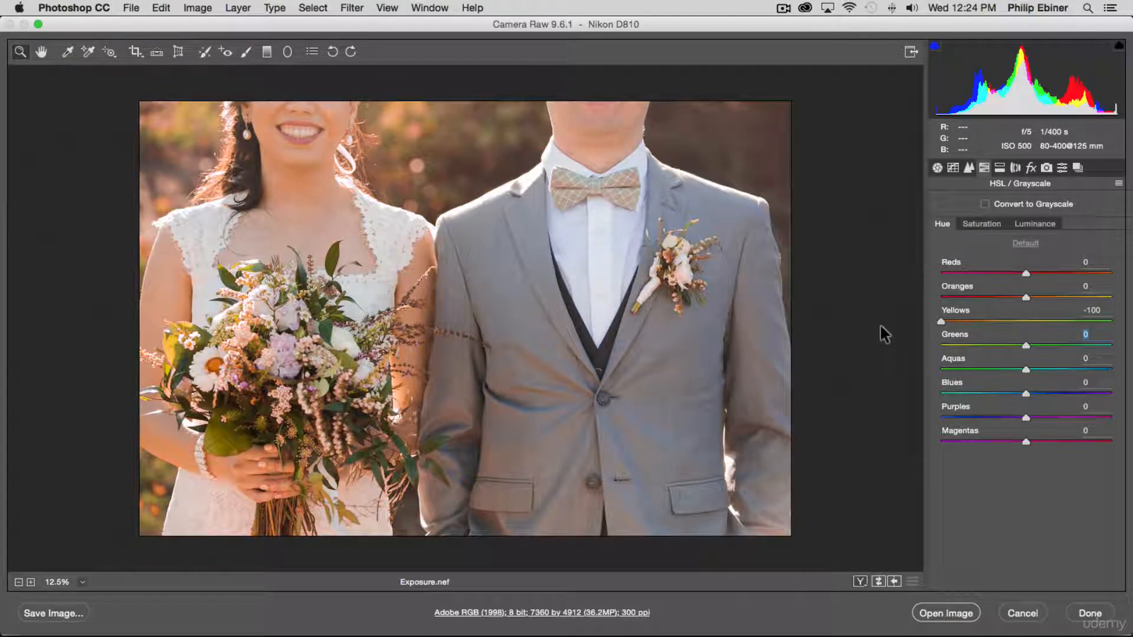
{"action": "type", "text": "0"}
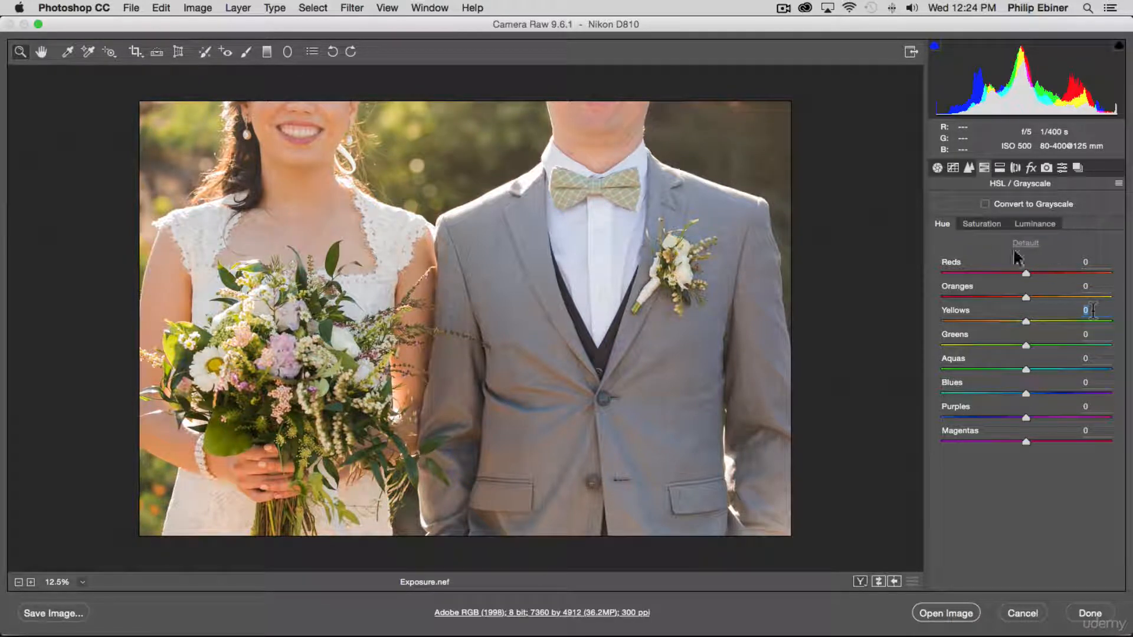
Try the Greens and Yellows saturation at -100, compare with the preview off and on, and reset both to 0
{"action": "left_click", "coordinate": [979, 223]}
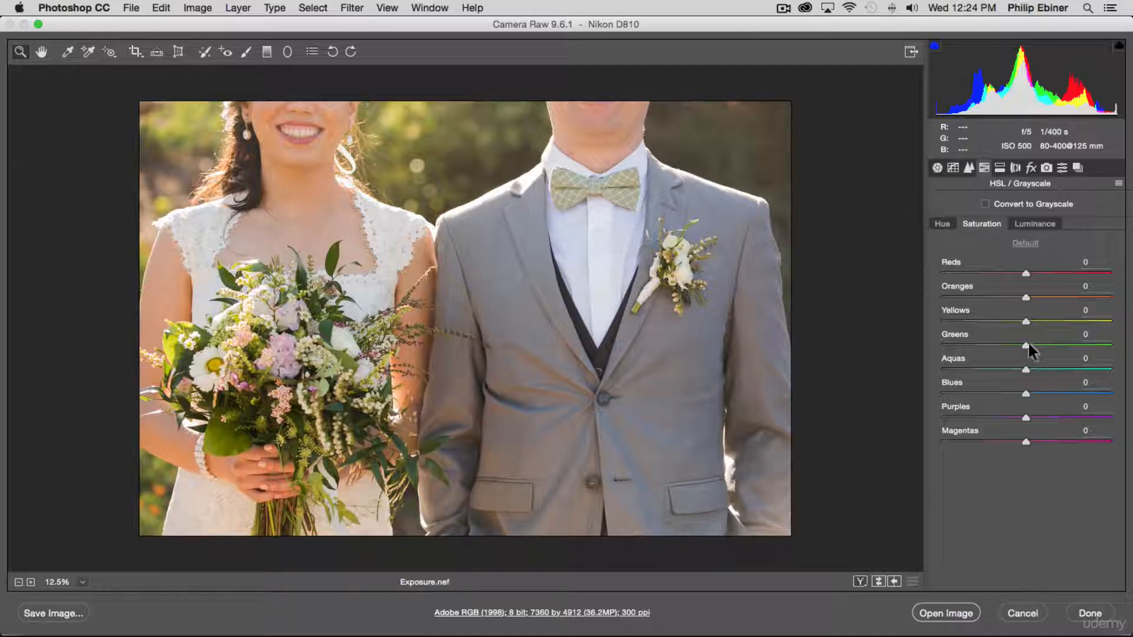
{"action": "left_click_drag", "start_coordinate": [1027, 343], "coordinate": [859, 356]}
{"action": "left_click_drag", "start_coordinate": [1025, 322], "coordinate": [890, 329]}
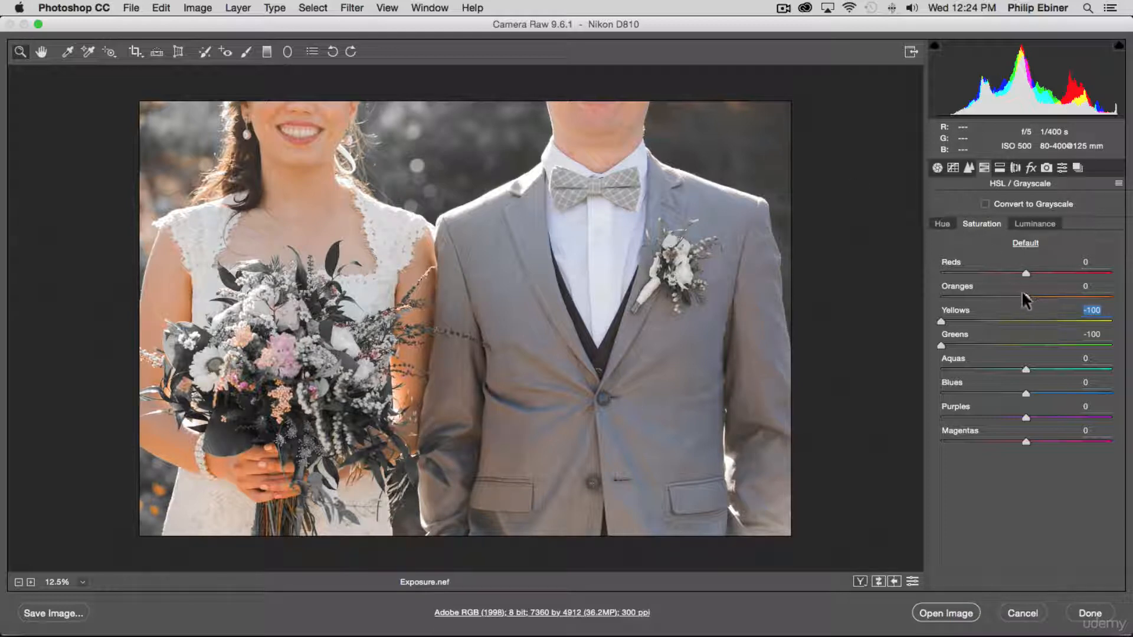
{"action": "key", "text": "p"}
{"action": "key", "text": "p"}
{"action": "double_click", "coordinate": [943, 347]}
{"action": "double_click", "coordinate": [940, 321]}
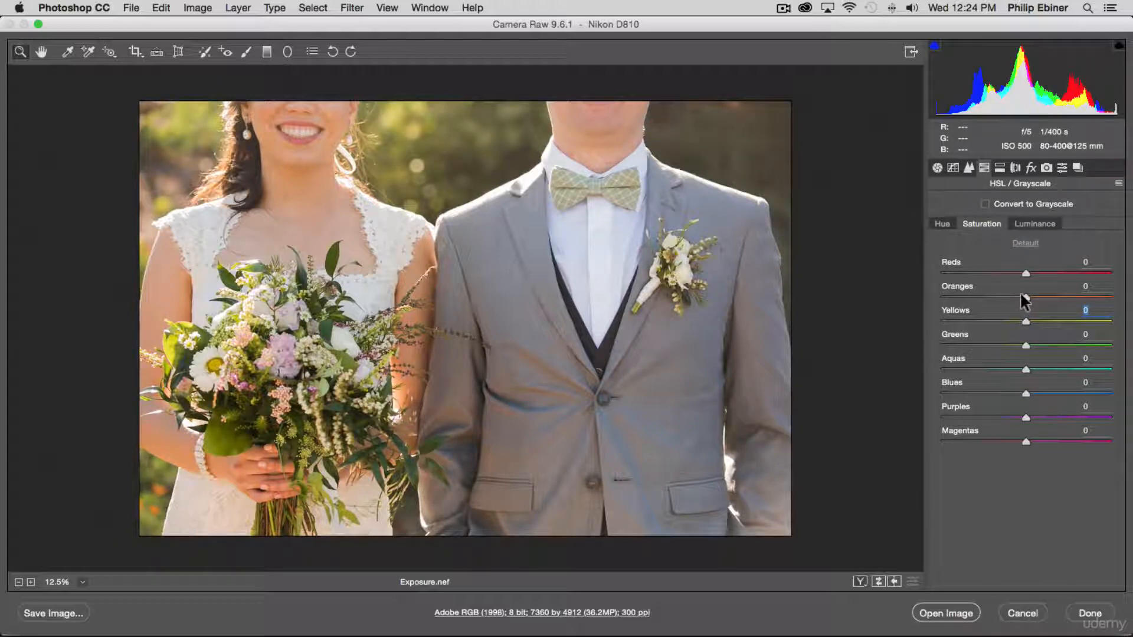
Try the Reds, Oranges, Aquas, Blues, Purples and Magentas saturation at -100 and the Yellows saturation at -61
{"action": "left_click_drag", "start_coordinate": [1025, 298], "coordinate": [849, 310]}
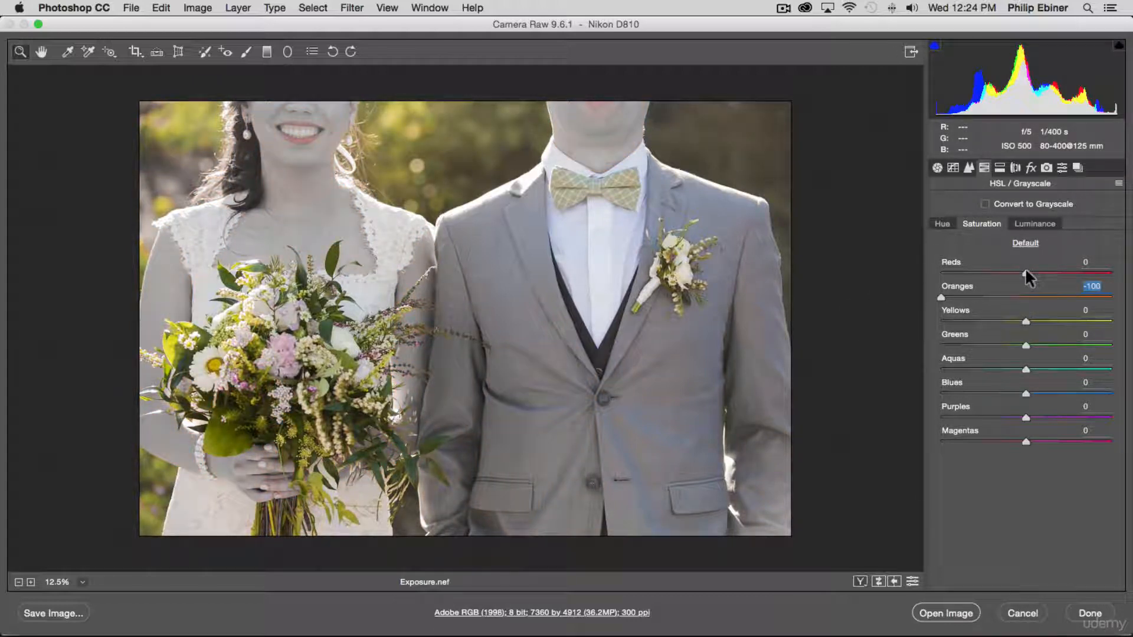
{"action": "left_click_drag", "start_coordinate": [1024, 272], "coordinate": [852, 273]}
{"action": "left_click_drag", "start_coordinate": [1025, 323], "coordinate": [972, 319]}
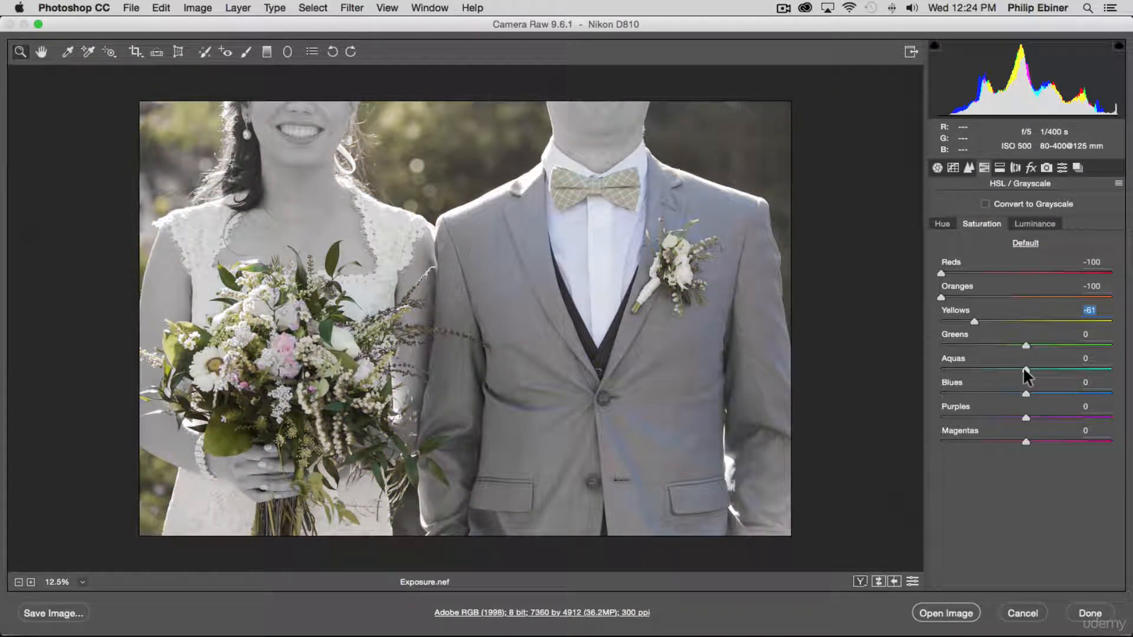
{"action": "left_click_drag", "start_coordinate": [1025, 370], "coordinate": [853, 370]}
{"action": "left_click_drag", "start_coordinate": [1026, 393], "coordinate": [851, 395]}
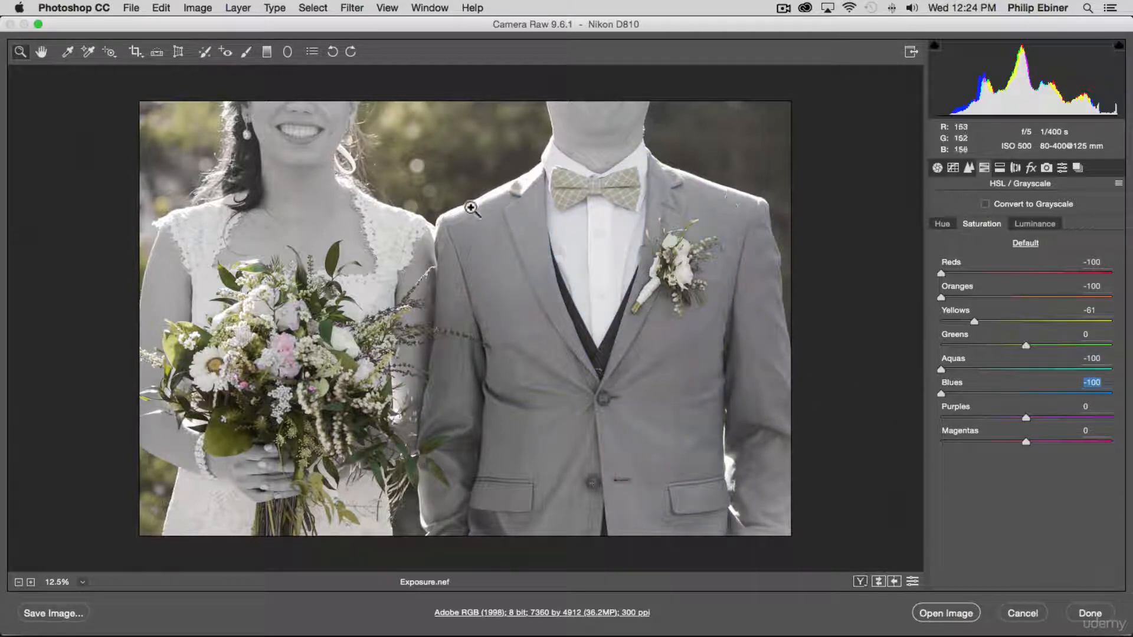
{"action": "left_click_drag", "start_coordinate": [1025, 418], "coordinate": [796, 419]}
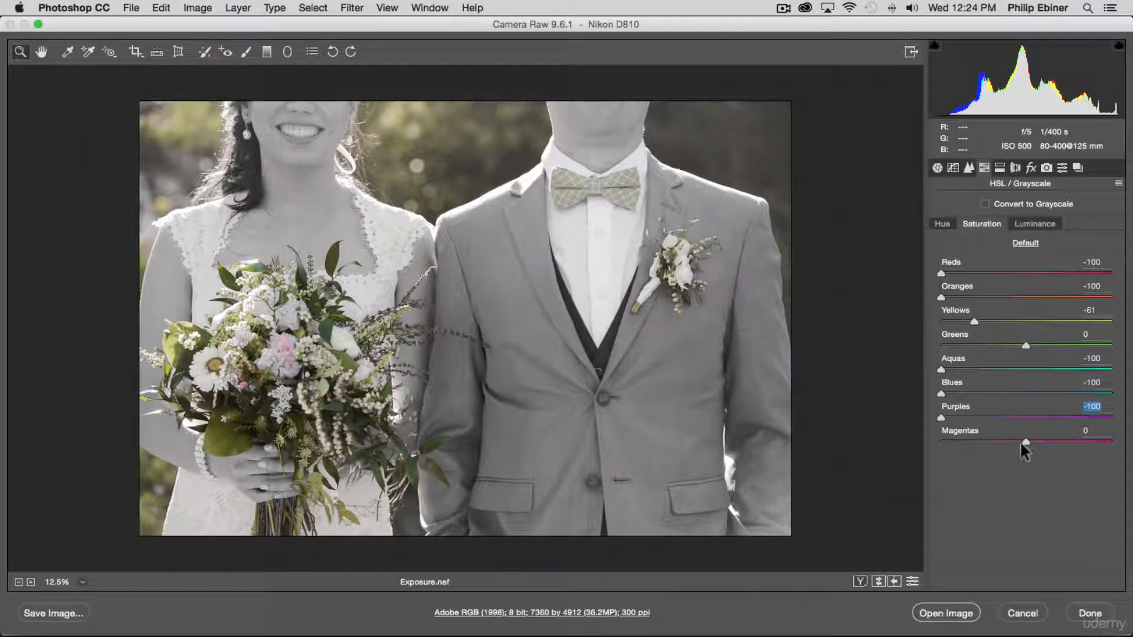
{"action": "left_click_drag", "start_coordinate": [1024, 442], "coordinate": [868, 443]}
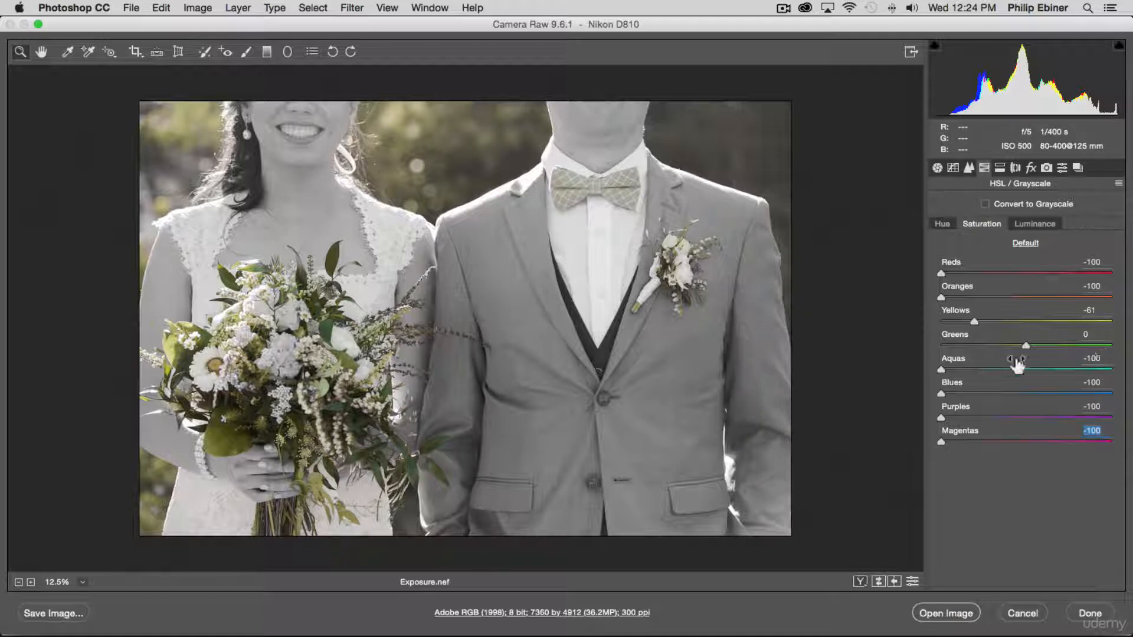
Reset the saturation of the Magentas, Purples, Blues, Aquas, Yellows, Oranges and Reds to 0
{"action": "key", "text": "super+z"}
{"action": "double_click", "coordinate": [941, 417]}
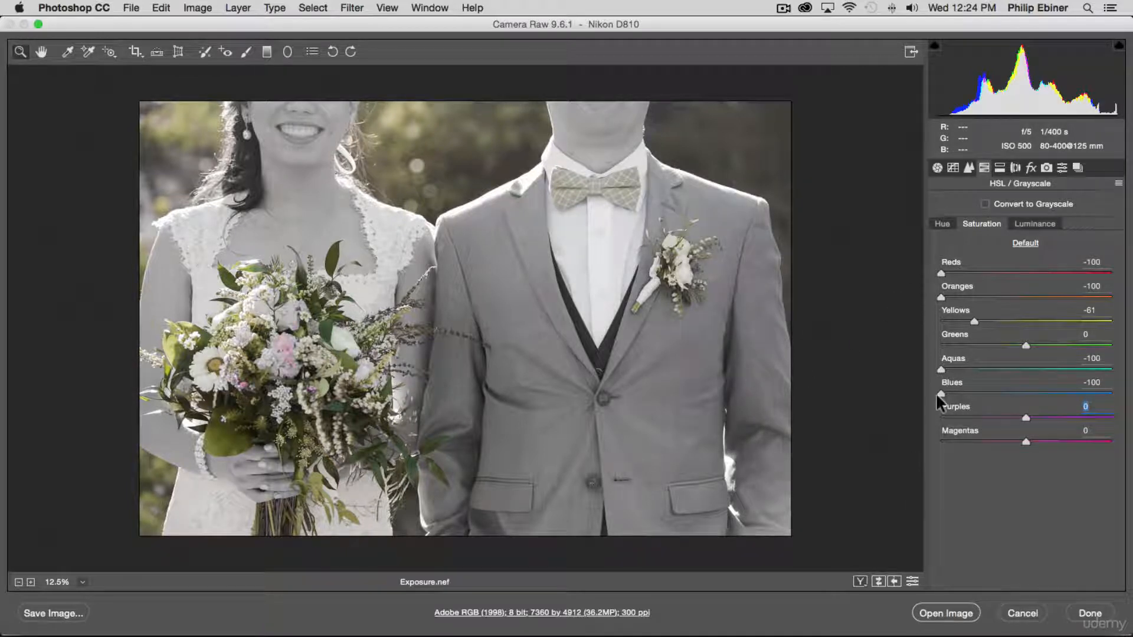
{"action": "double_click", "coordinate": [941, 393]}
{"action": "double_click", "coordinate": [941, 367]}
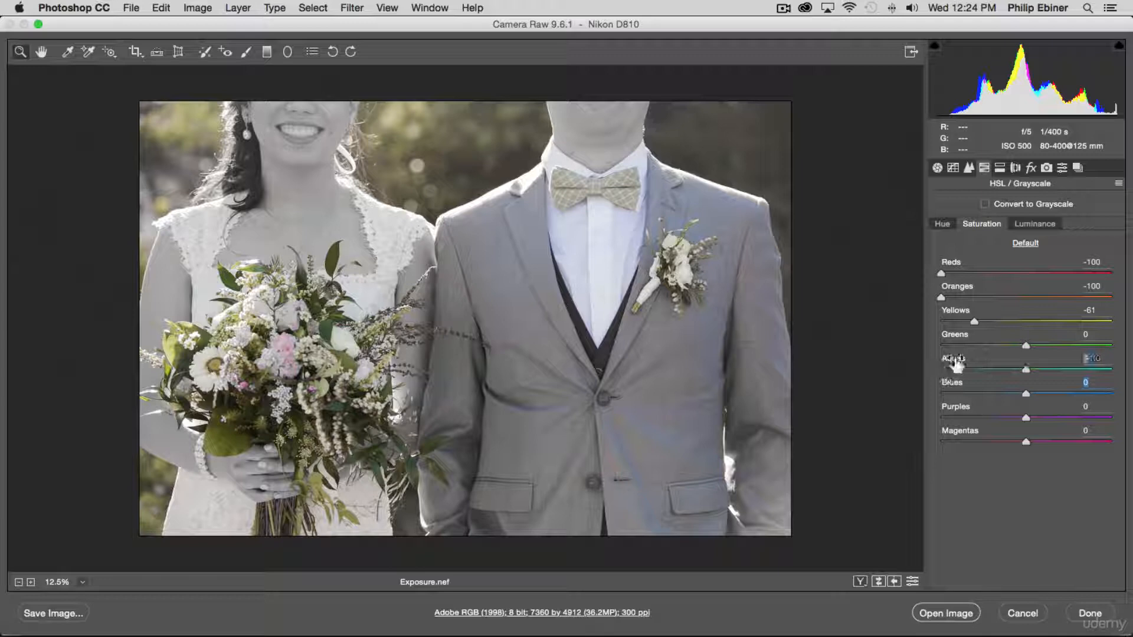
{"action": "double_click", "coordinate": [974, 321]}
{"action": "double_click", "coordinate": [940, 297]}
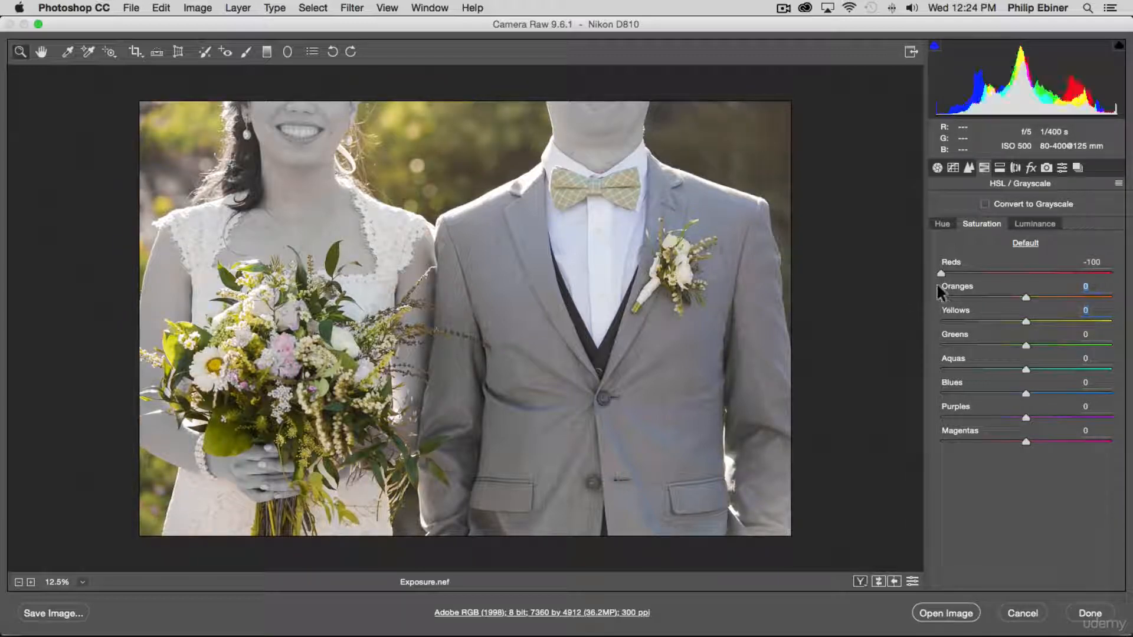
{"action": "double_click", "coordinate": [940, 273]}
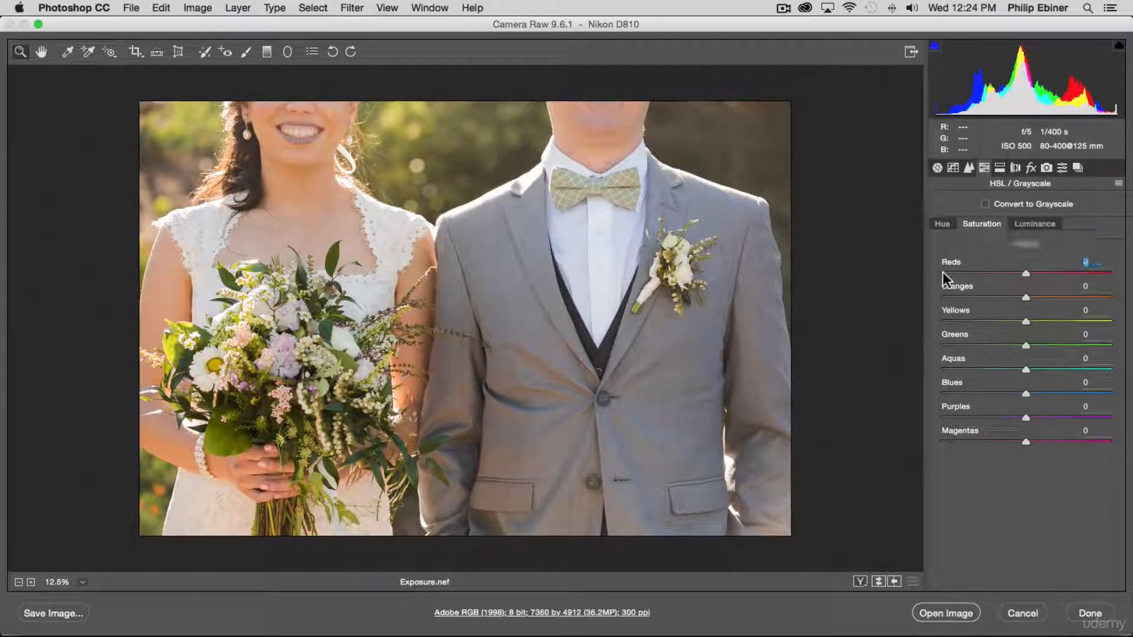
Try the Greens luminance at +70 and the Yellows luminance at +100, undoing each, and try the grayscale conversion
{"action": "left_click", "coordinate": [1036, 224]}
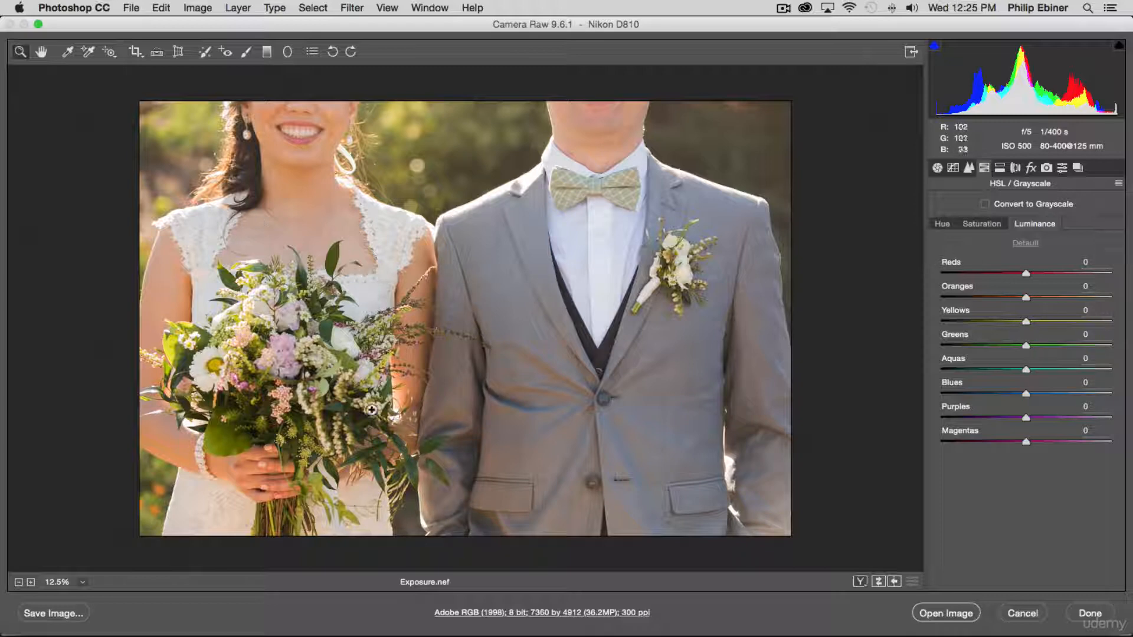
{"action": "left_click_drag", "start_coordinate": [1025, 343], "coordinate": [1086, 346]}
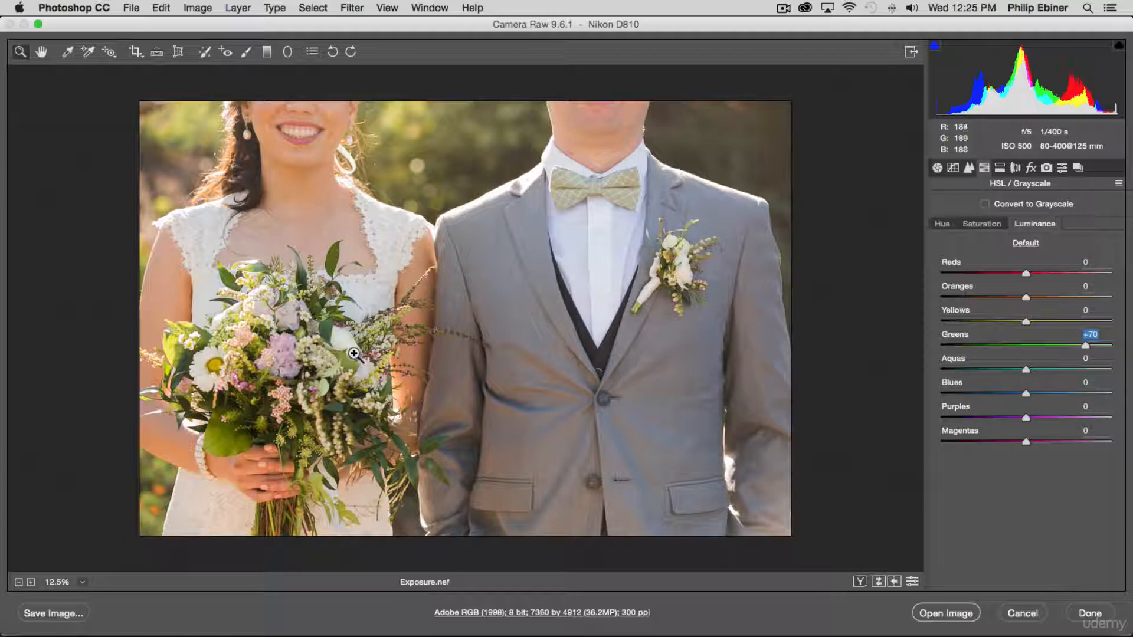
{"action": "key", "text": "super+z"}
{"action": "left_click_drag", "start_coordinate": [1028, 320], "coordinate": [1118, 324]}
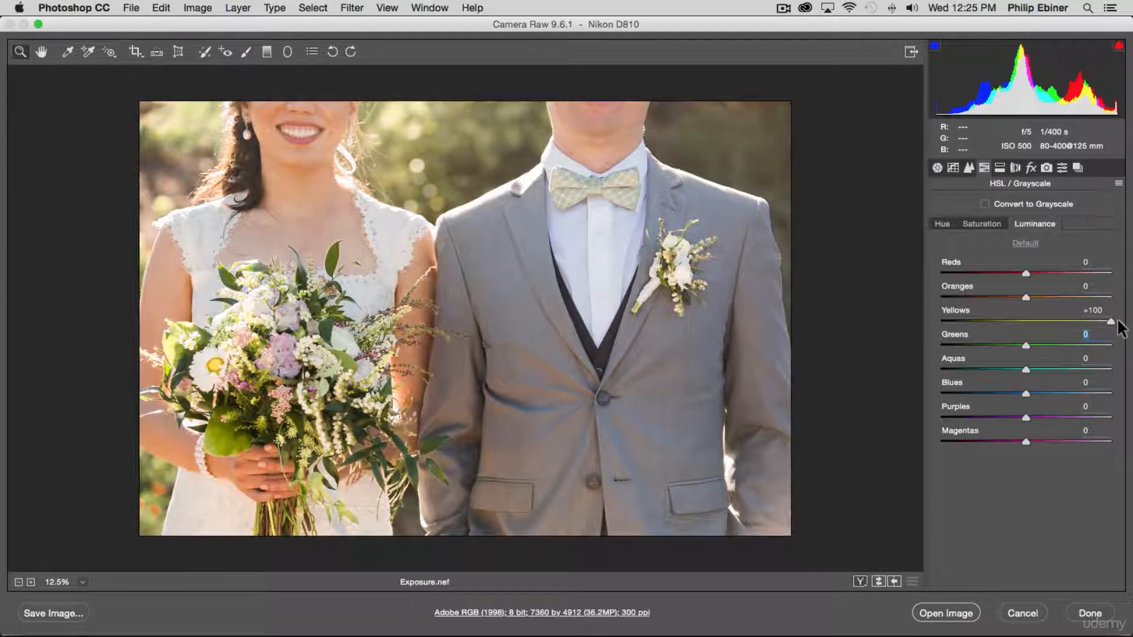
{"action": "key", "text": "super+z"}
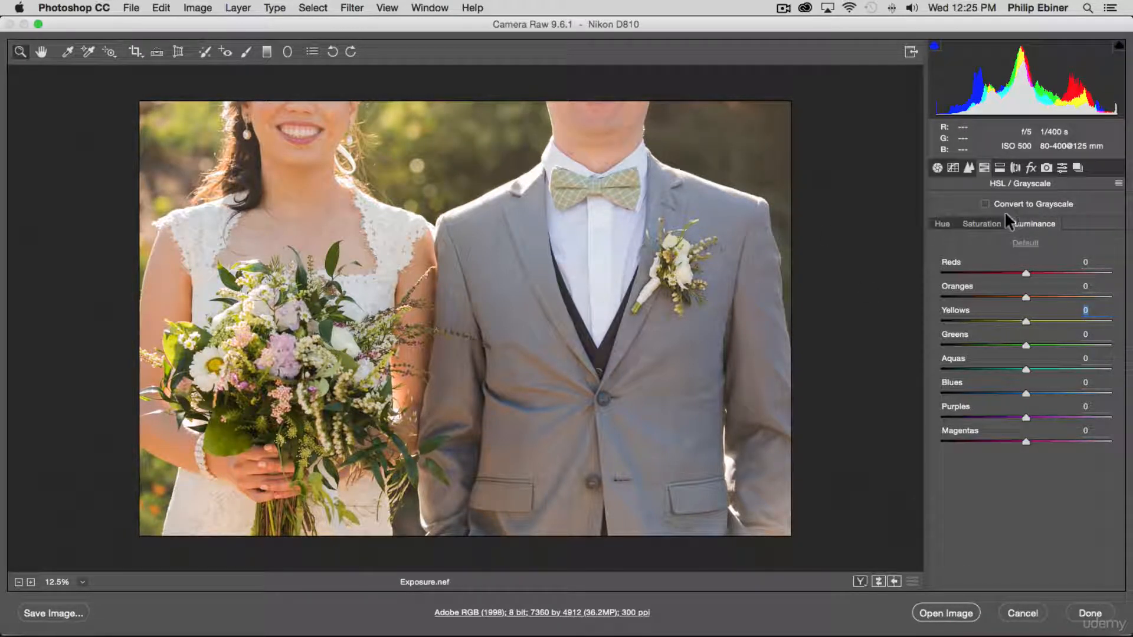
{"action": "left_click", "coordinate": [985, 203]}
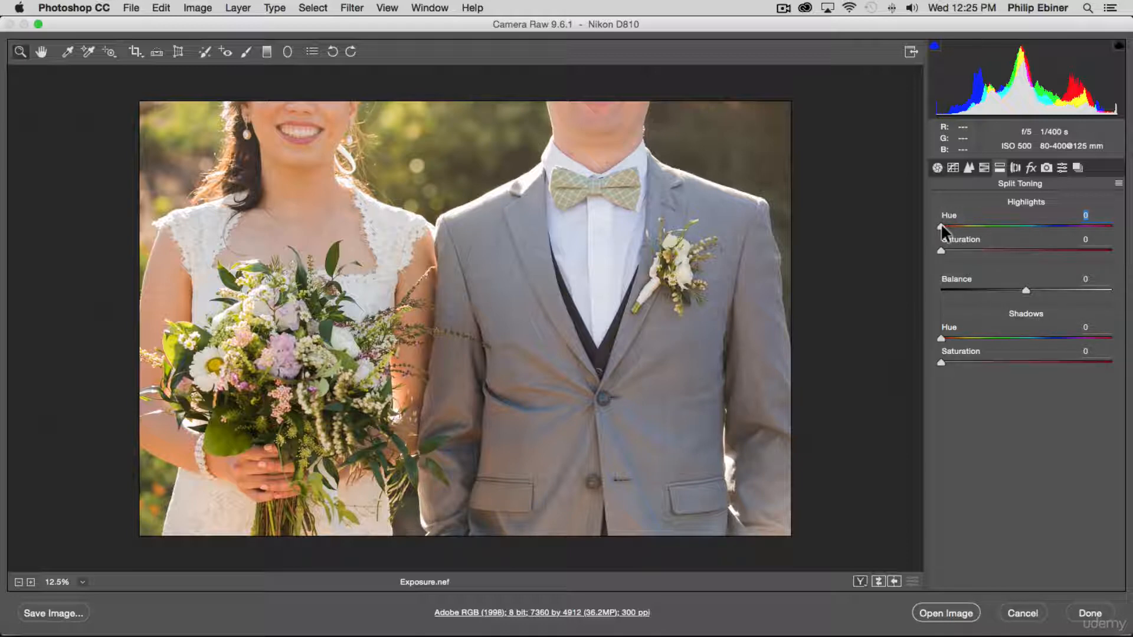
Try split toning with Highlights Saturation 39 and Shadows Hue 168 and Saturation 53
{"action": "left_click_drag", "start_coordinate": [940, 227], "coordinate": [946, 250]}
{"action": "left_click_drag", "start_coordinate": [1032, 251], "coordinate": [1007, 252]}
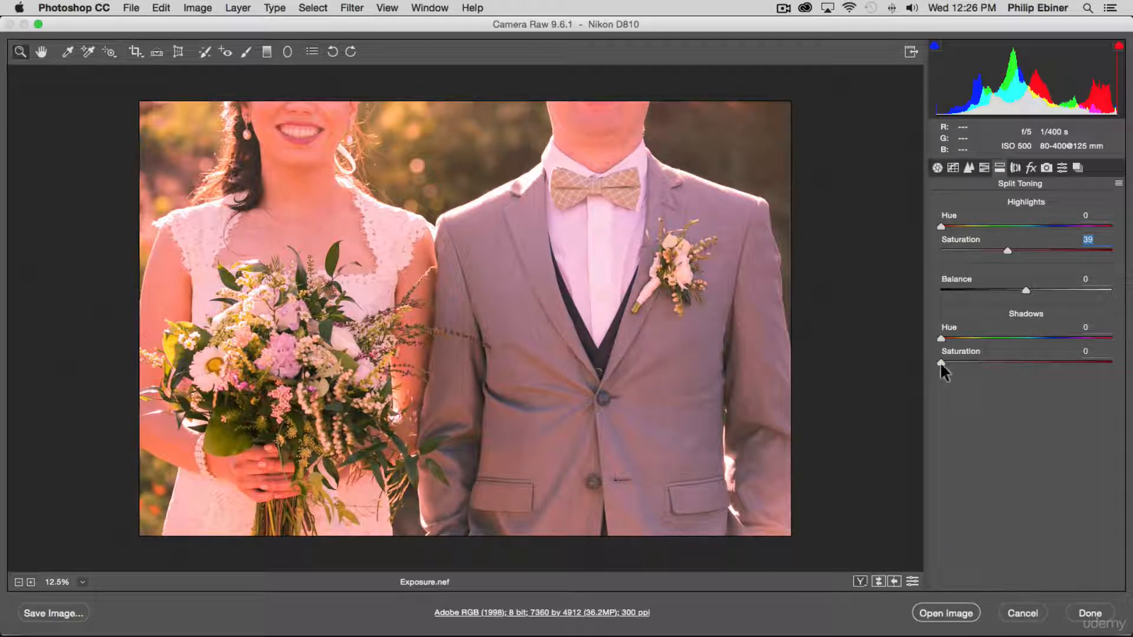
{"action": "left_click_drag", "start_coordinate": [941, 364], "coordinate": [1027, 363]}
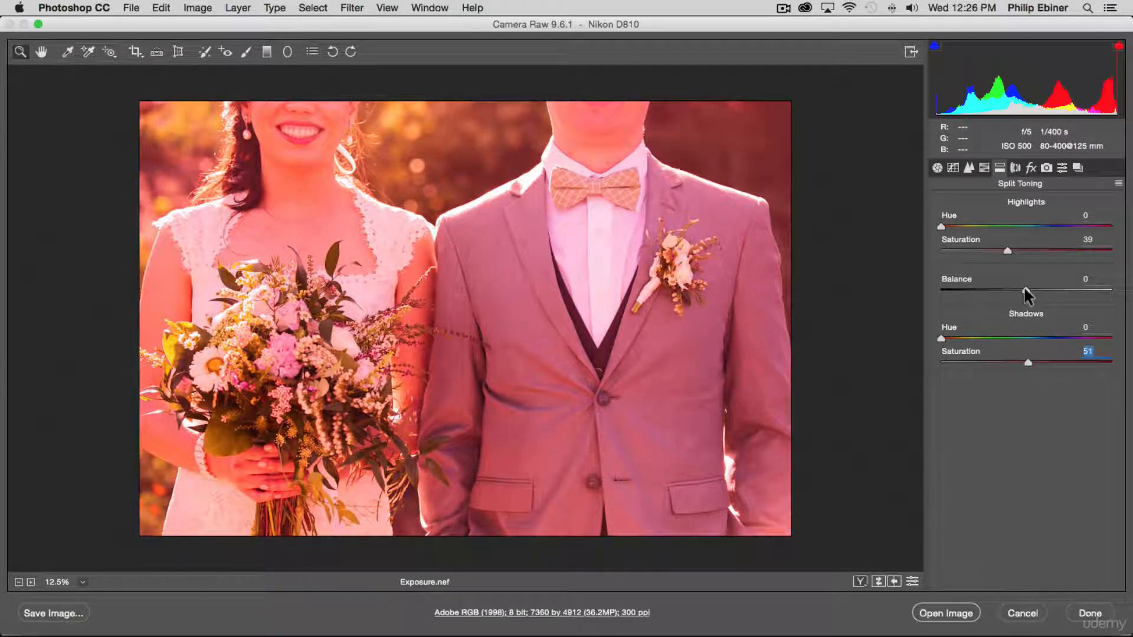
{"action": "key", "text": "Up"}
{"action": "key", "text": "Up"}
{"action": "left_click_drag", "start_coordinate": [953, 337], "coordinate": [1020, 338]}
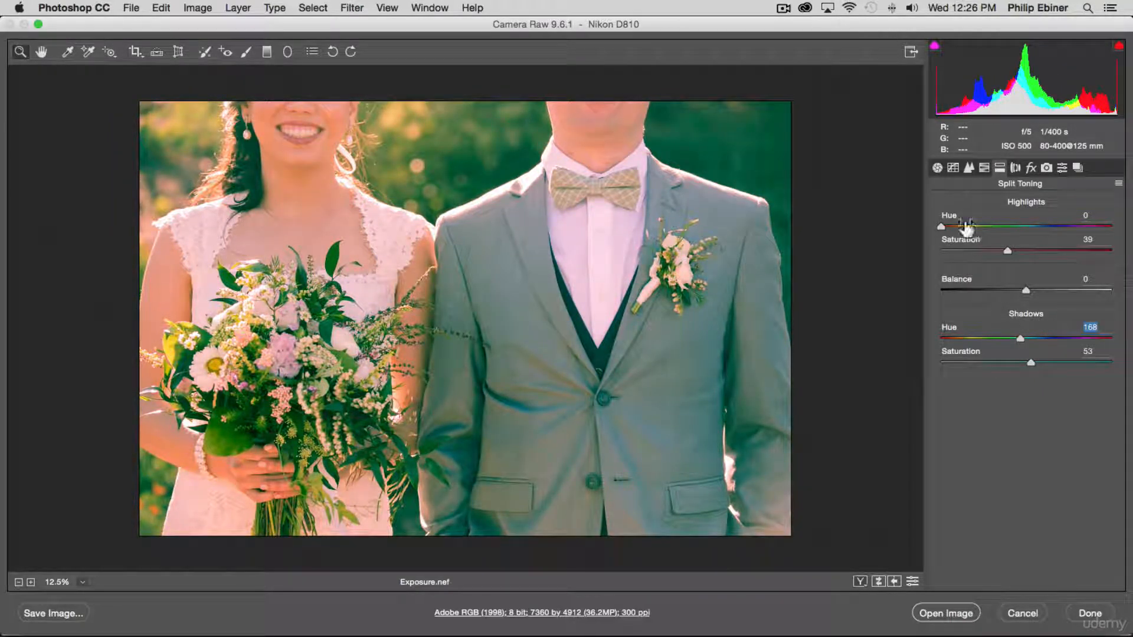
Reset the split toning's Highlights and Shadows hue and saturation to 0
{"action": "mouse_move", "coordinate": [941, 226]}
{"action": "left_mouse_down"}
{"action": "mouse_move", "coordinate": [1076, 234]}
{"action": "mouse_move", "coordinate": [940, 230]}
{"action": "left_mouse_up"}
{"action": "double_click", "coordinate": [1002, 250]}
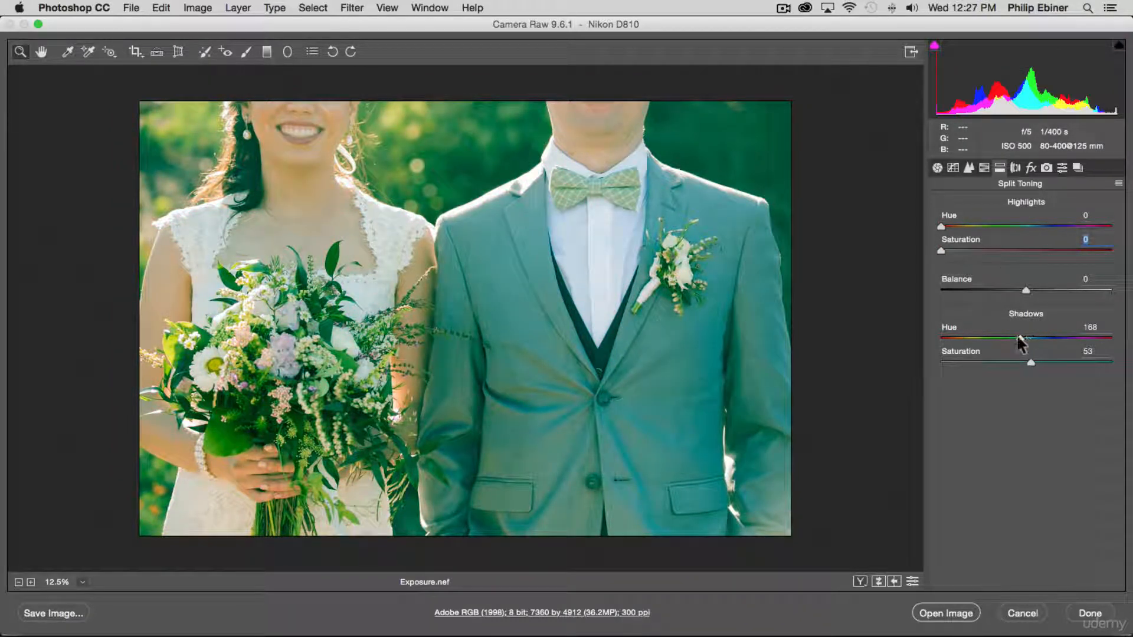
{"action": "left_click", "coordinate": [1018, 337]}
{"action": "double_click", "coordinate": [1017, 338]}
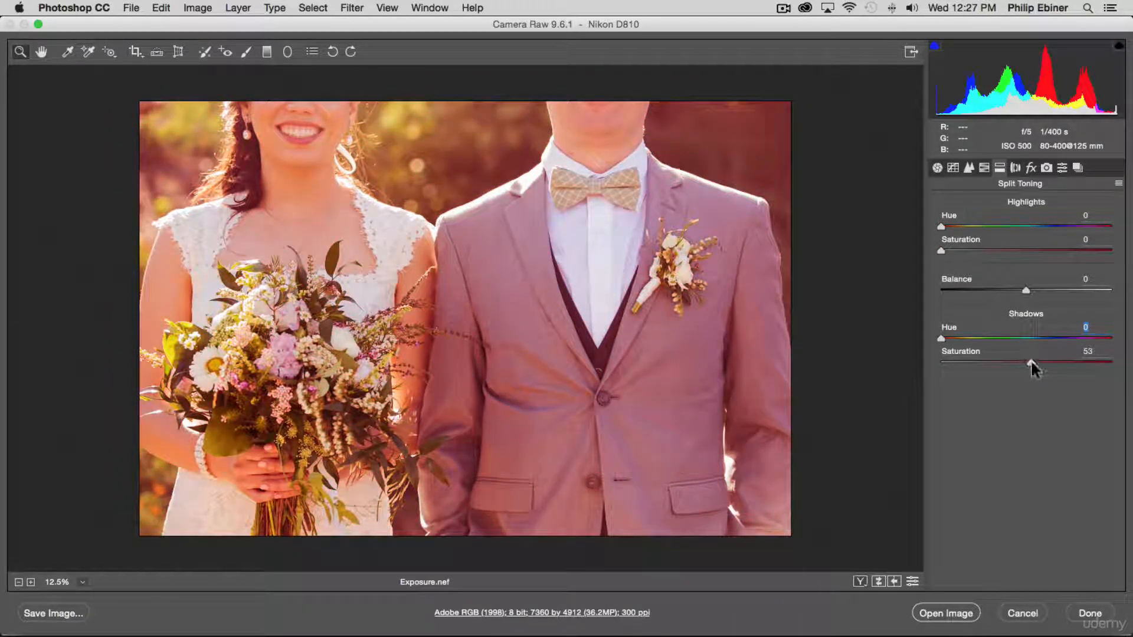
{"action": "double_click", "coordinate": [1030, 362]}
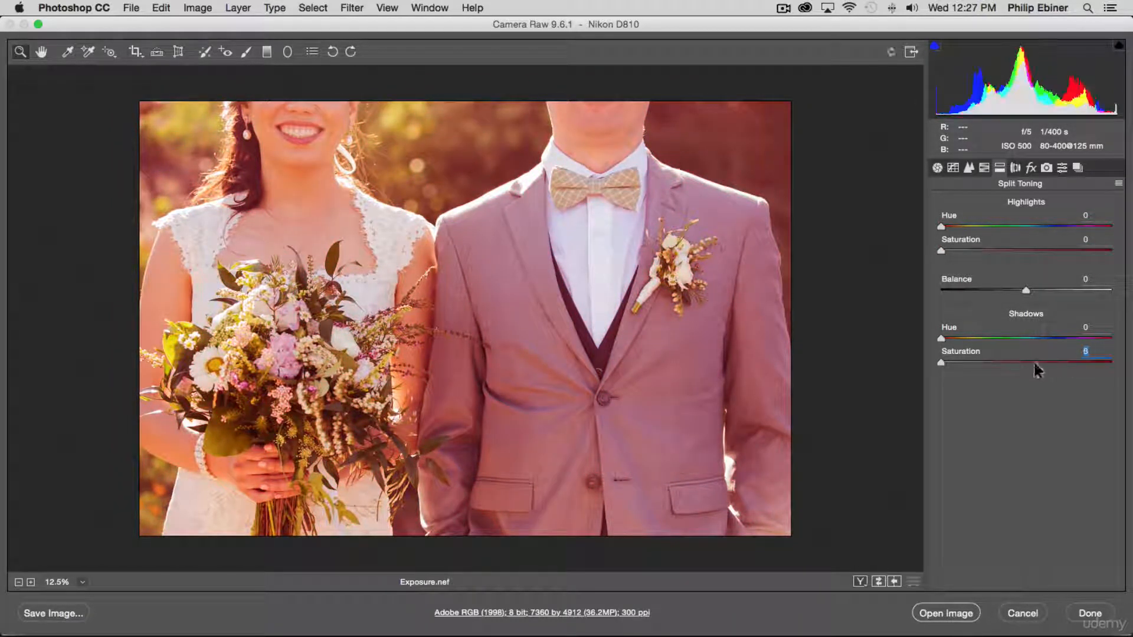
Enable the lens profile corrections, comparing the photo with them off and on and leaving them on
{"action": "left_click", "coordinate": [1015, 168]}
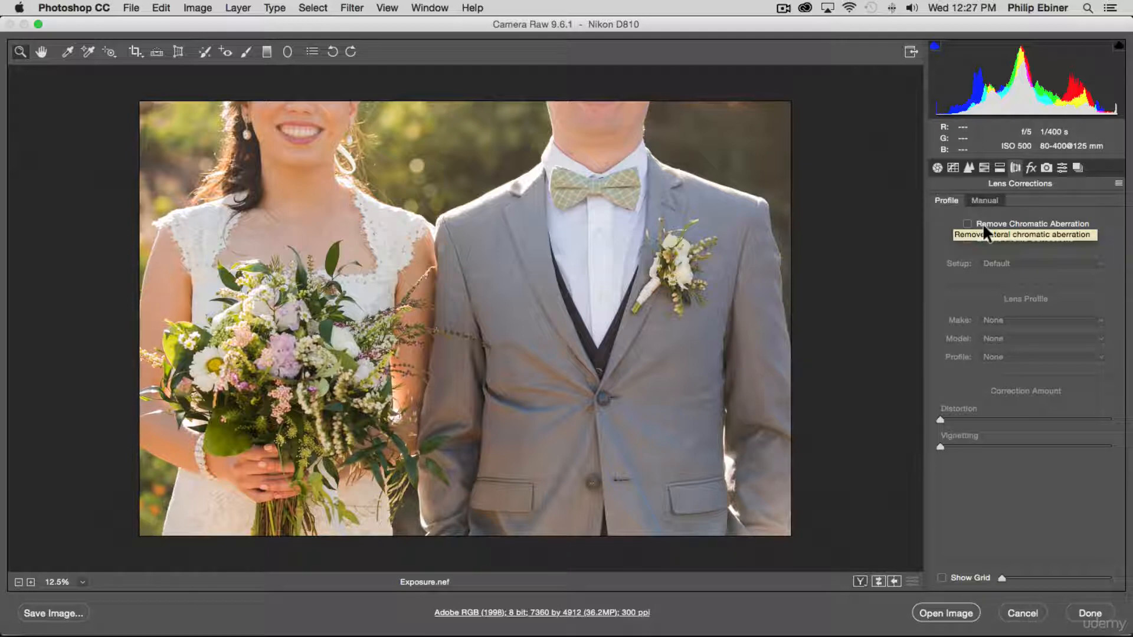
{"action": "left_click", "coordinate": [966, 237]}
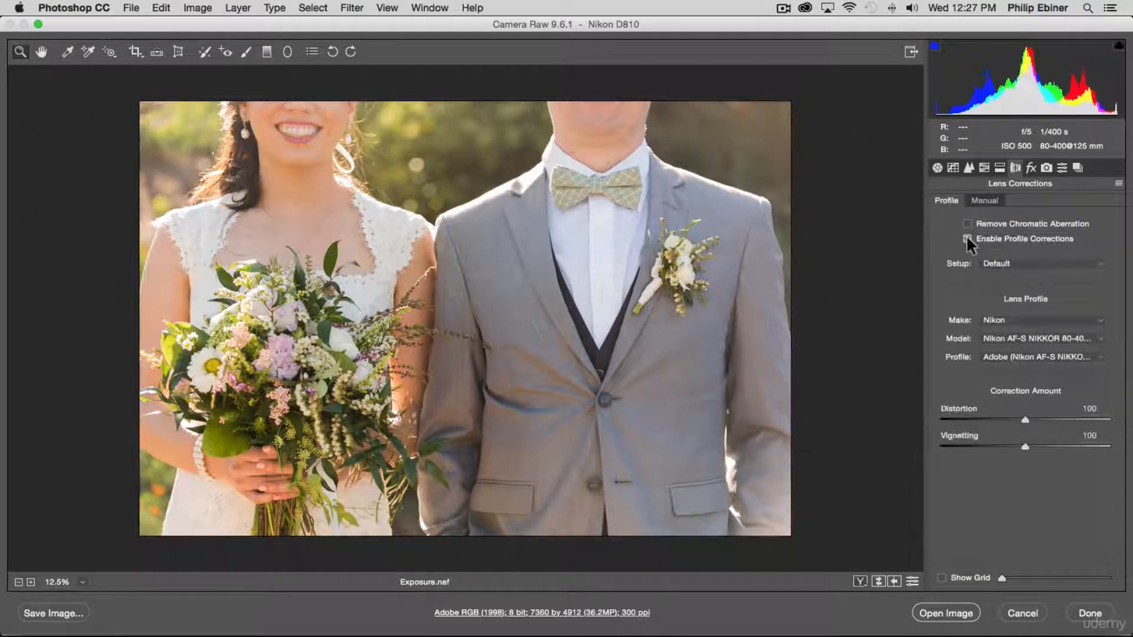
{"action": "left_click", "coordinate": [964, 236]}
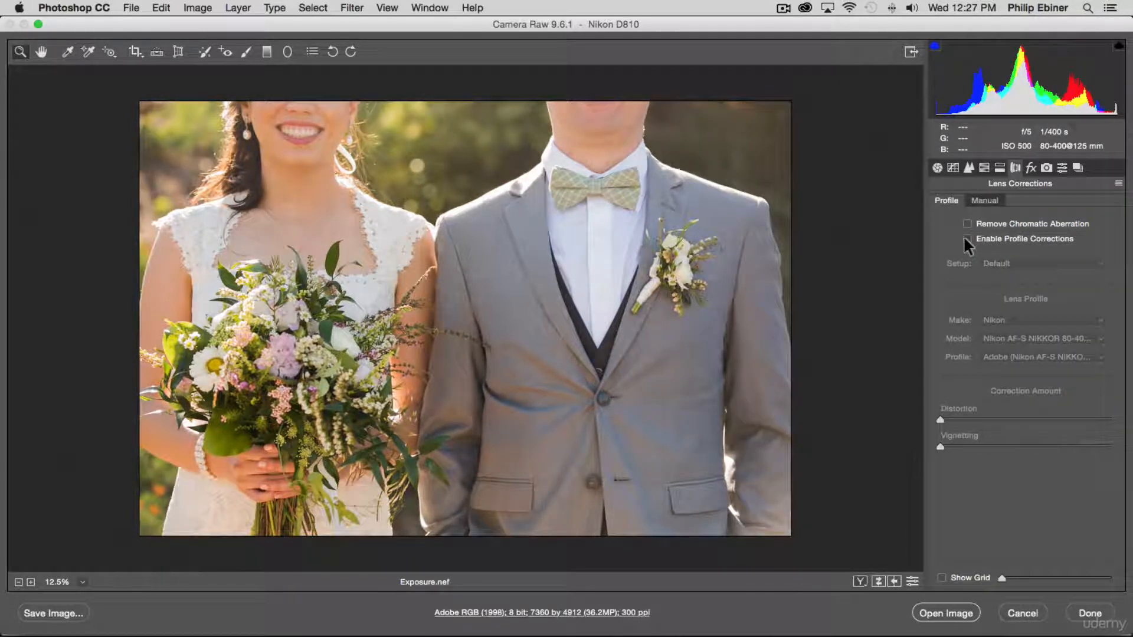
{"action": "left_click", "coordinate": [963, 236]}
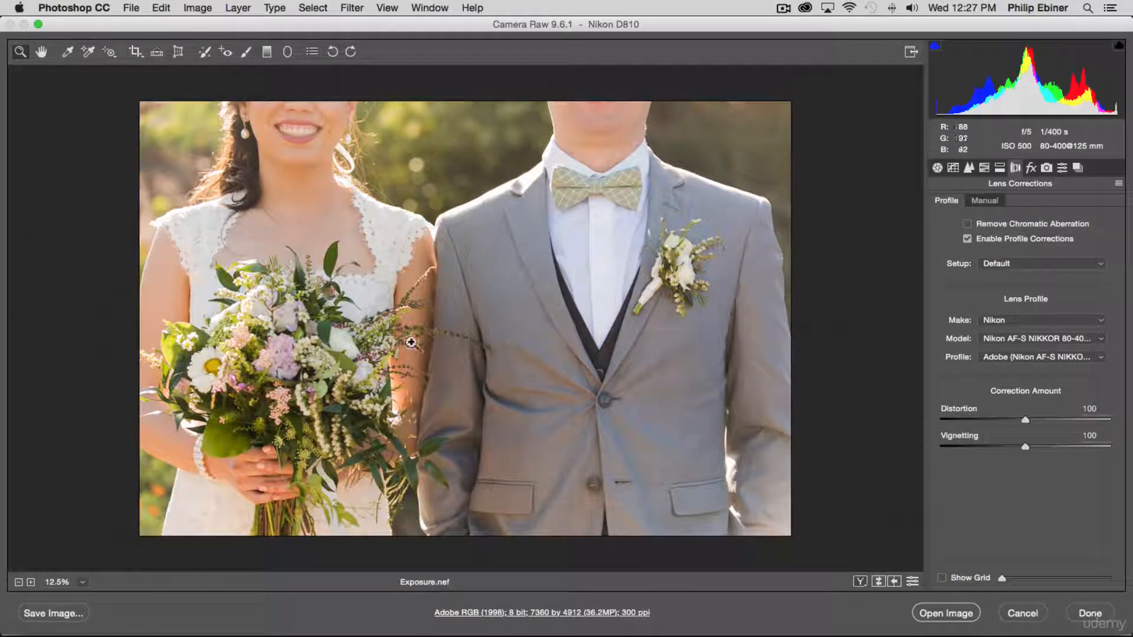
{"action": "left_click", "coordinate": [966, 238]}
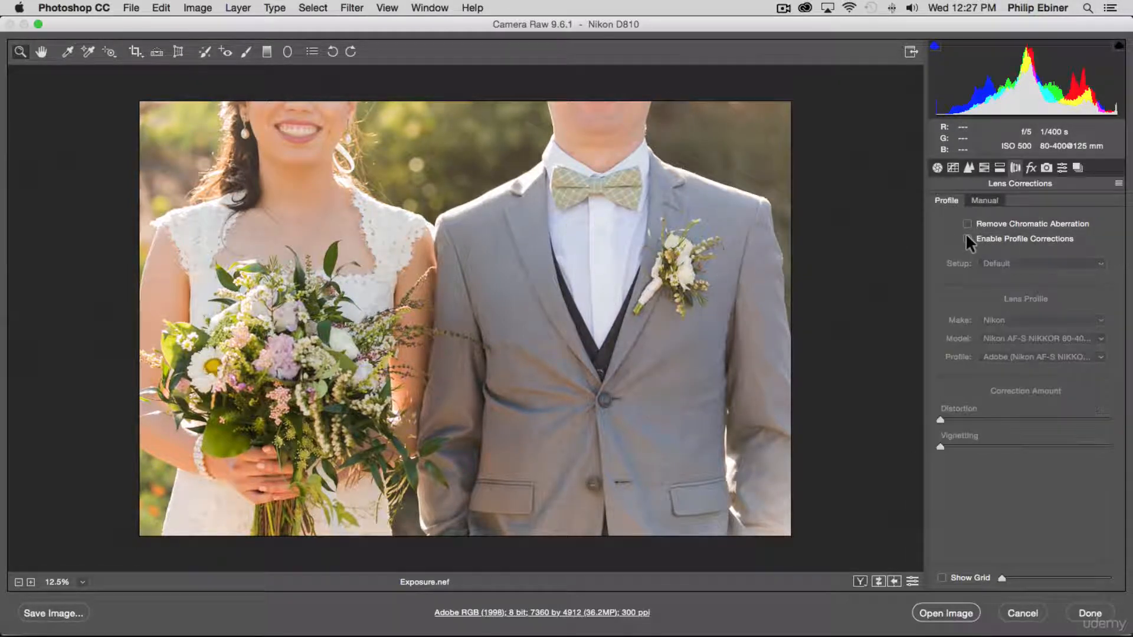
{"action": "left_click", "coordinate": [966, 238]}
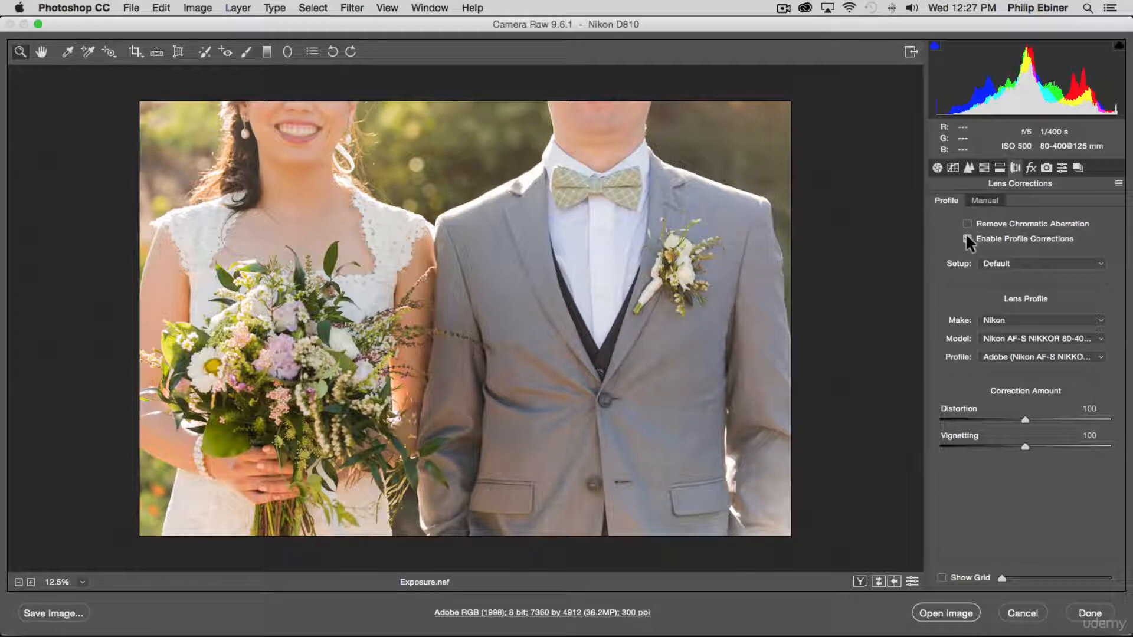
{"action": "left_click", "coordinate": [966, 237]}
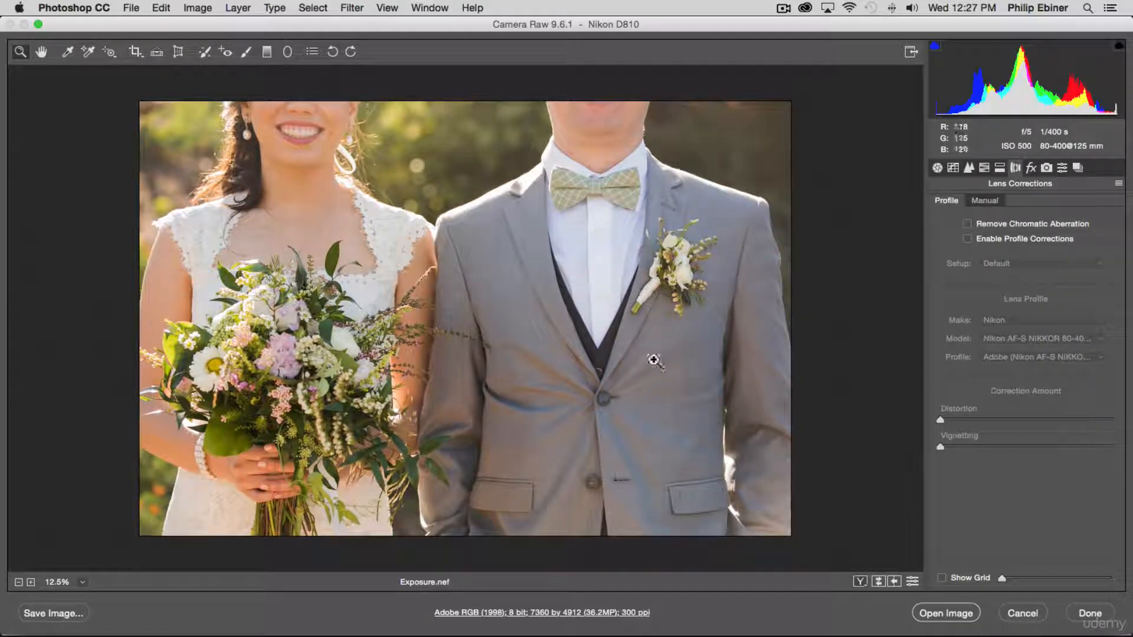
{"action": "left_click", "coordinate": [965, 237]}
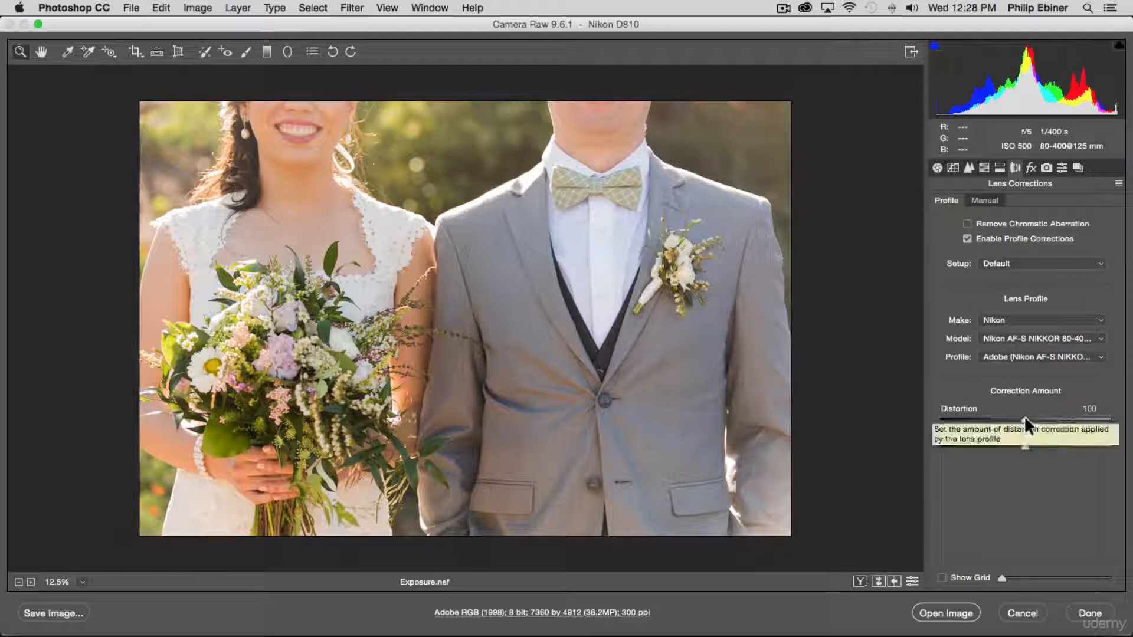
Try the lens profile's Distortion correction at 0 and Vignetting at 200, and reset both to 100
{"action": "left_click_drag", "start_coordinate": [1023, 415], "coordinate": [767, 422]}
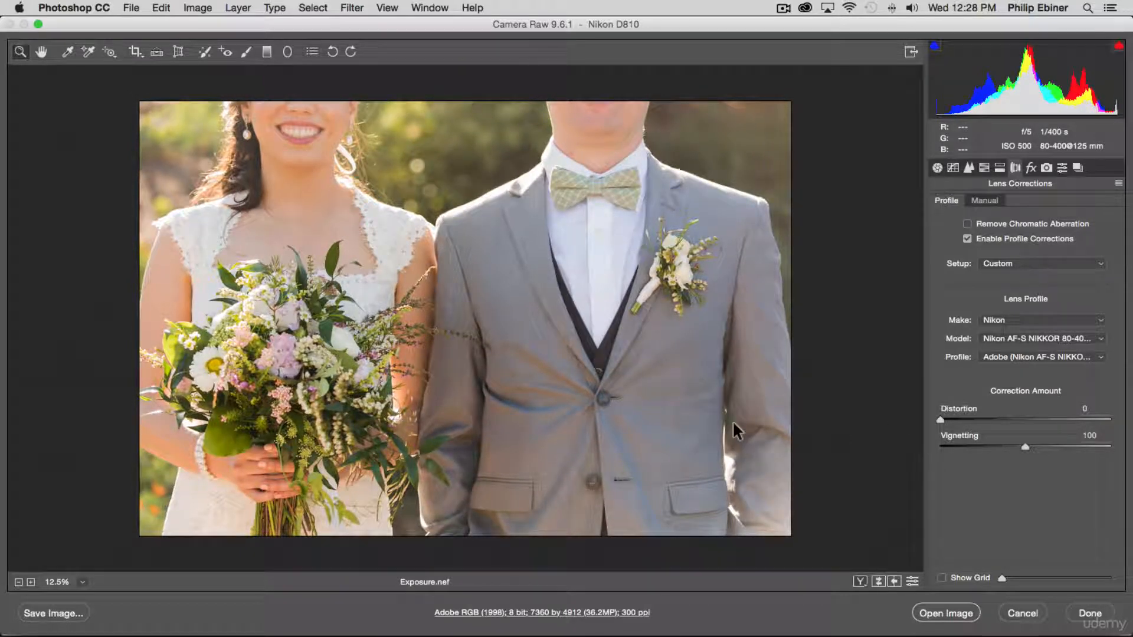
{"action": "left_click_drag", "start_coordinate": [1026, 451], "coordinate": [1116, 453]}
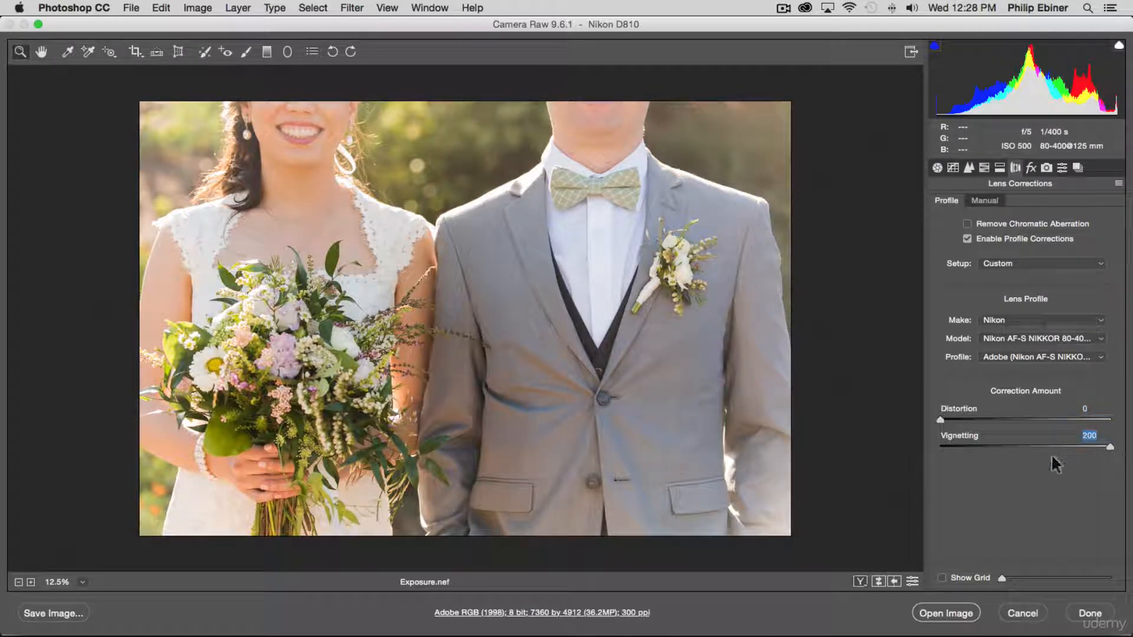
{"action": "double_click", "coordinate": [1110, 447]}
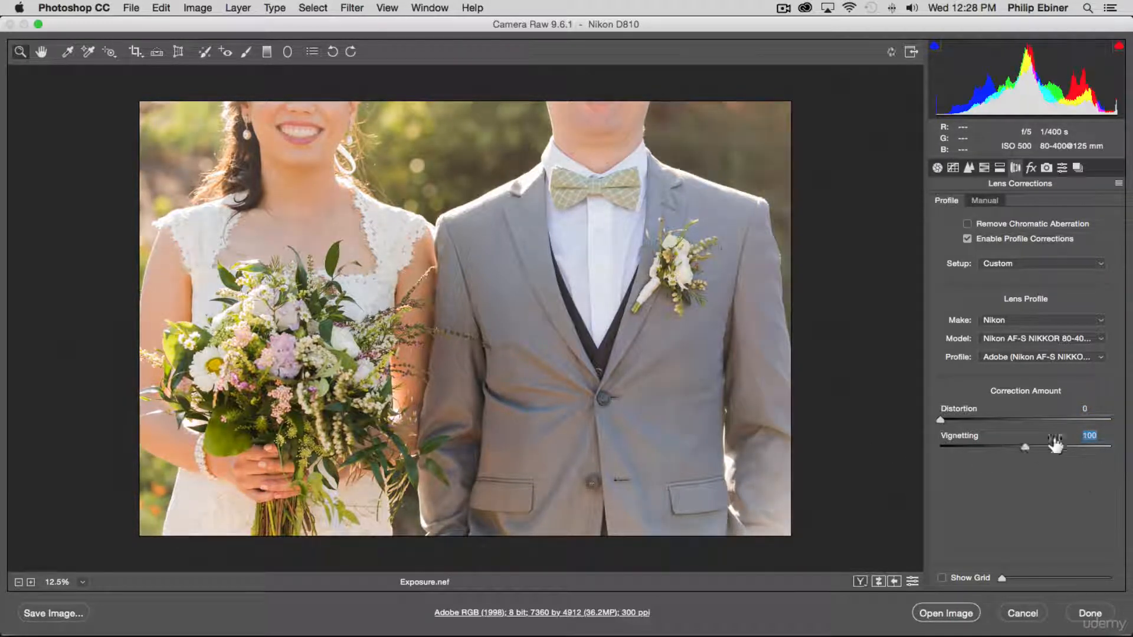
{"action": "double_click", "coordinate": [940, 419]}
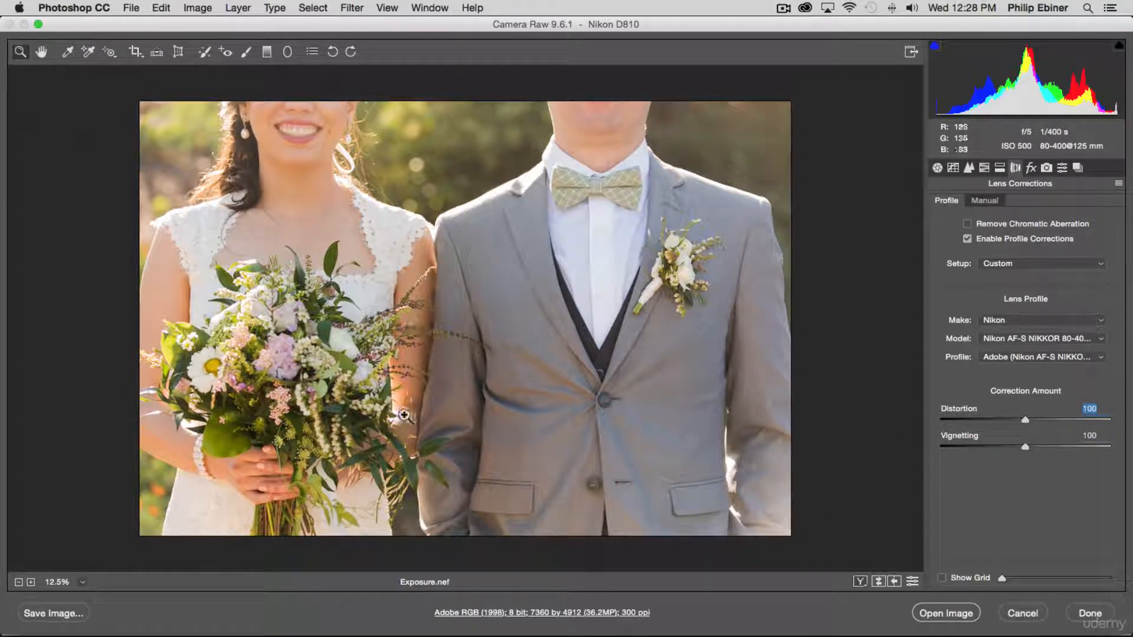
Try a Grain amount of 100 with a larger grain size, and return the amount to 0
{"action": "left_click", "coordinate": [1030, 168]}
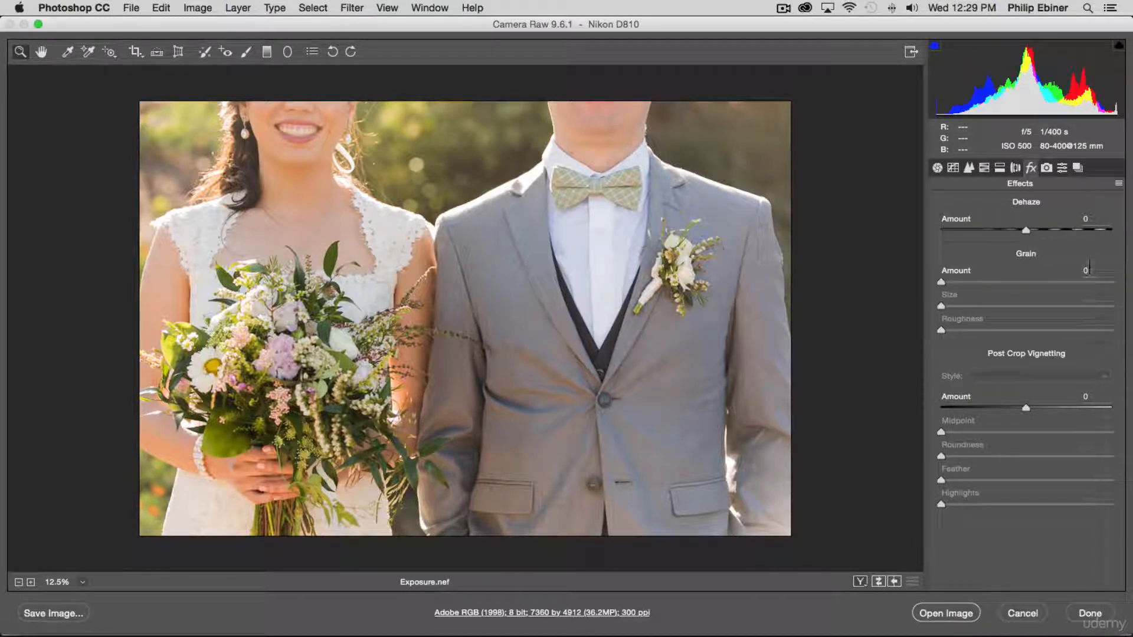
{"action": "left_click_drag", "start_coordinate": [940, 282], "coordinate": [1125, 282]}
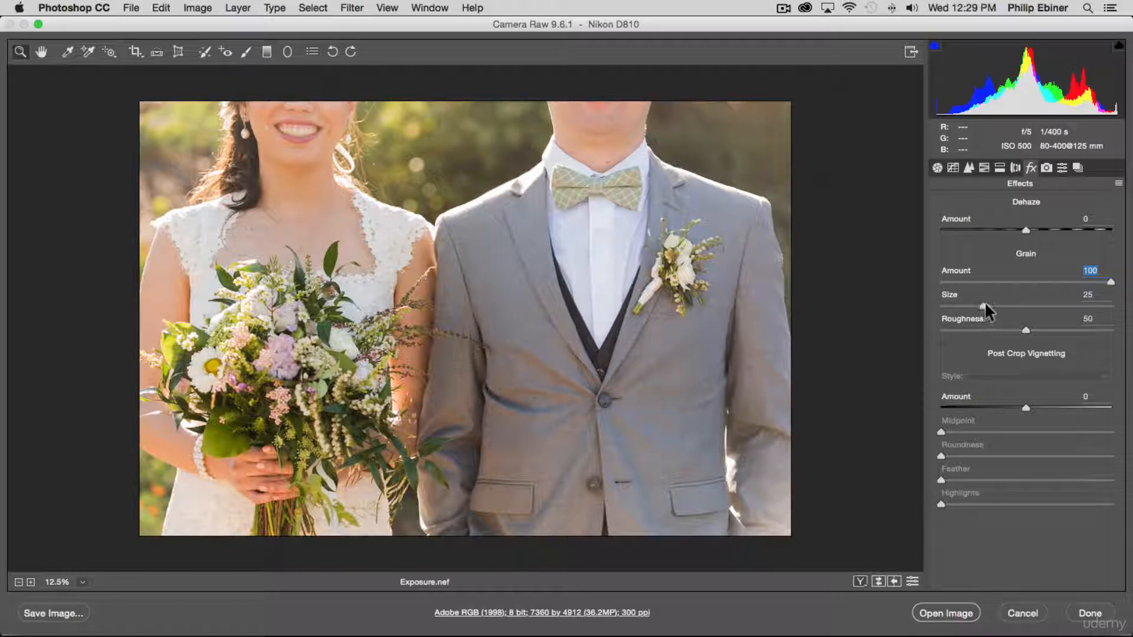
{"action": "left_click_drag", "start_coordinate": [986, 303], "coordinate": [1040, 303]}
{"action": "left_click_drag", "start_coordinate": [1109, 281], "coordinate": [915, 283]}
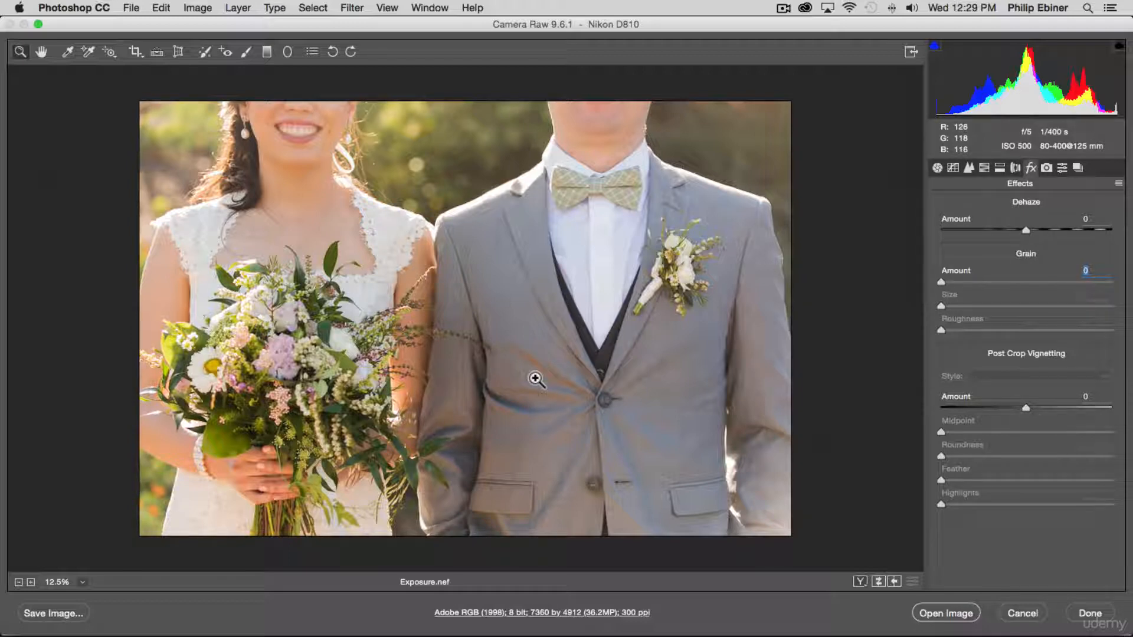
Try a Post Crop Vignetting Amount of -100 and check the darkened photo up close and at full view
{"action": "left_click", "coordinate": [1062, 404]}
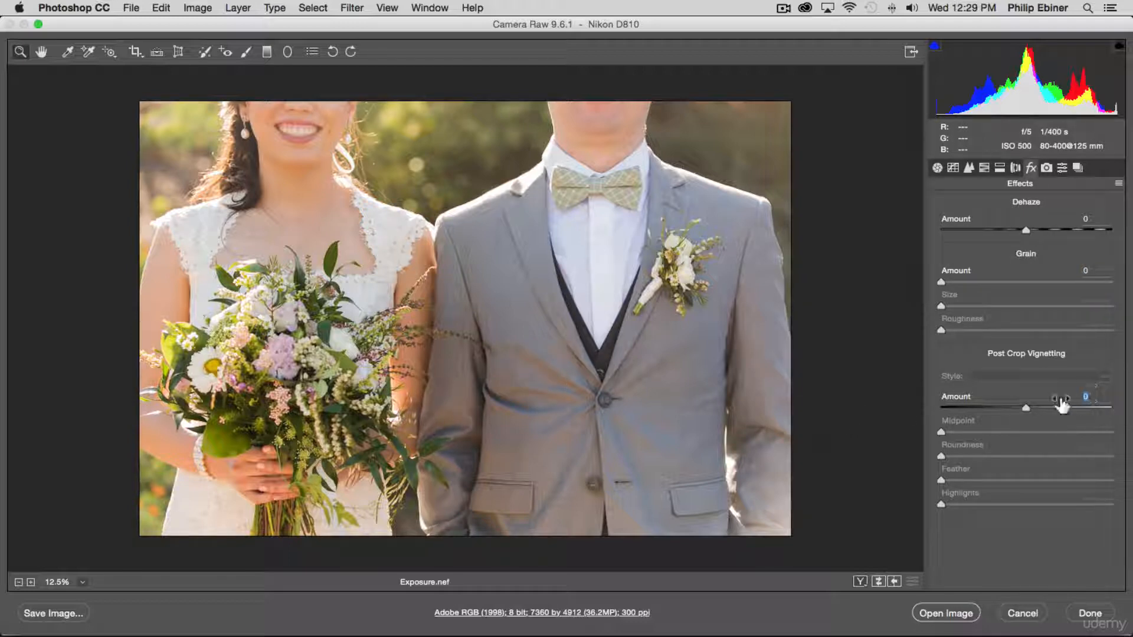
{"action": "left_click_drag", "start_coordinate": [1027, 407], "coordinate": [909, 403]}
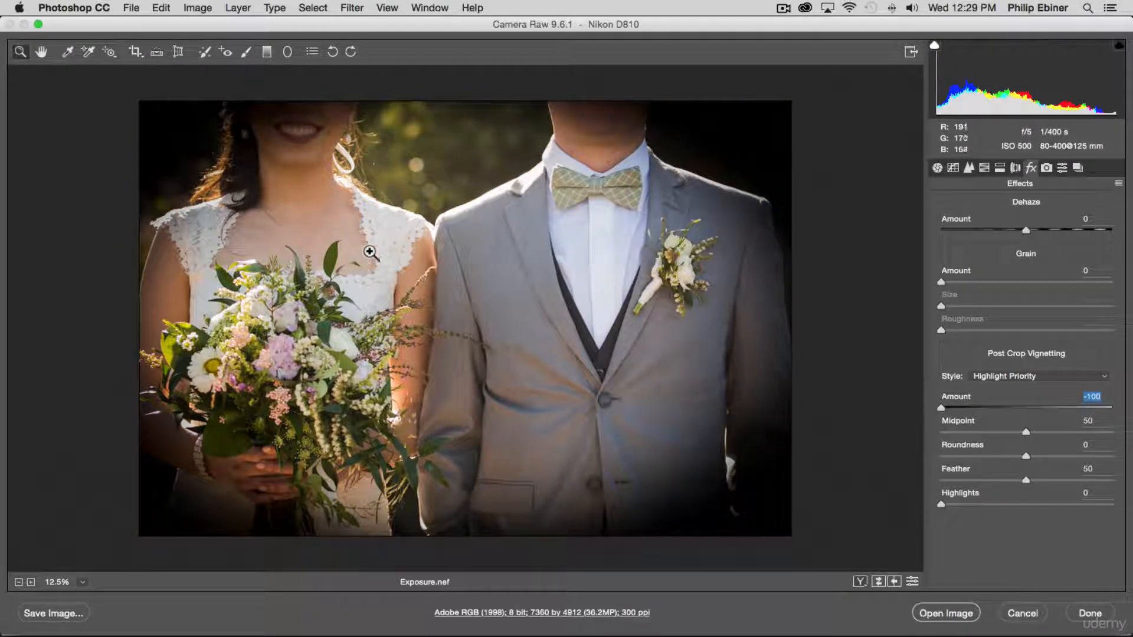
{"action": "left_click_drag", "start_coordinate": [457, 271], "coordinate": [454, 308]}
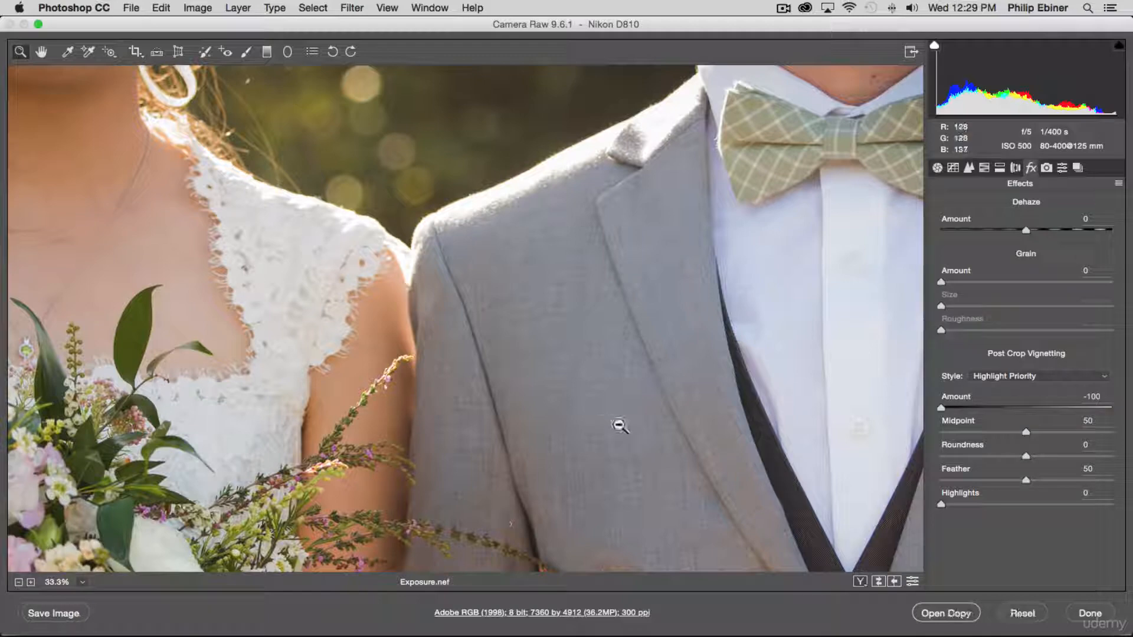
{"action": "left_click", "coordinate": [618, 422], "text": "alt"}
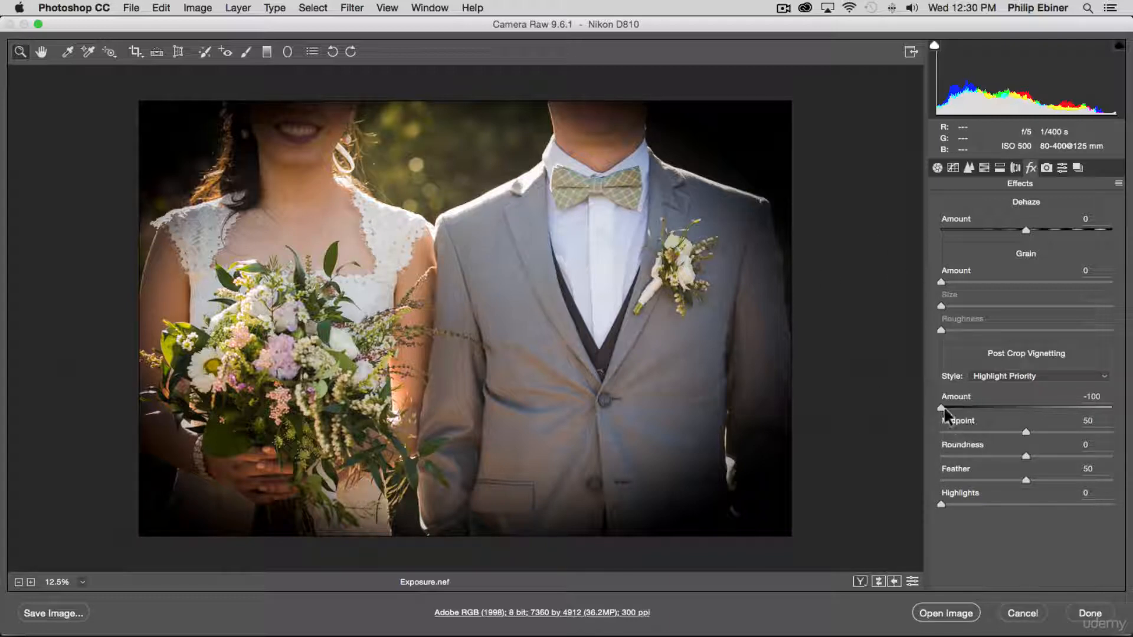
Try a vignette Amount of -31 with the Midpoint at 100, and return the Amount to -100
{"action": "left_click_drag", "start_coordinate": [941, 407], "coordinate": [1129, 438]}
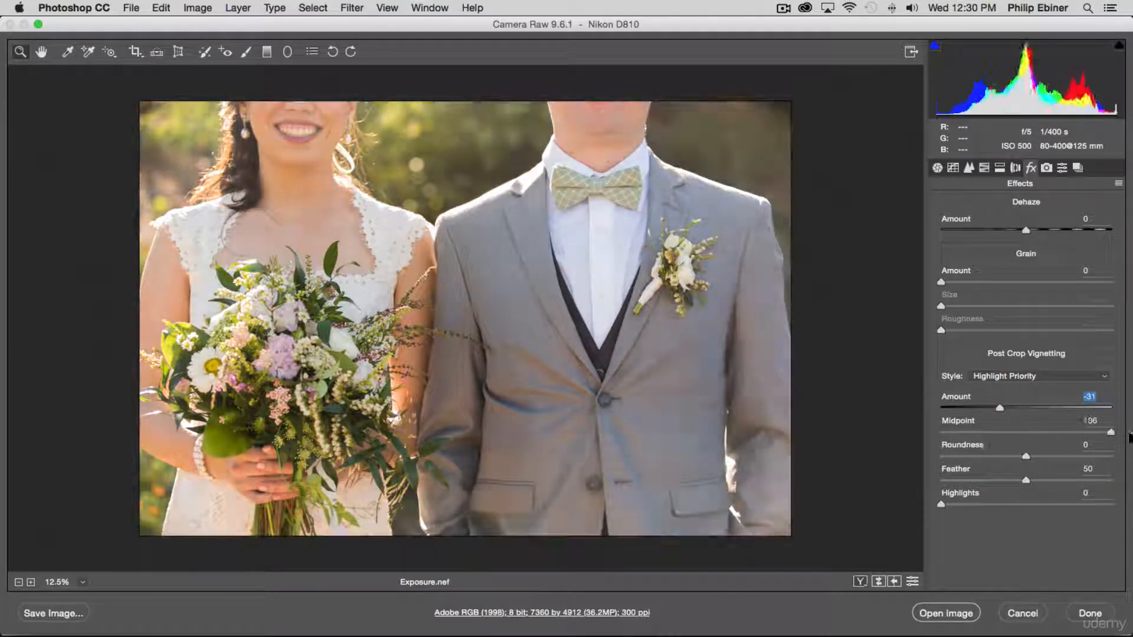
{"action": "key", "text": "Tab"}
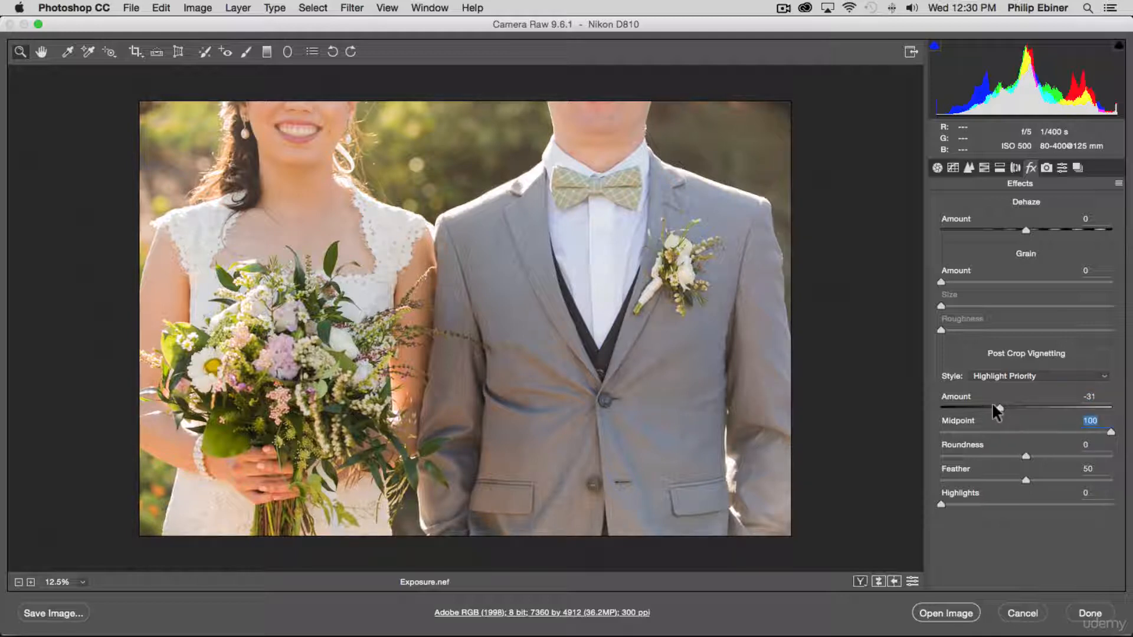
{"action": "left_click_drag", "start_coordinate": [993, 406], "coordinate": [890, 411]}
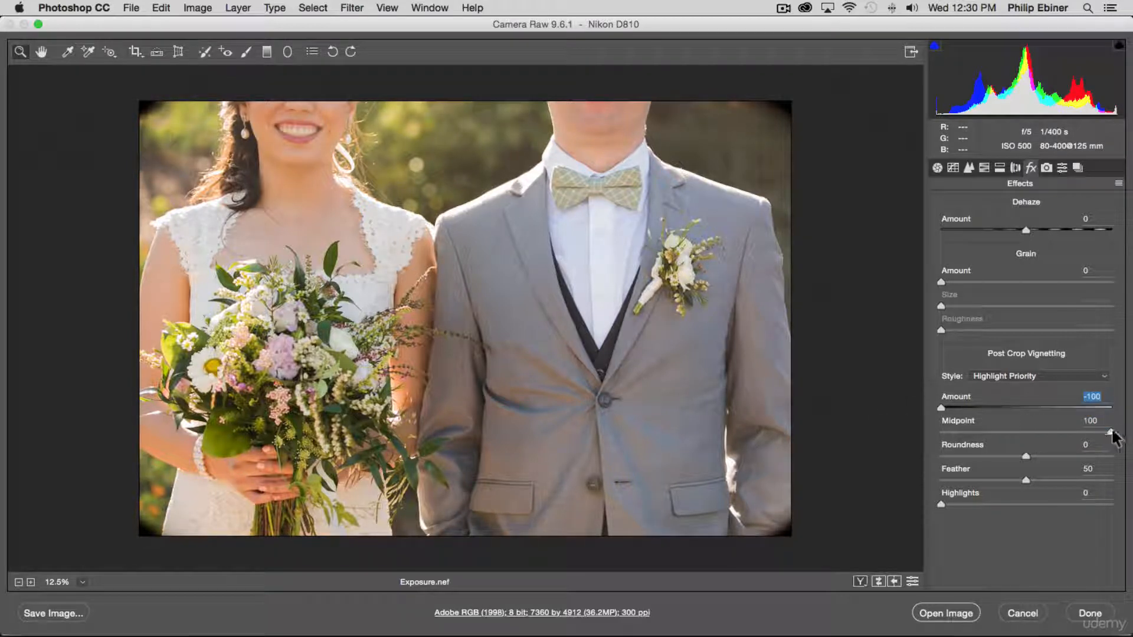
Try the vignette with Roundness at -100 and Midpoint at 0, comparing Feather at 0 and at 100
{"action": "left_click_drag", "start_coordinate": [1112, 433], "coordinate": [845, 446]}
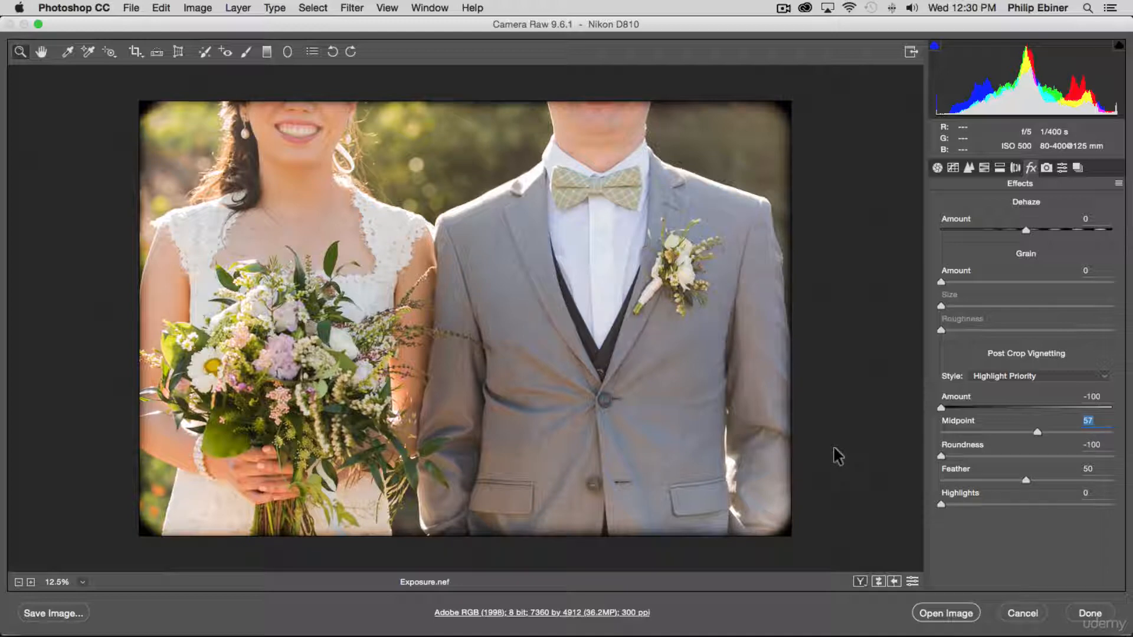
{"action": "left_click_drag", "start_coordinate": [1036, 431], "coordinate": [893, 431]}
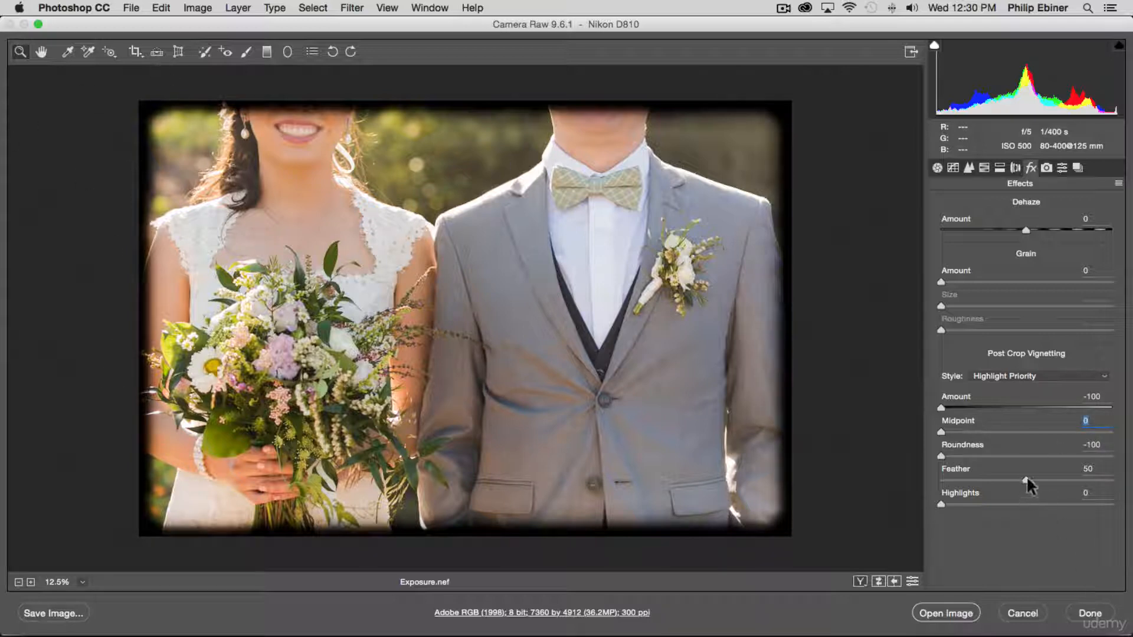
{"action": "left_click_drag", "start_coordinate": [1025, 480], "coordinate": [669, 396]}
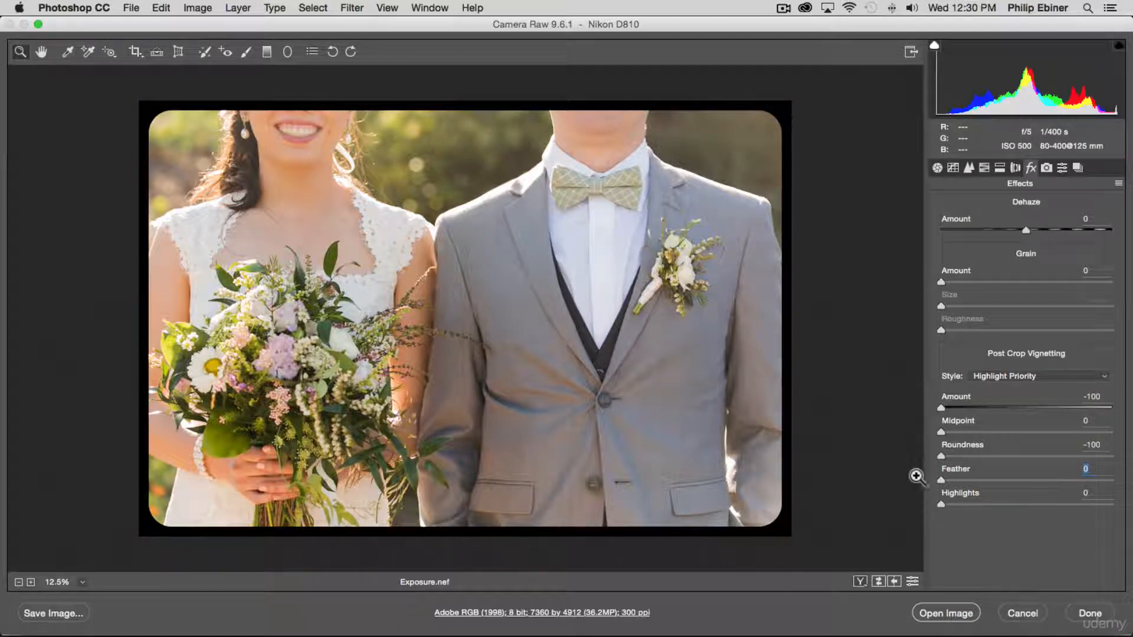
{"action": "left_click_drag", "start_coordinate": [942, 479], "coordinate": [1130, 495]}
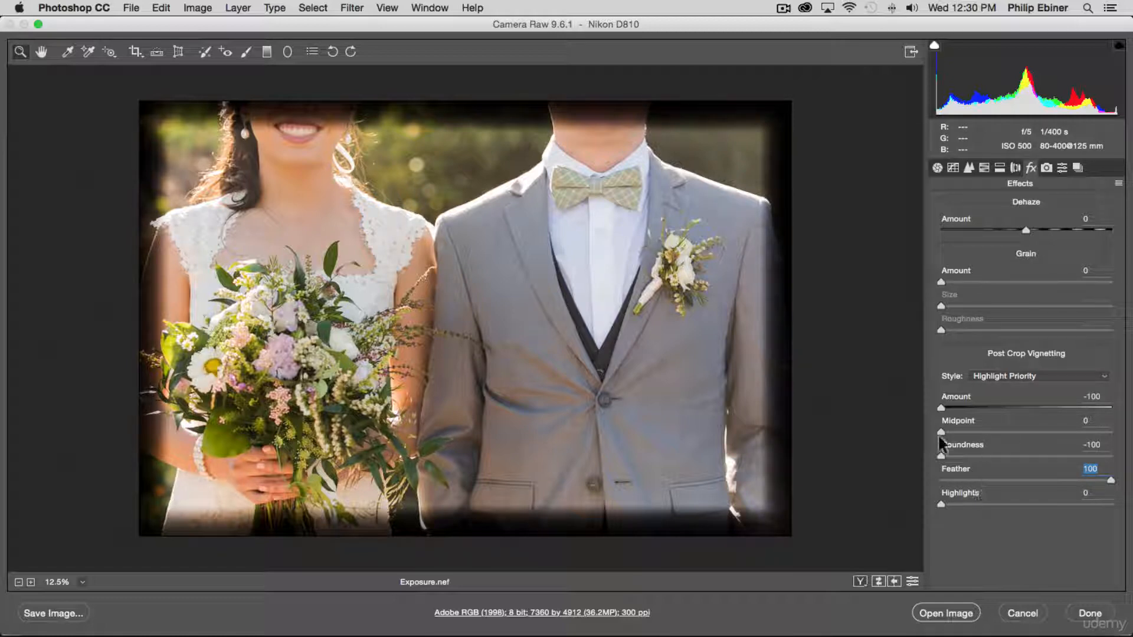
Shape the post-crop vignette with Midpoint 62, Roundness -41 and Feather 62
{"action": "left_click_drag", "start_coordinate": [940, 456], "coordinate": [1046, 432]}
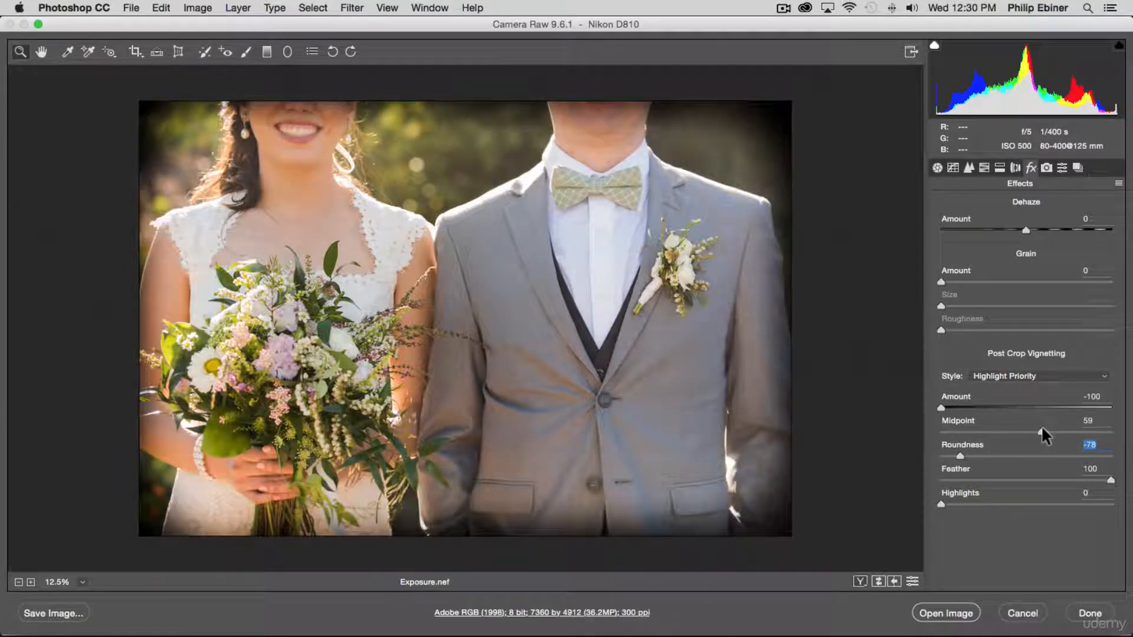
{"action": "left_click_drag", "start_coordinate": [956, 459], "coordinate": [991, 456]}
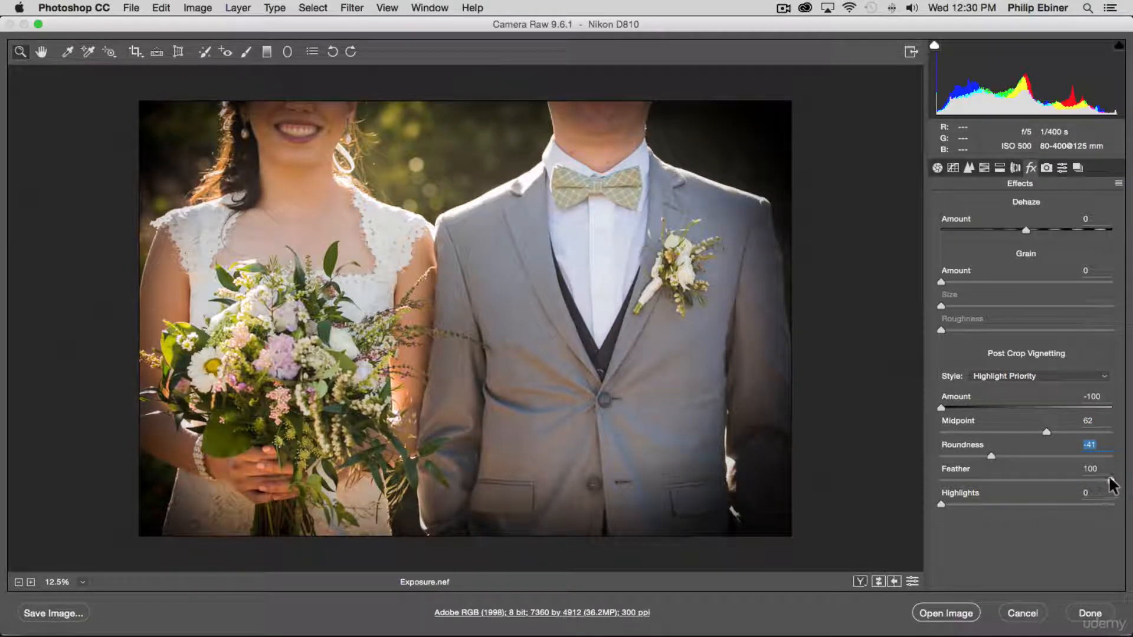
{"action": "left_click_drag", "start_coordinate": [1110, 480], "coordinate": [1044, 479]}
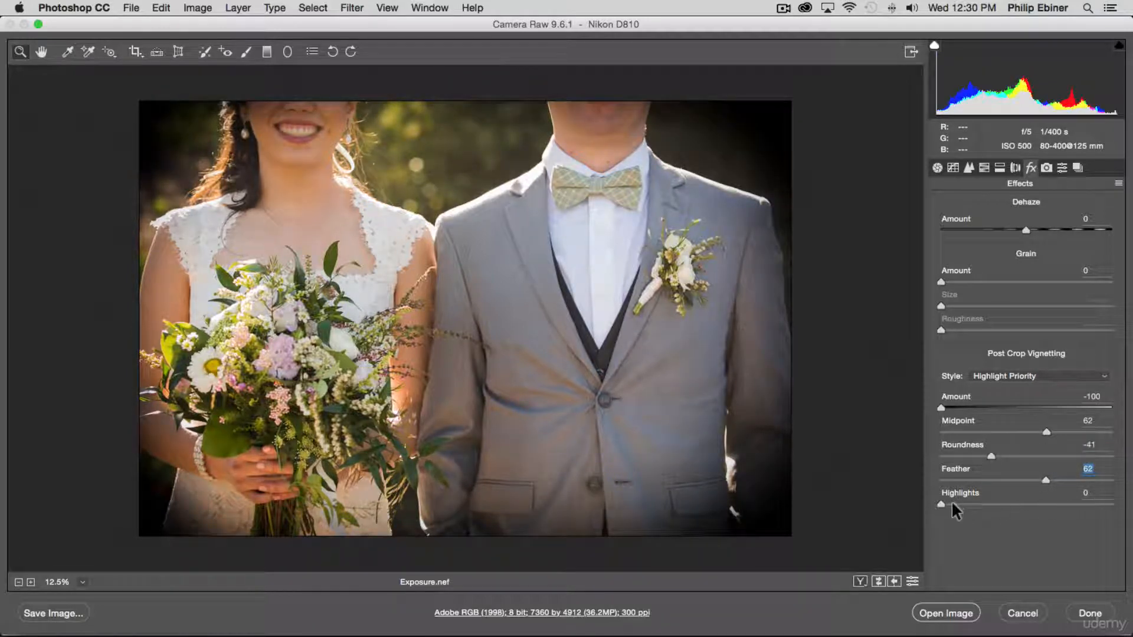
Compare the vignette's Highlights at 0 and 100, and set the vignette to Amount -45 and Highlights 35
{"action": "left_click_drag", "start_coordinate": [951, 501], "coordinate": [753, 506]}
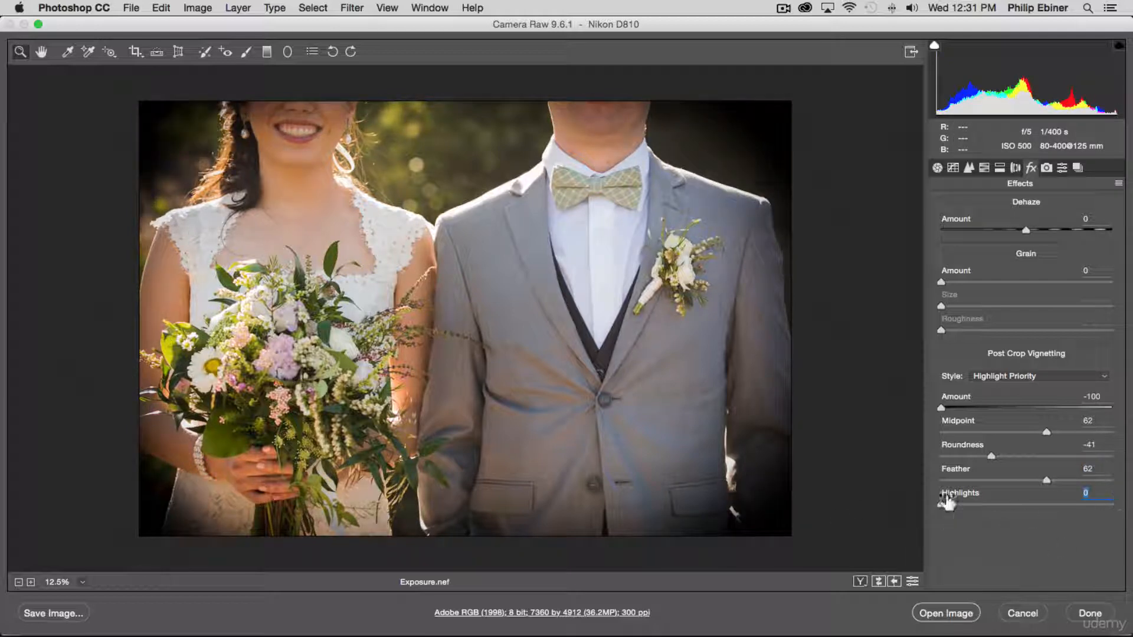
{"action": "left_click_drag", "start_coordinate": [941, 505], "coordinate": [1120, 514]}
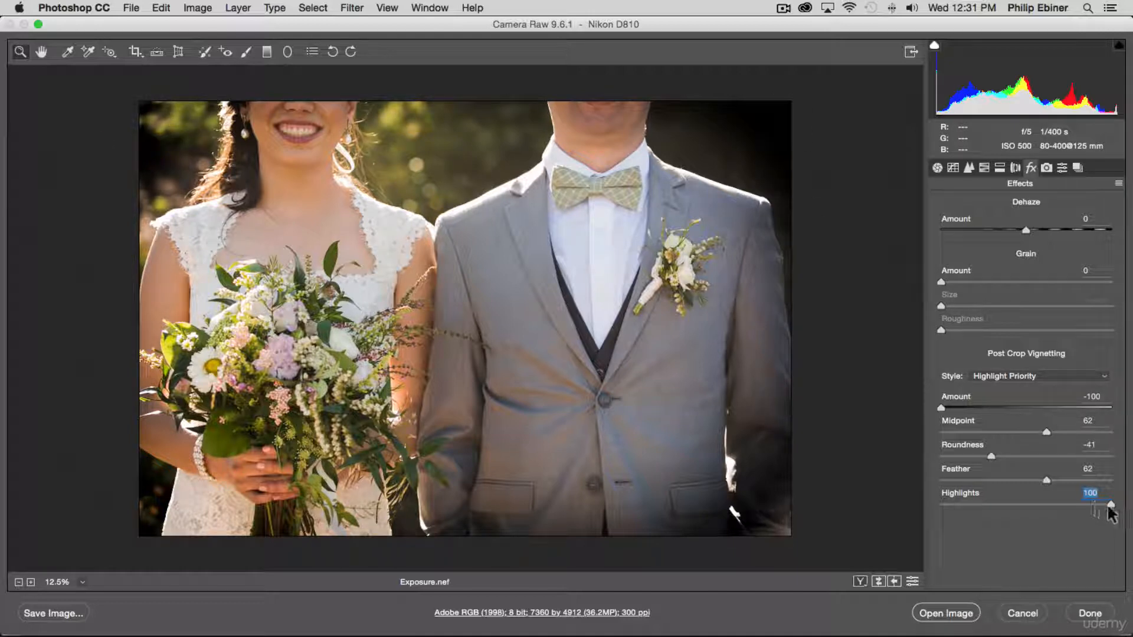
{"action": "left_click_drag", "start_coordinate": [1111, 506], "coordinate": [1049, 512]}
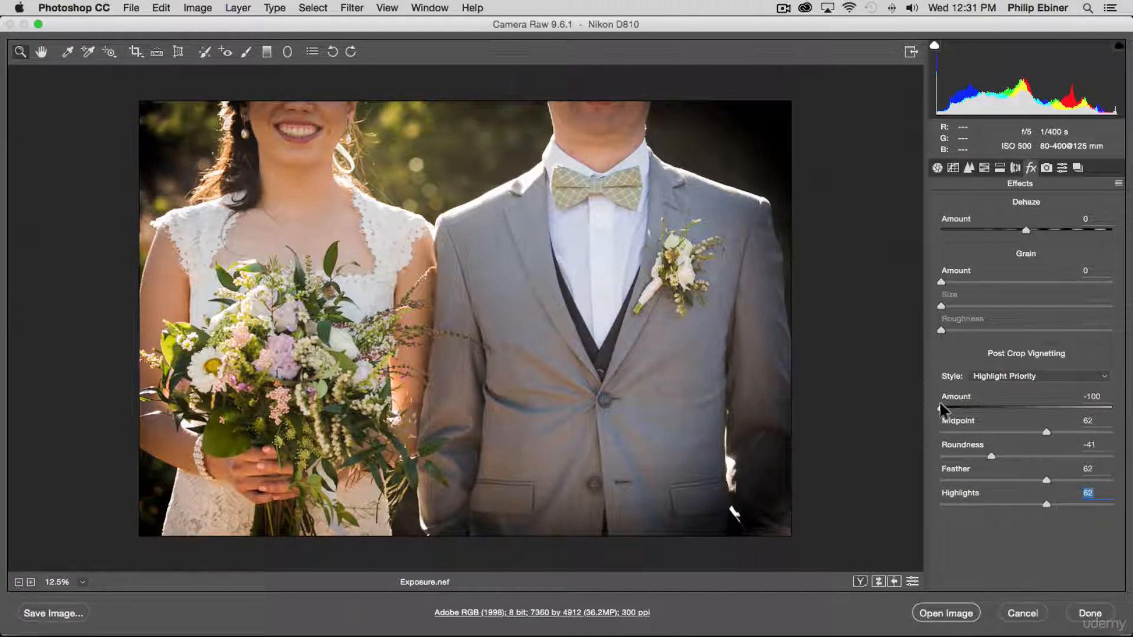
{"action": "left_click_drag", "start_coordinate": [941, 408], "coordinate": [988, 407]}
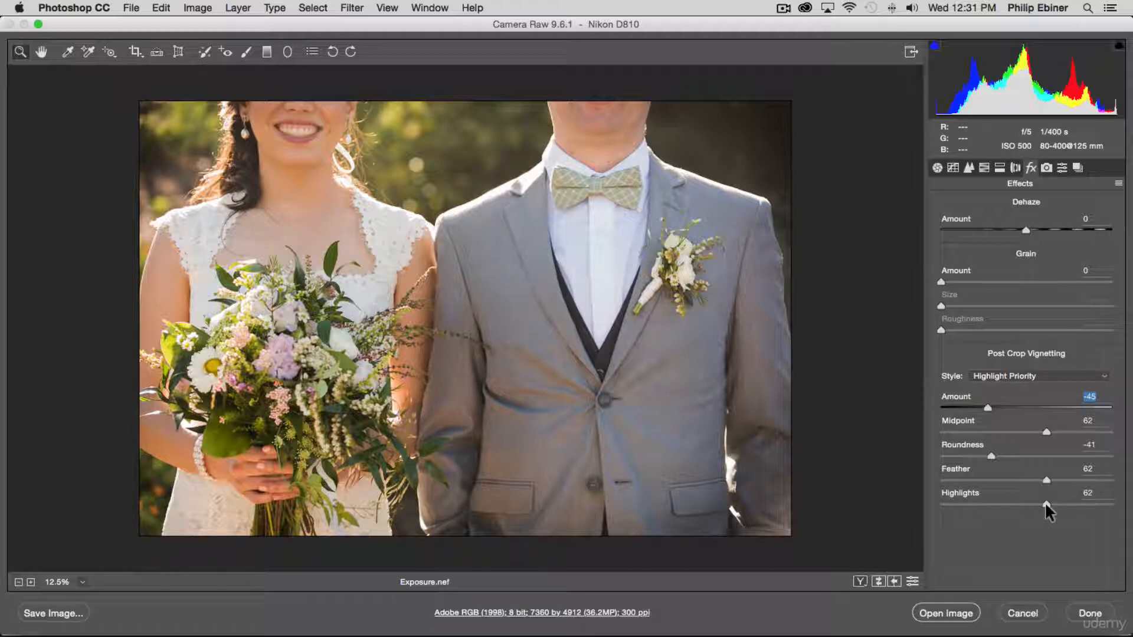
{"action": "left_click_drag", "start_coordinate": [1045, 504], "coordinate": [999, 505]}
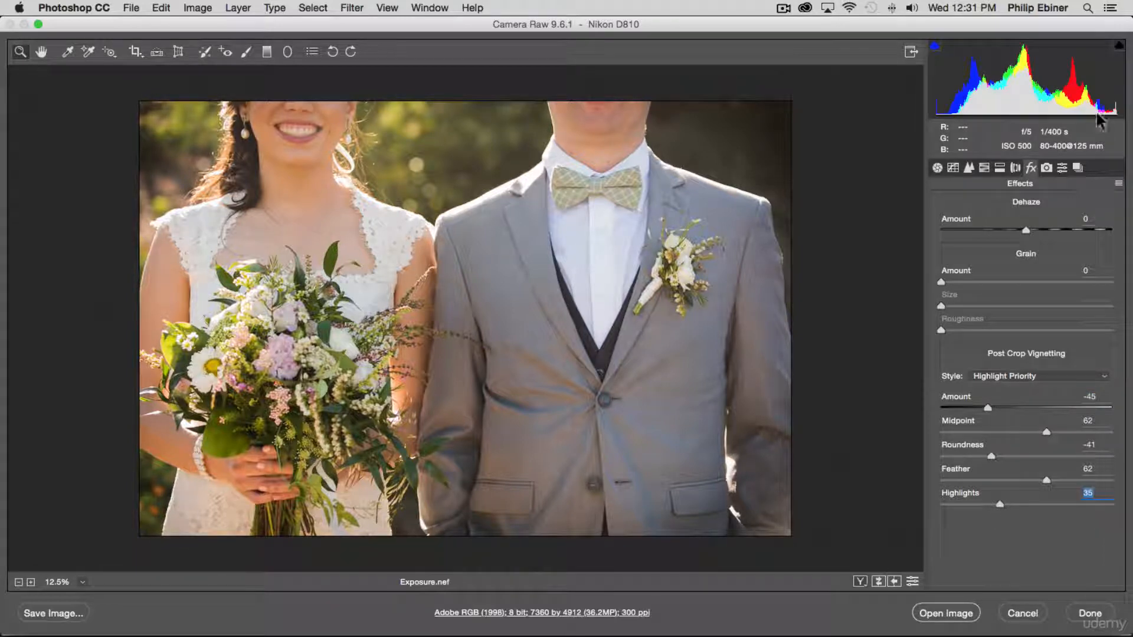
Look at the camera calibration settings and the options for a new preset, closing them without saving
{"action": "left_click", "coordinate": [1046, 167]}
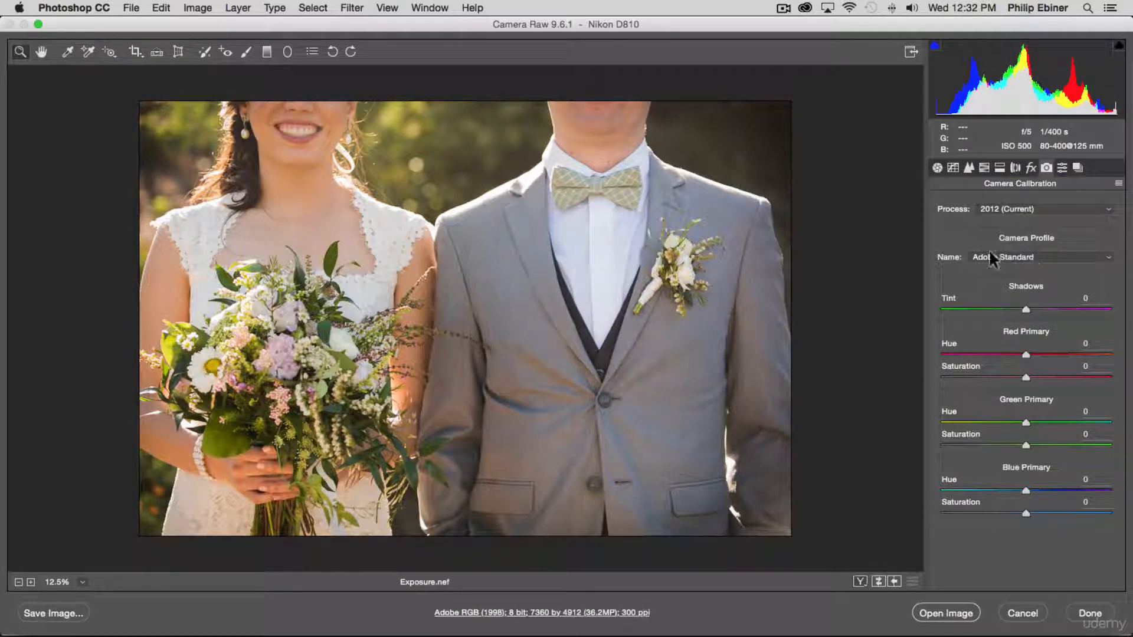
{"action": "left_click", "coordinate": [1066, 169]}
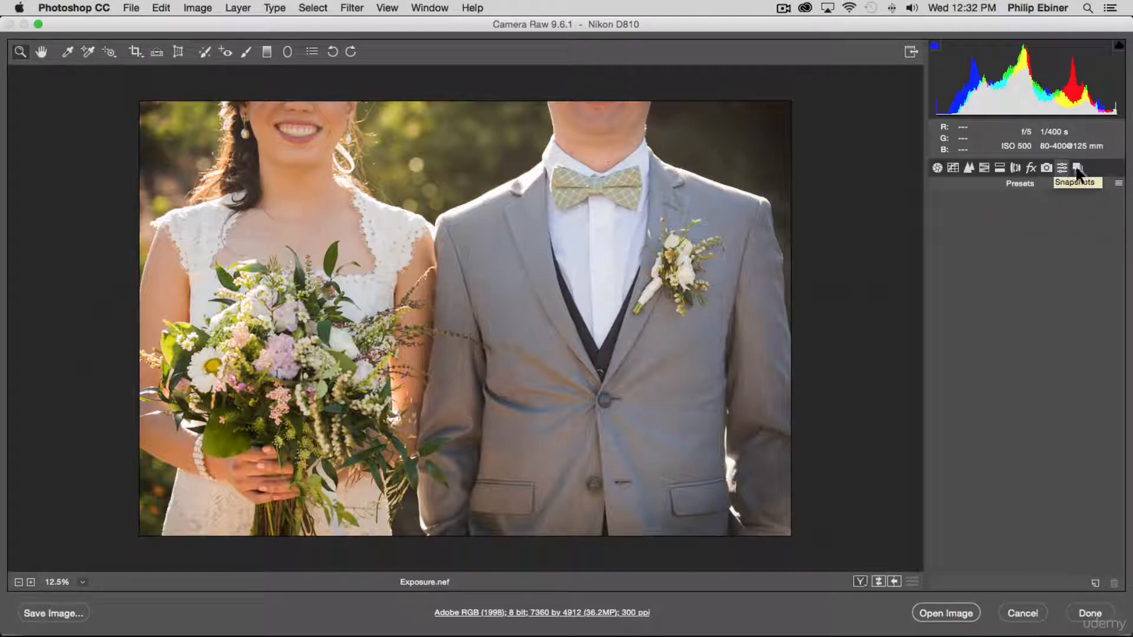
{"action": "left_click", "coordinate": [1093, 583]}
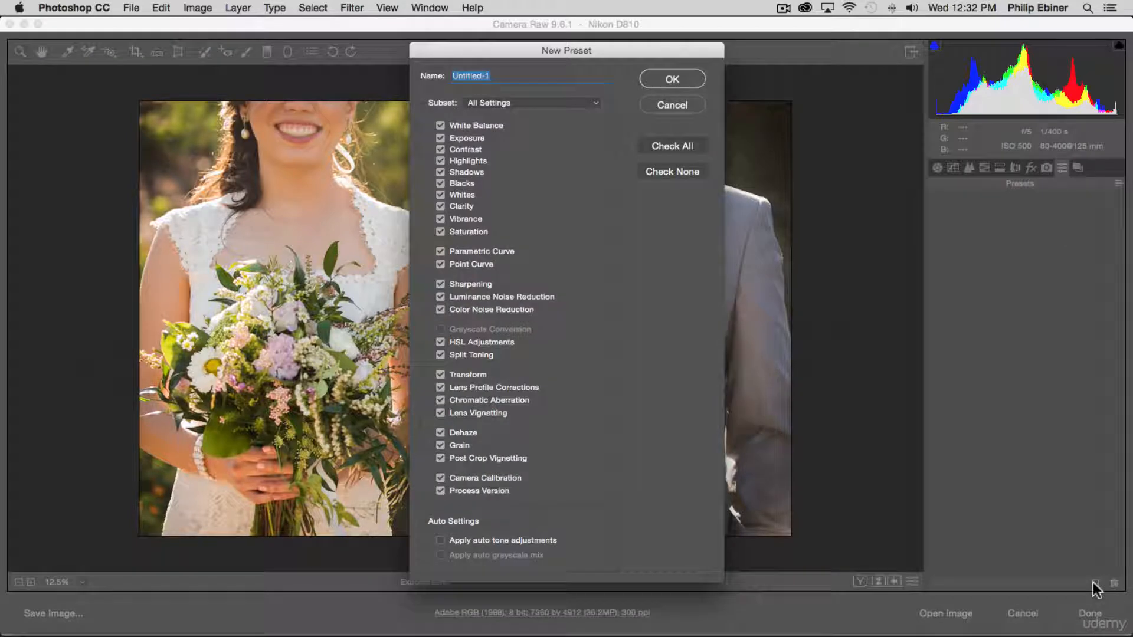
{"action": "left_click", "coordinate": [672, 107]}
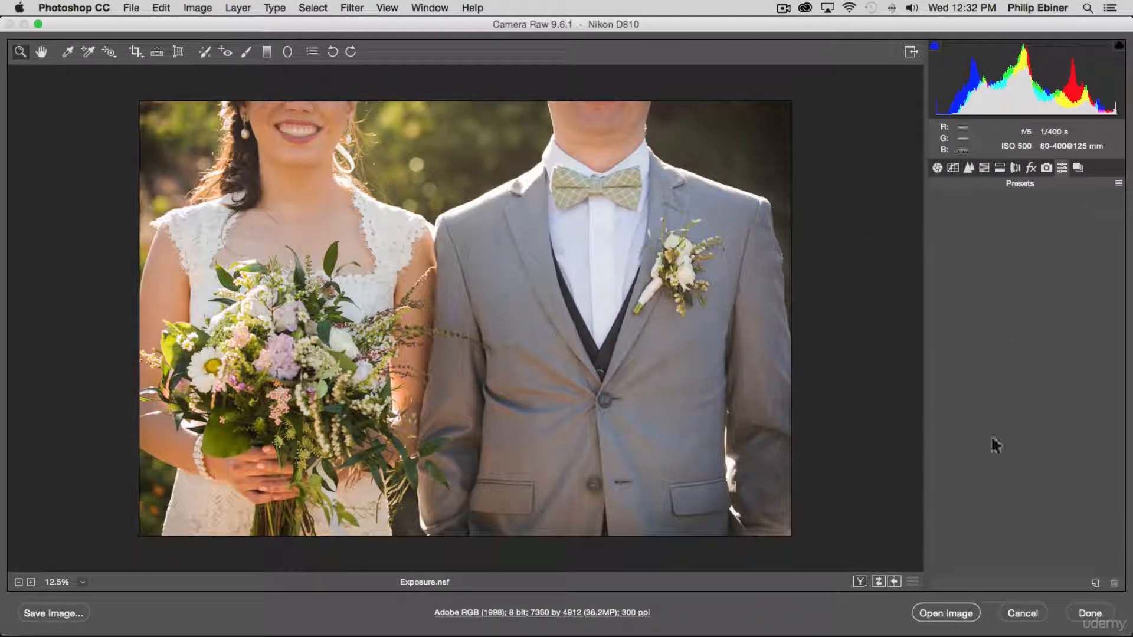
Save the adjustments as a preset named Preset 1, excluding parametric curve, HSL, split toning, transform, lens, effects, calibration and process version settings
{"action": "left_click", "coordinate": [1095, 582]}
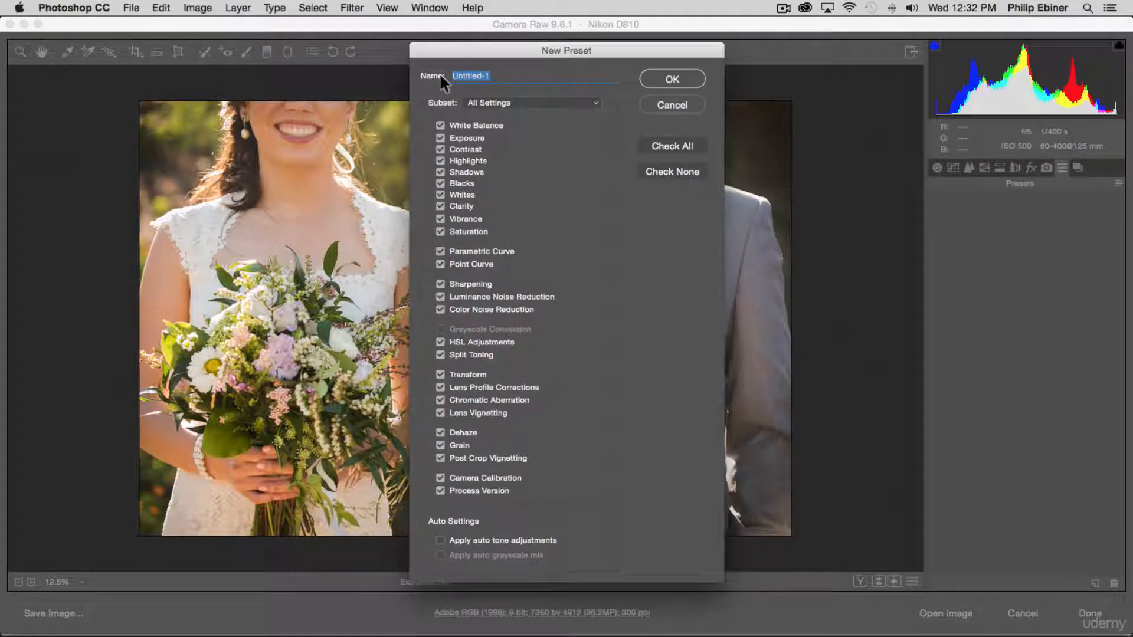
{"action": "type", "text": "Preset 1"}
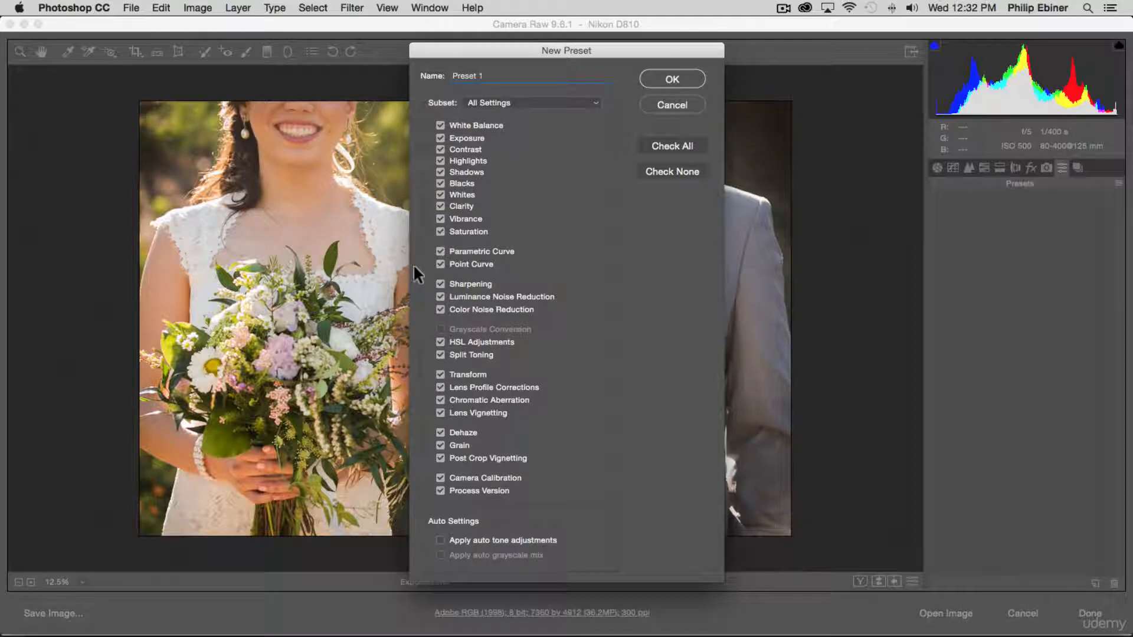
{"action": "left_click", "coordinate": [440, 342]}
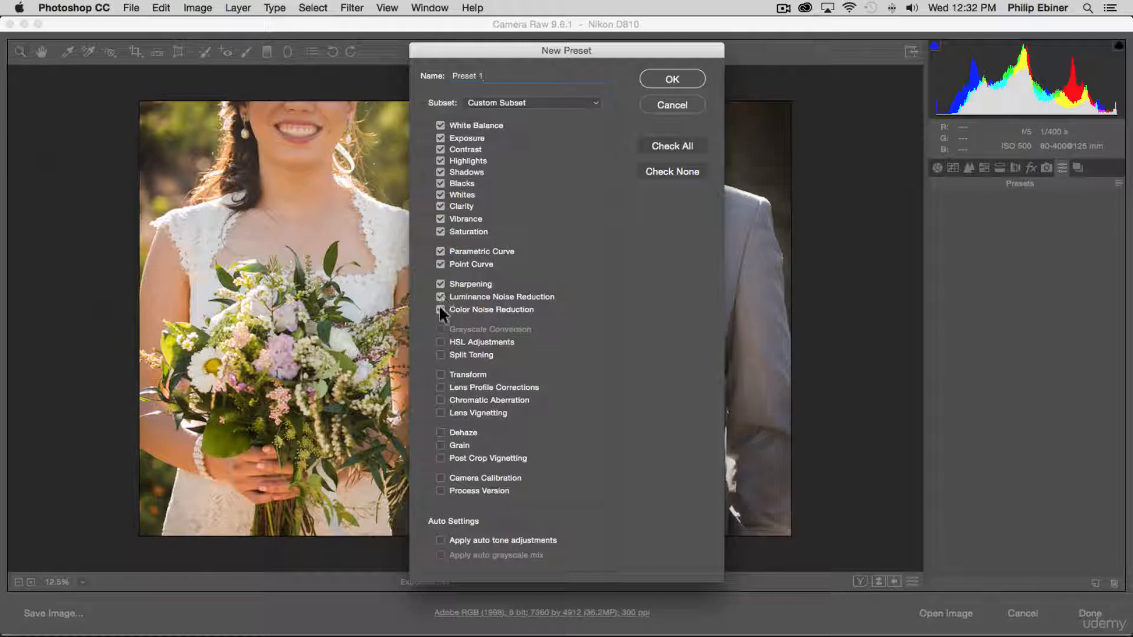
{"action": "left_click", "coordinate": [440, 251]}
{"action": "left_click", "coordinate": [678, 76]}
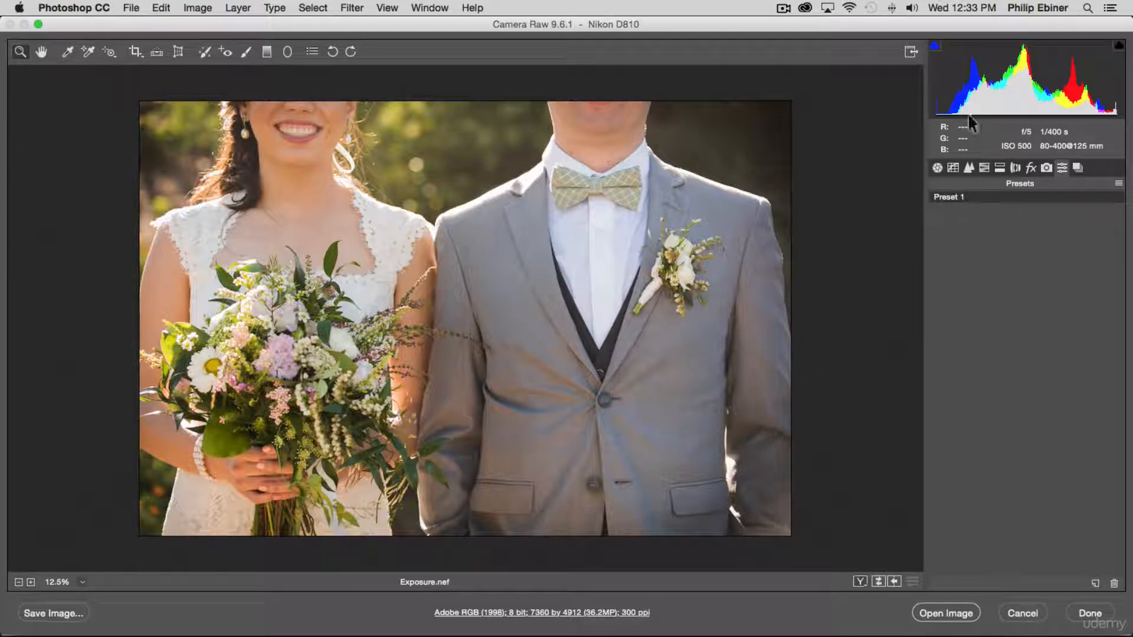
Apply the saved preset Preset 1 to the photo Oil Painting.nef
{"action": "left_click", "coordinate": [1076, 168]}
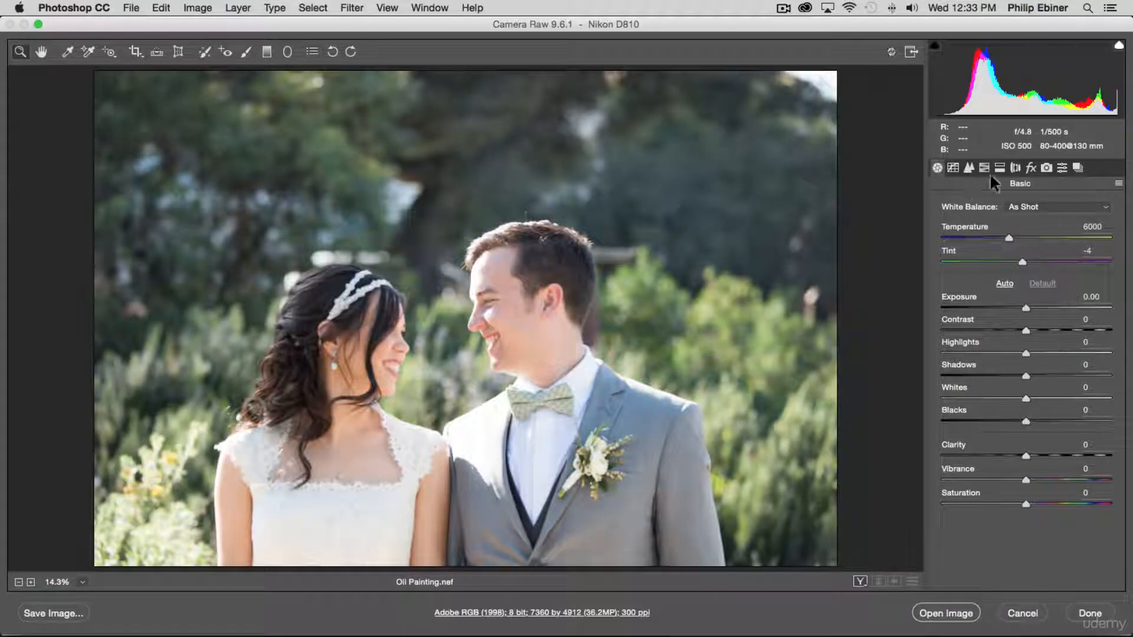
{"action": "left_click", "coordinate": [1062, 167]}
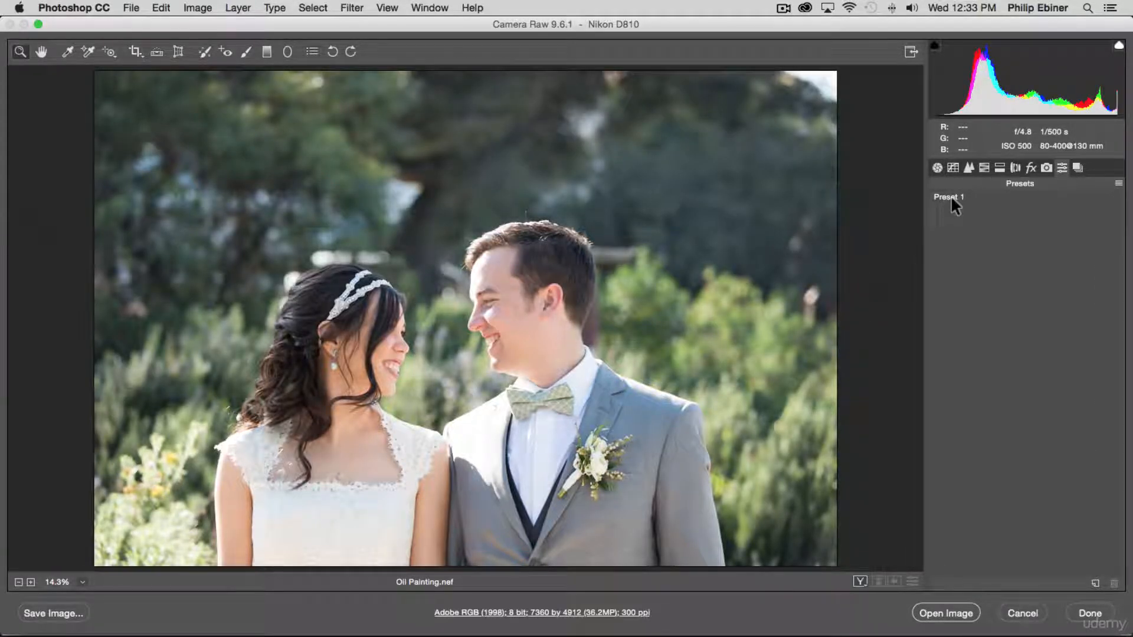
{"action": "left_click", "coordinate": [951, 199]}
{"action": "left_click", "coordinate": [956, 197]}
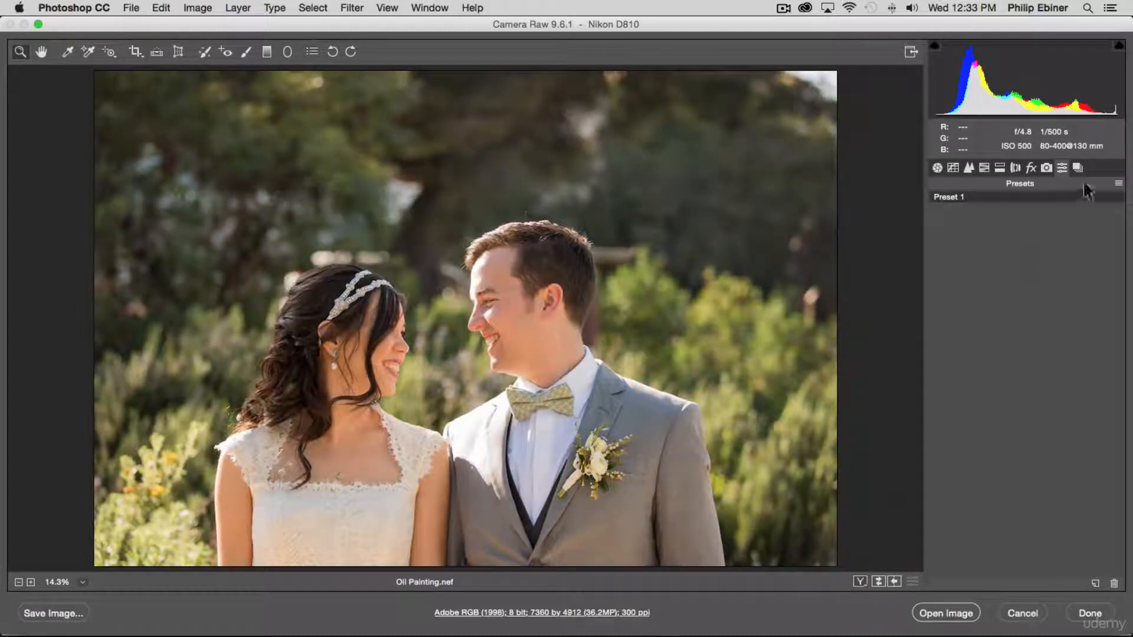